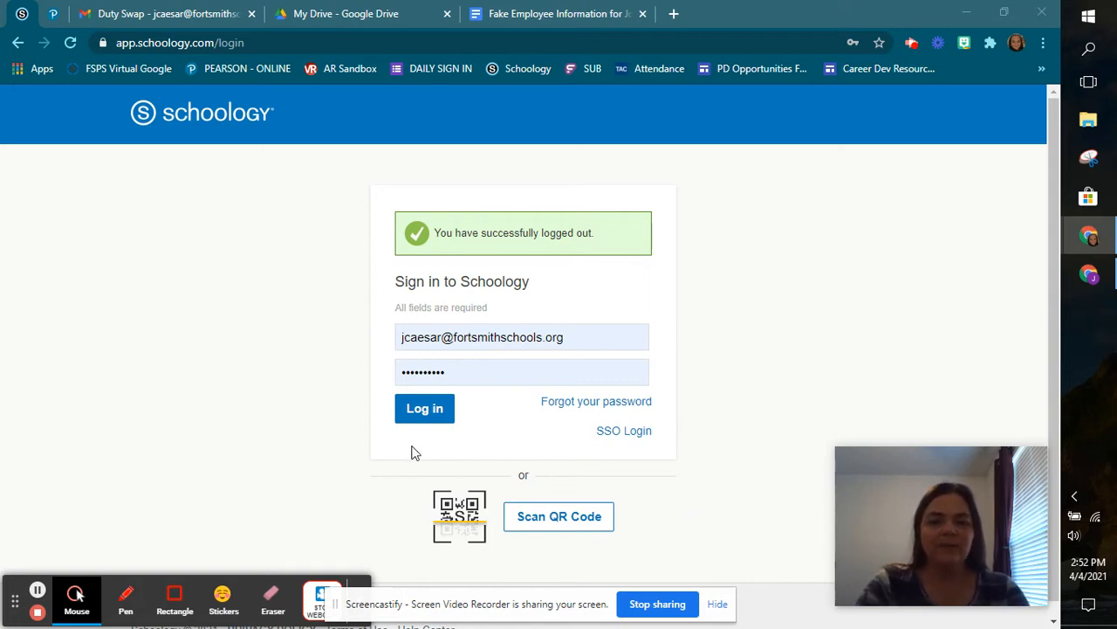
- Log in to Schoology with the saved account credentials and look over the course dashboard
click(430, 418)
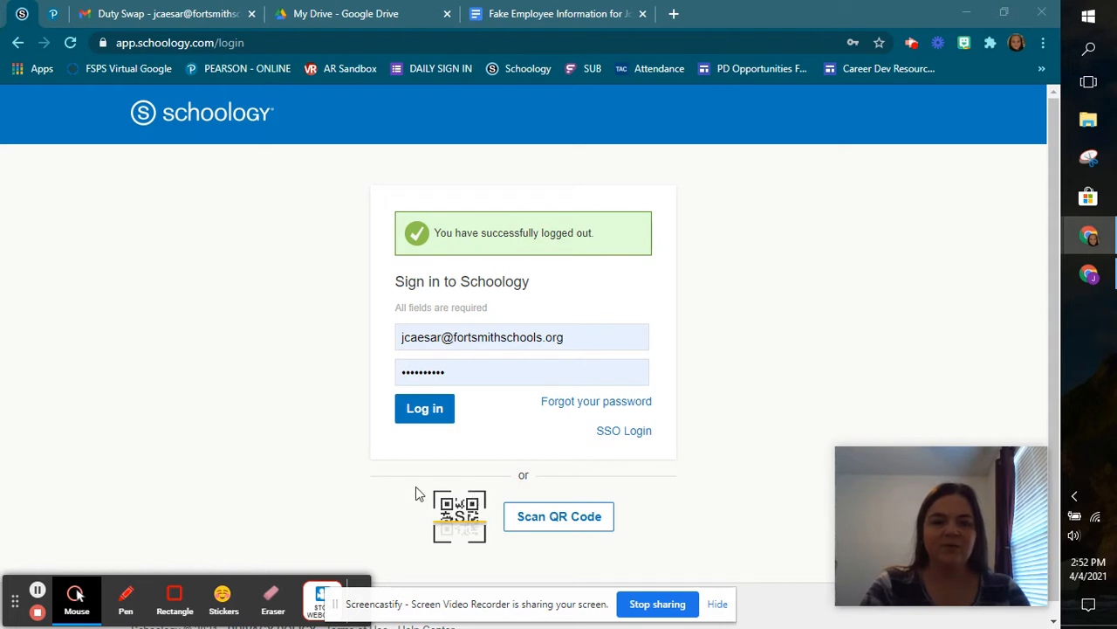
click(426, 403)
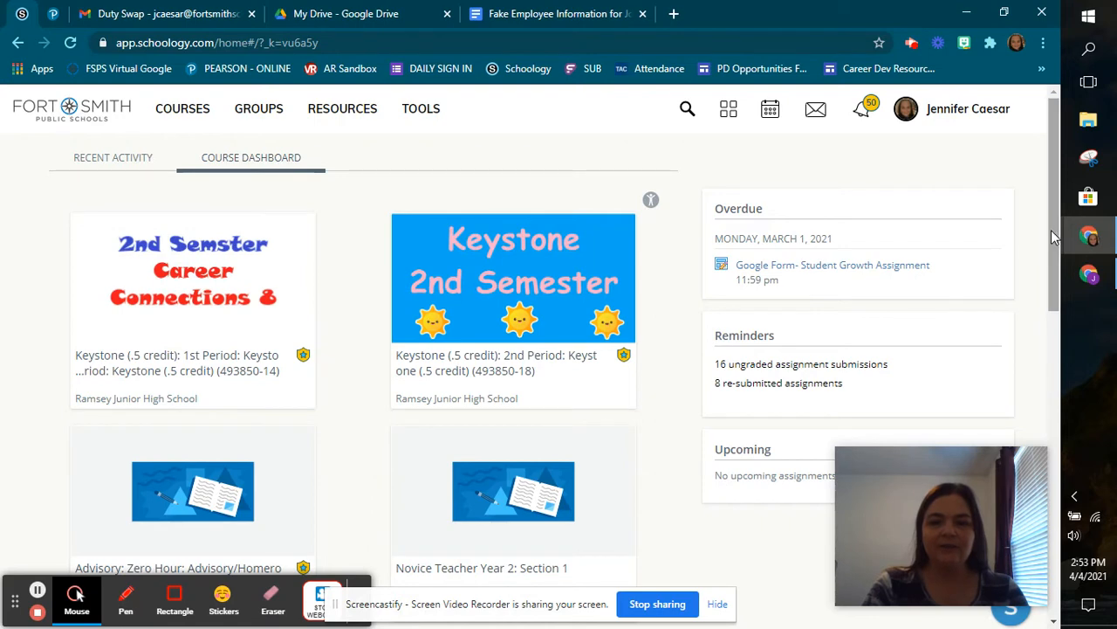
mouse_move(1054, 238)
mouse_down()
mouse_move(1013, 535)
mouse_move(1068, 221)
mouse_up()
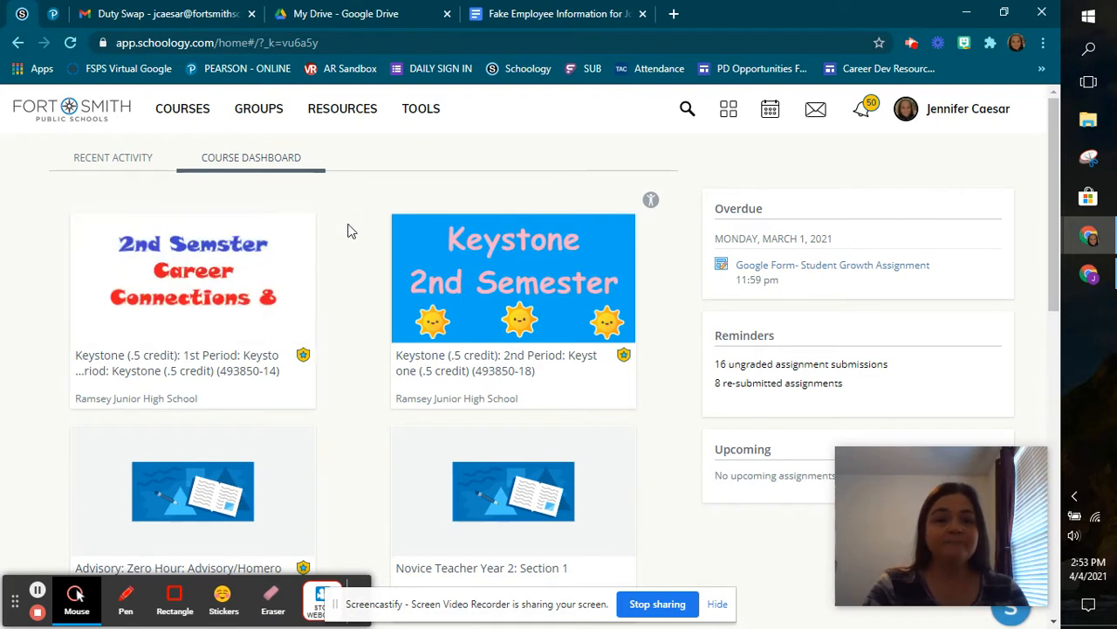
- Open the 2nd Semester Career Connections 8 course and look over its material folders
click(214, 253)
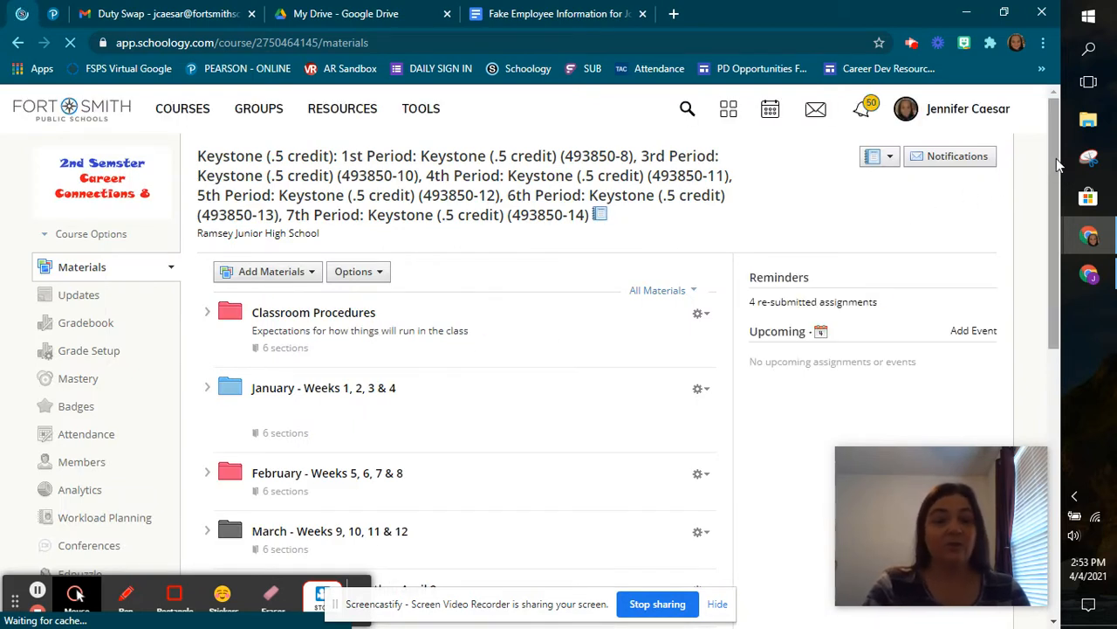
drag(1056, 158, 1058, 185)
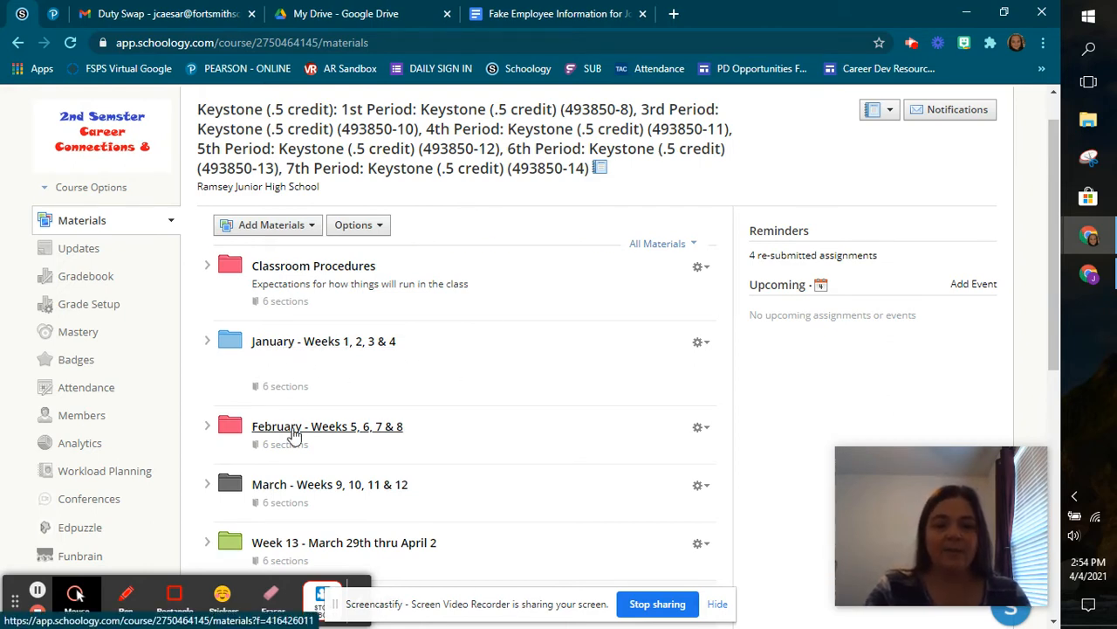
drag(1053, 260, 1053, 289)
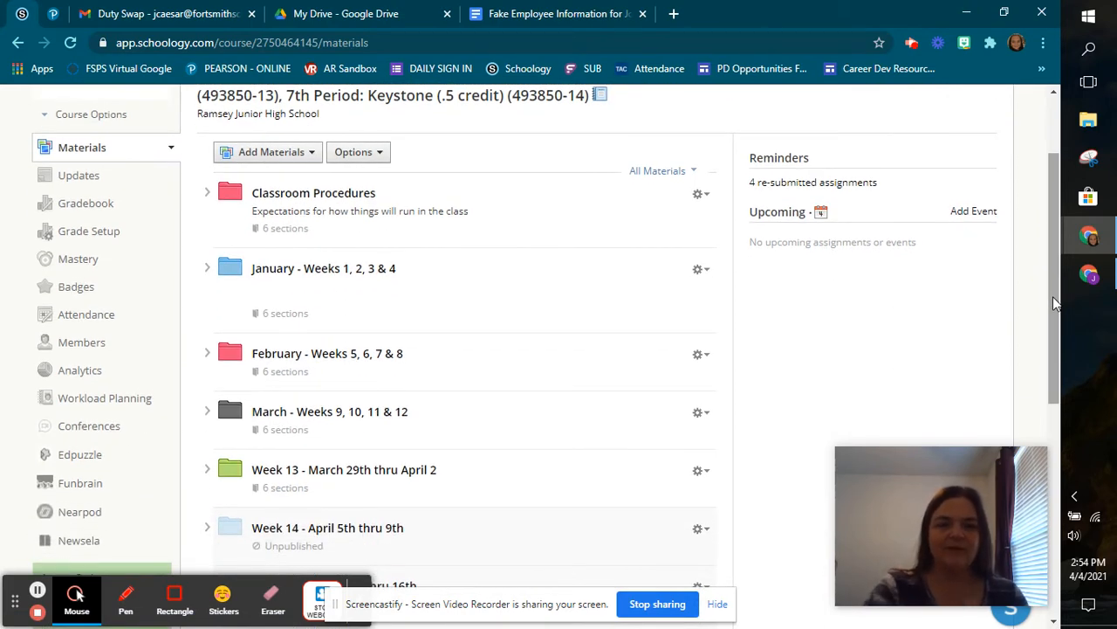
mouse_move(1054, 301)
mouse_down()
mouse_move(1053, 319)
mouse_move(1054, 299)
mouse_up()
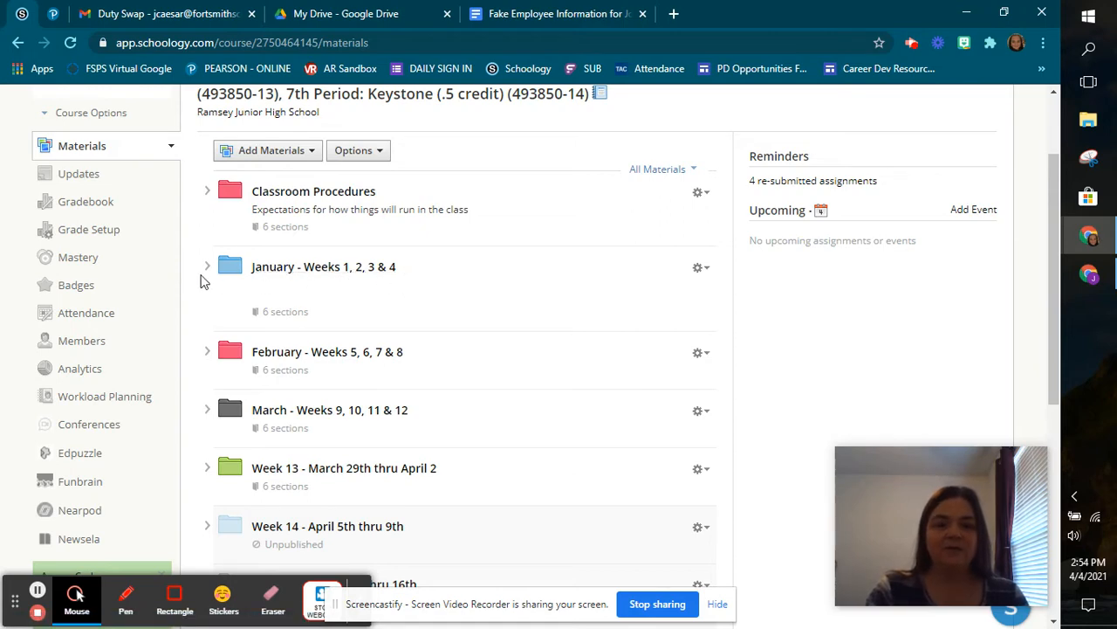
- Expand the January folder and its Week 1 subfolder to view the daily folders, and collapse both again
click(207, 268)
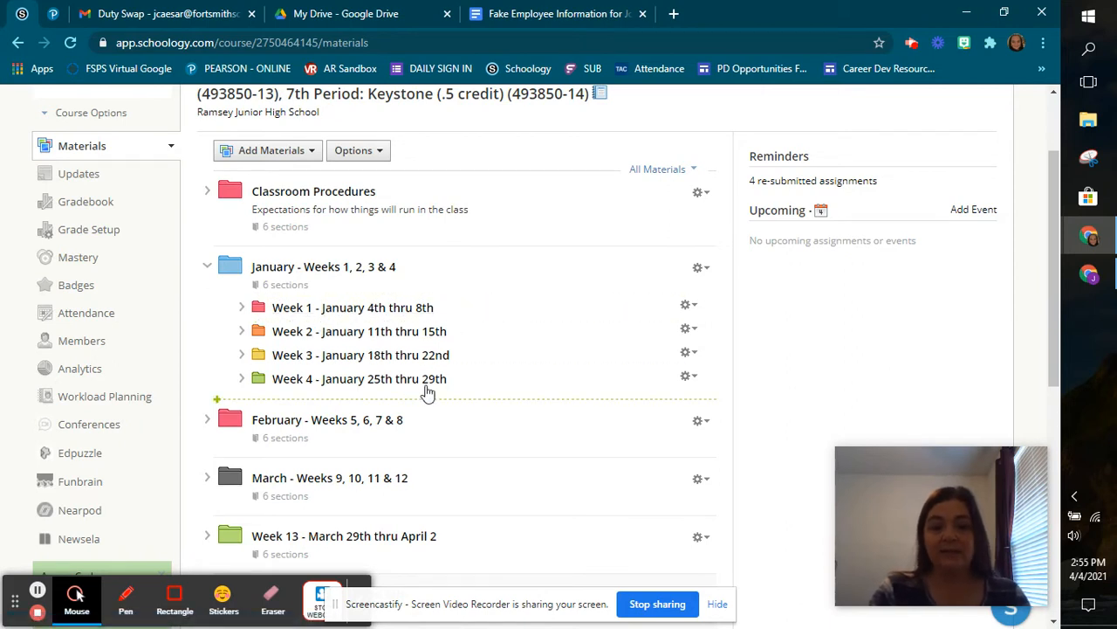
click(244, 310)
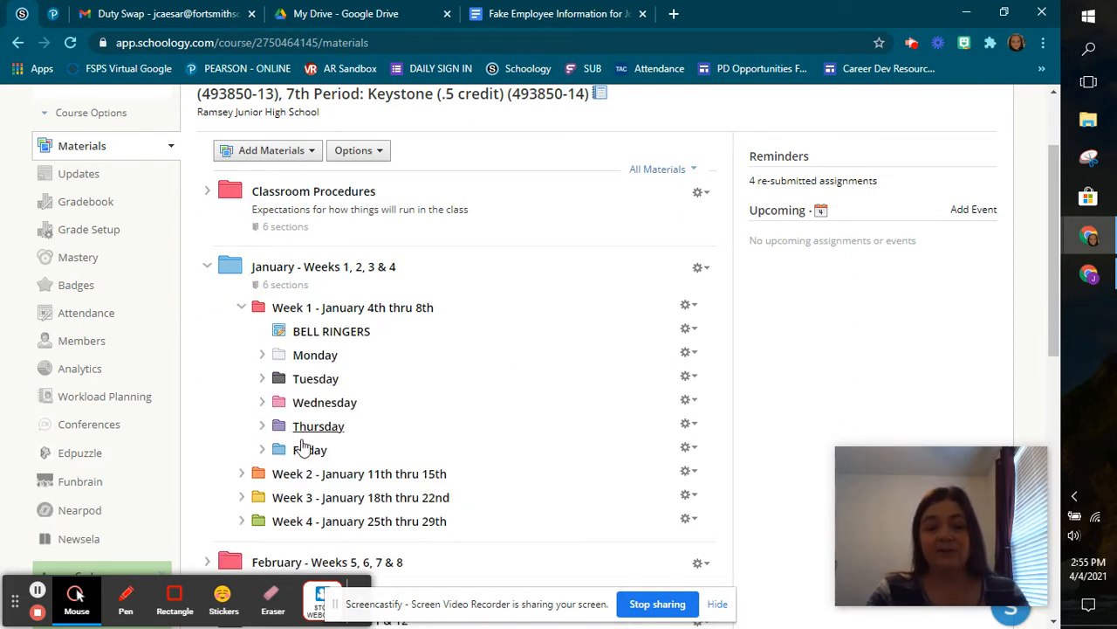
drag(304, 447, 470, 353)
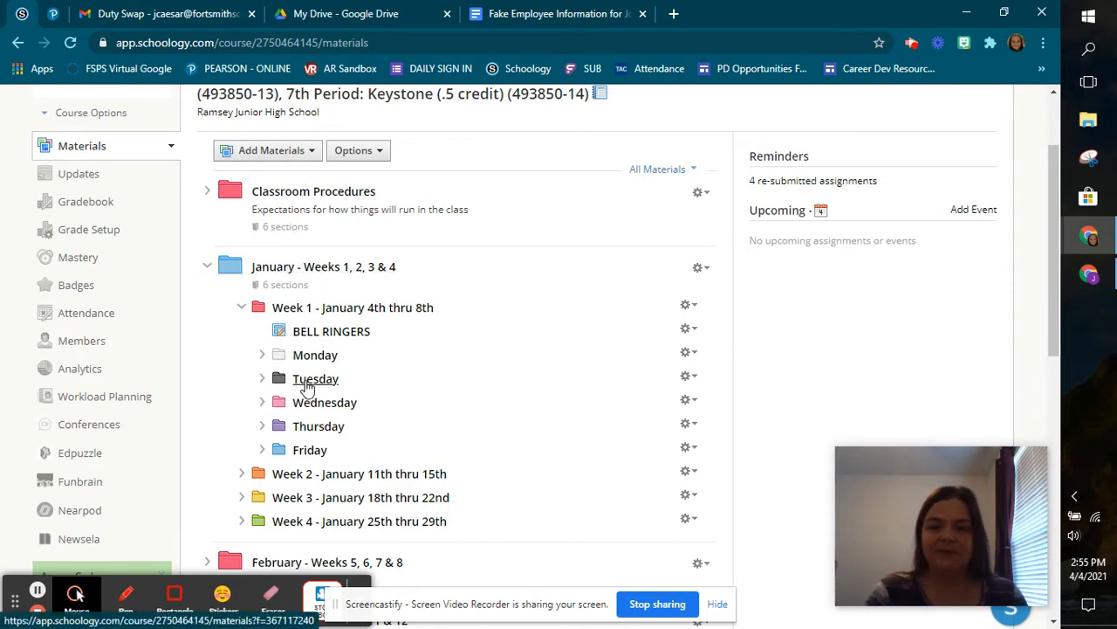
click(242, 310)
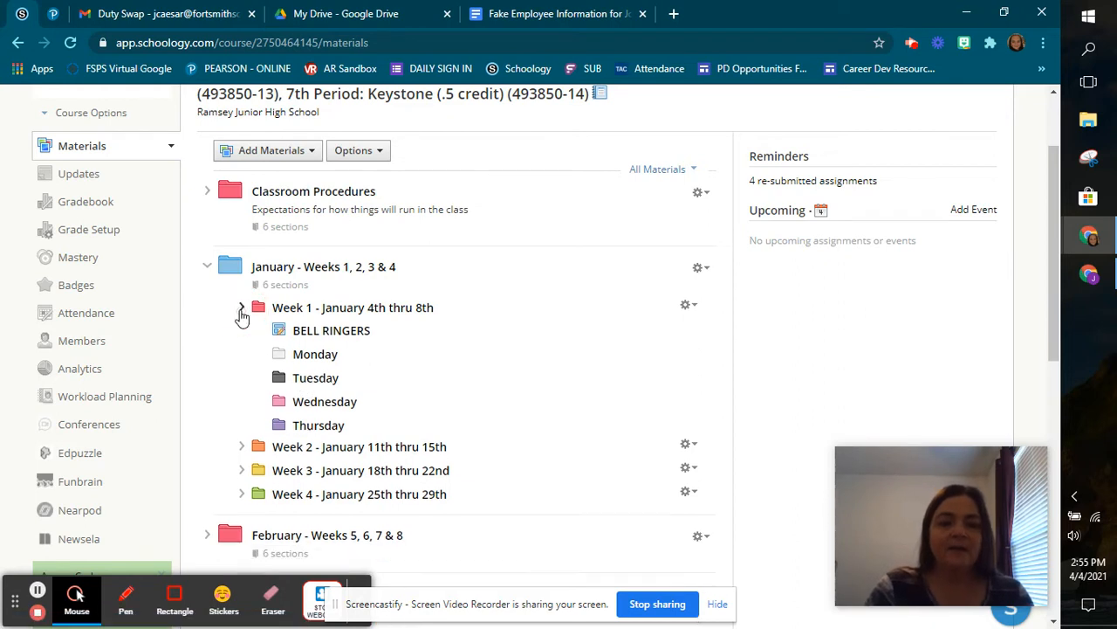
click(207, 266)
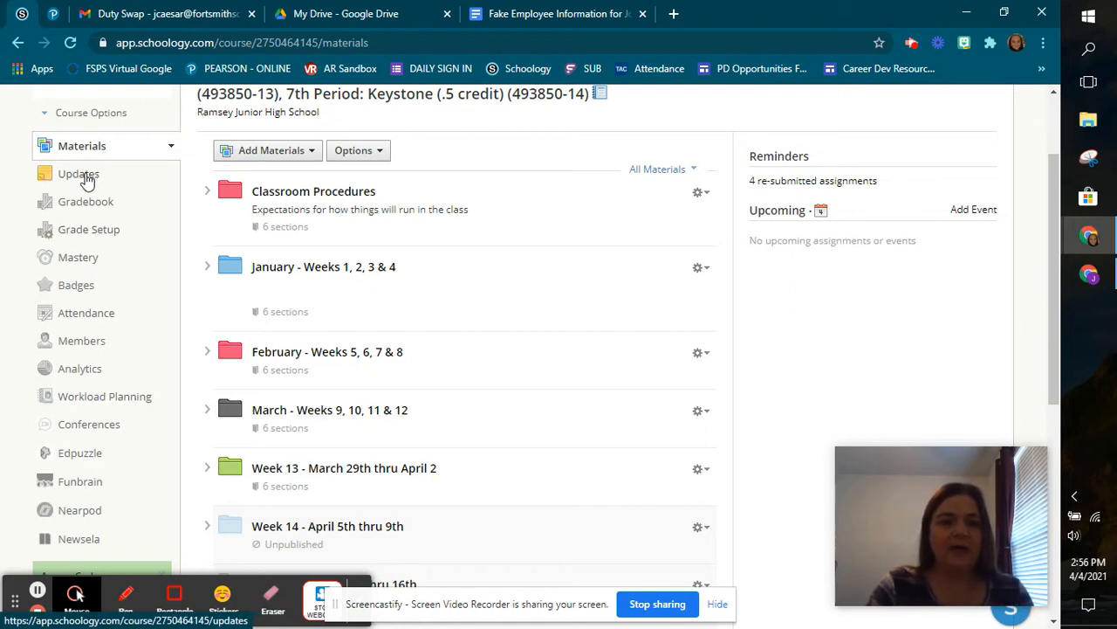
- Open the course's gradebook and view the list of class periods, staying on 1st Period
click(85, 205)
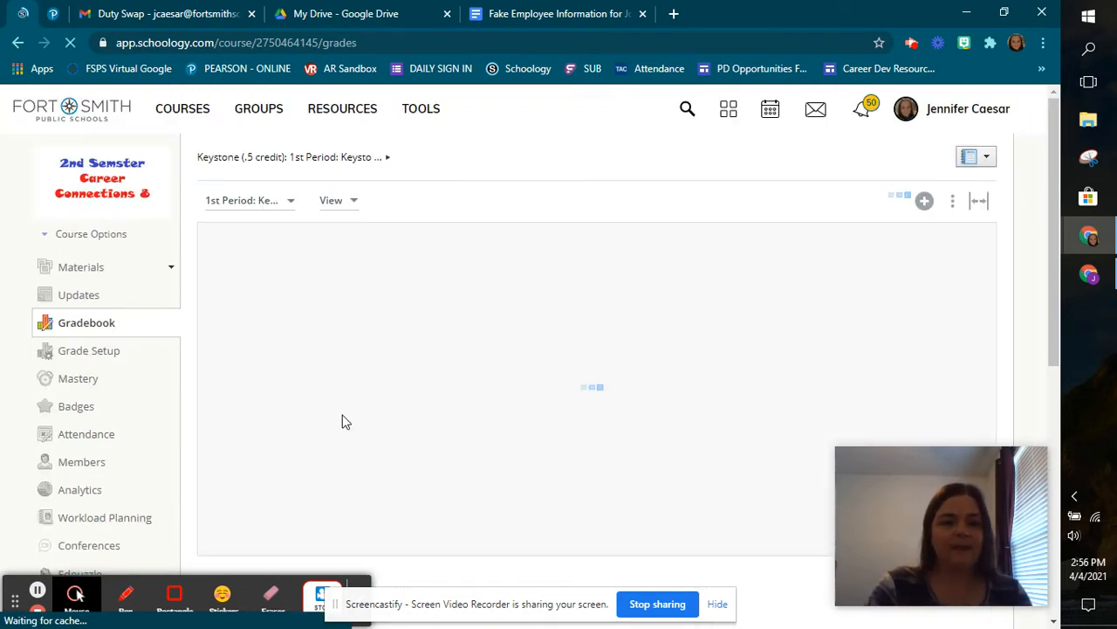
click(292, 202)
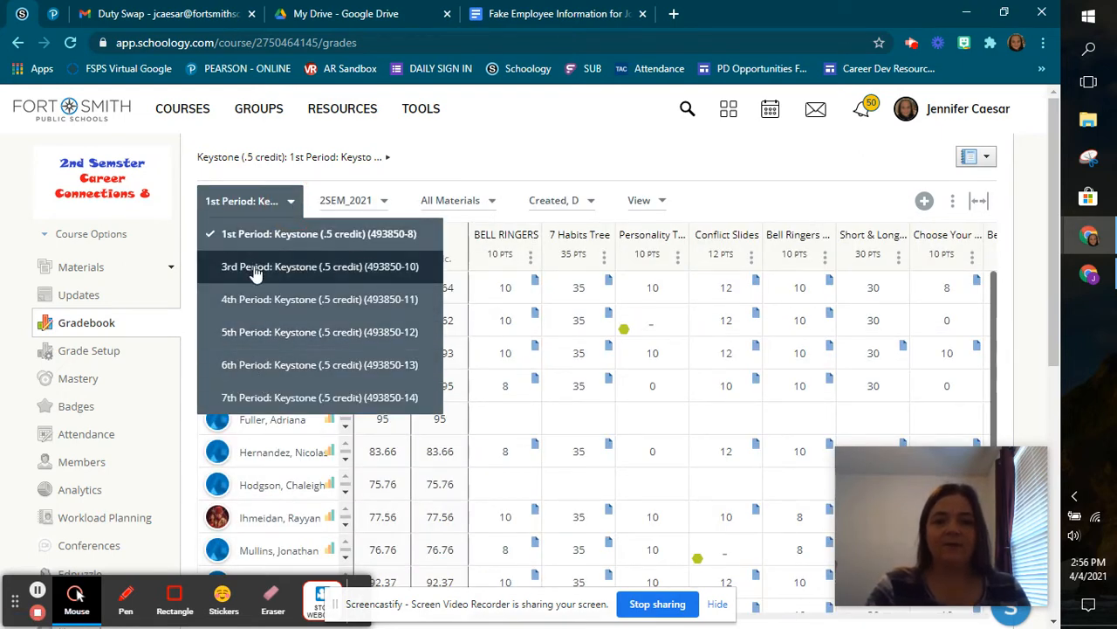
click(456, 163)
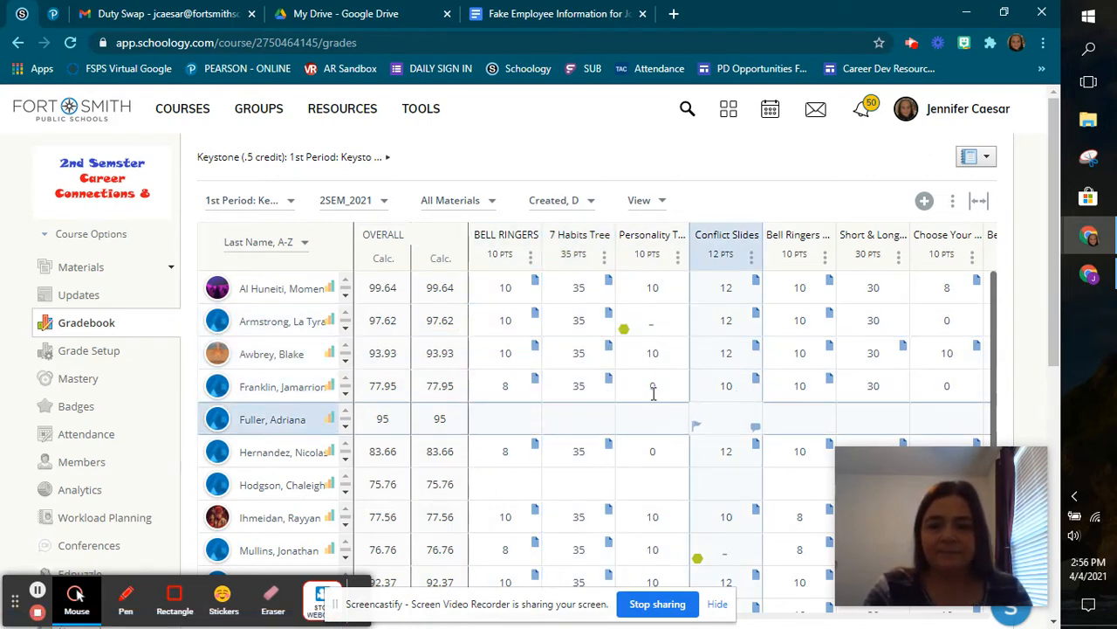
- View the exception options on the excused Personality score, close them, and select the first empty Conflict Slides grade cell
click(624, 330)
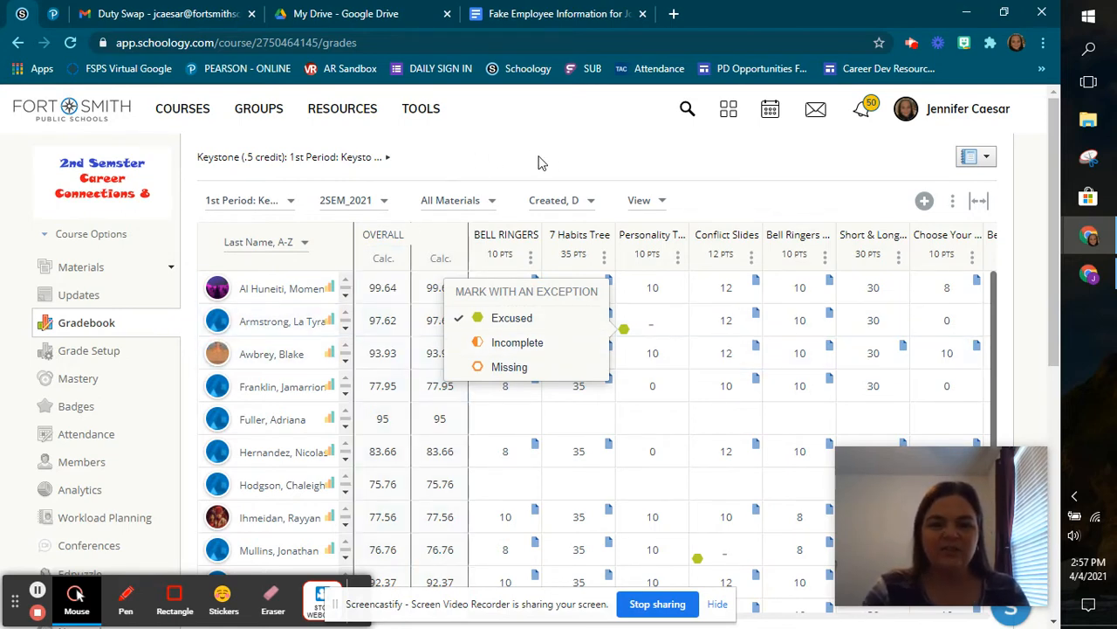
click(481, 154)
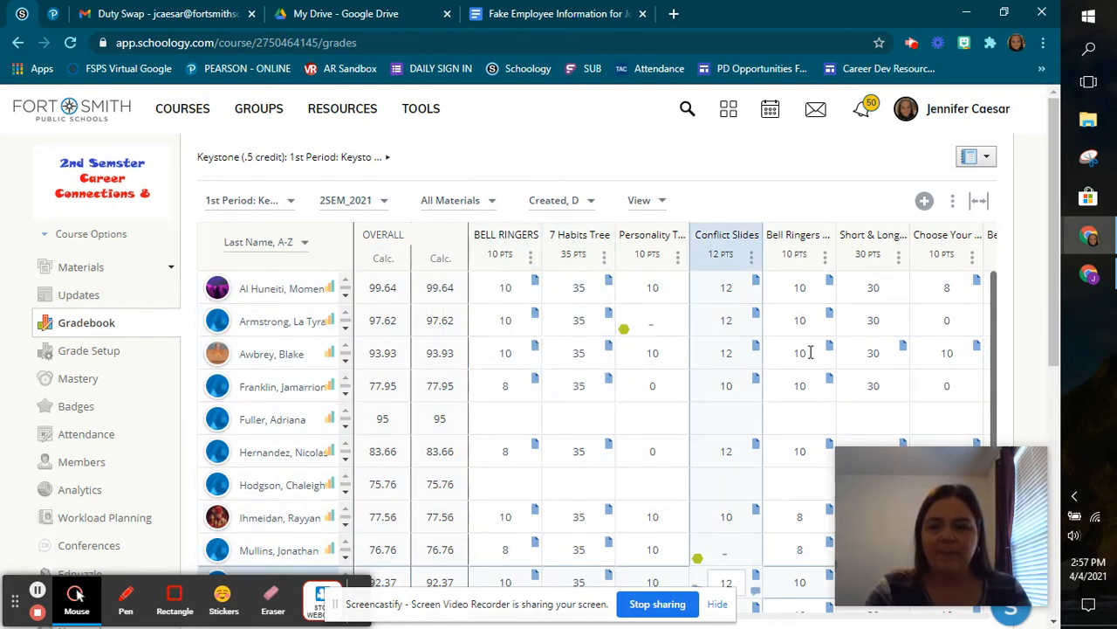
click(731, 422)
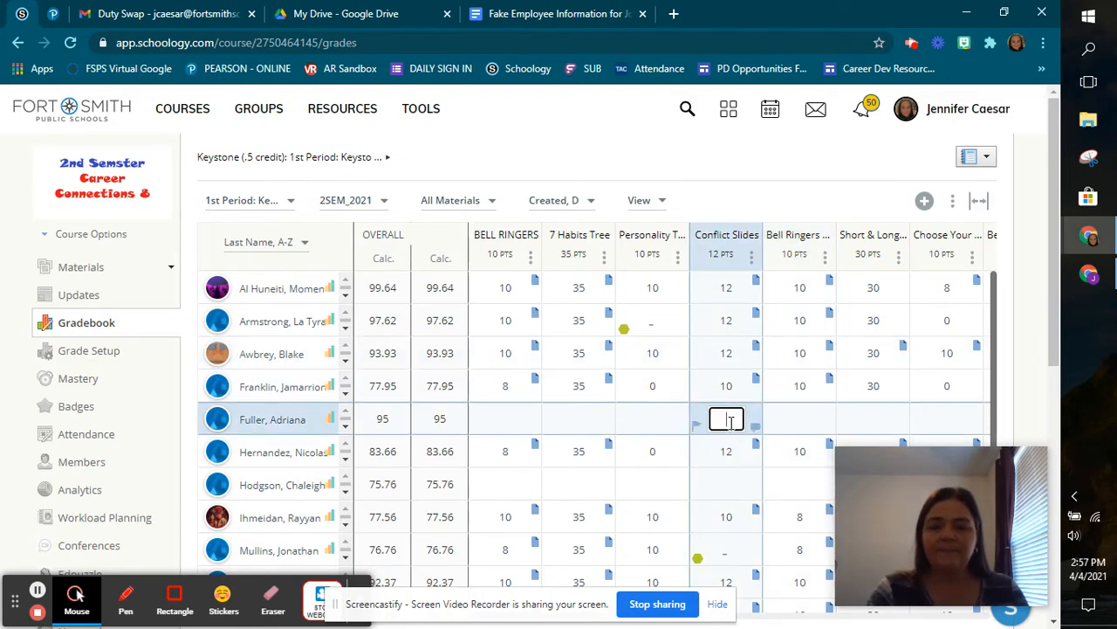
- Open the Conflict Slides submission of the fourth student in the gradebook and look through the list of submissions
click(756, 383)
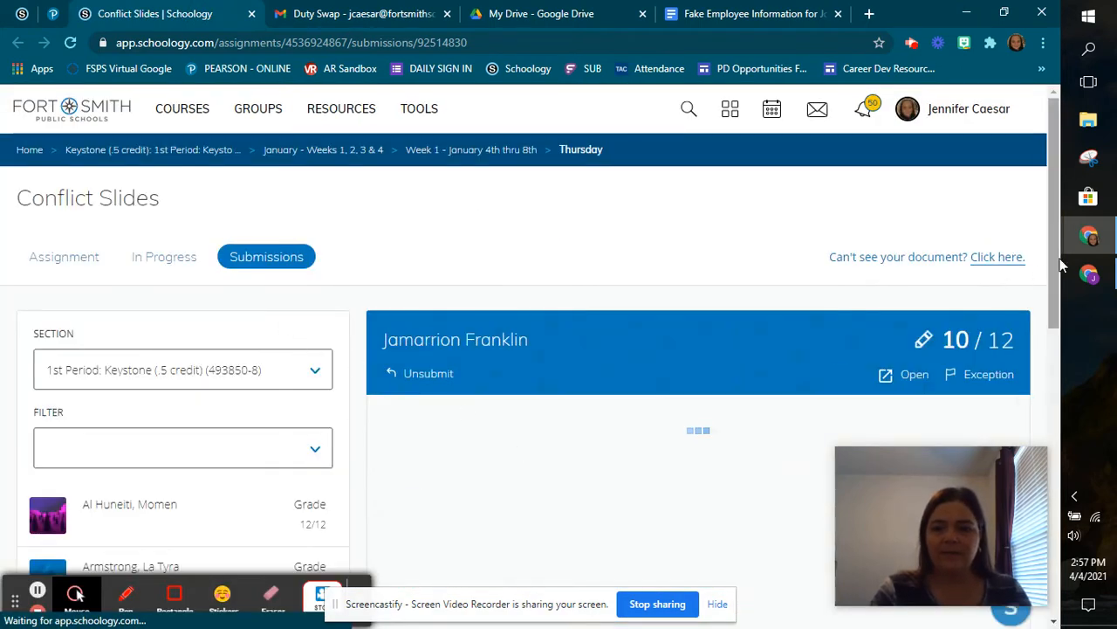
drag(1054, 264, 1049, 357)
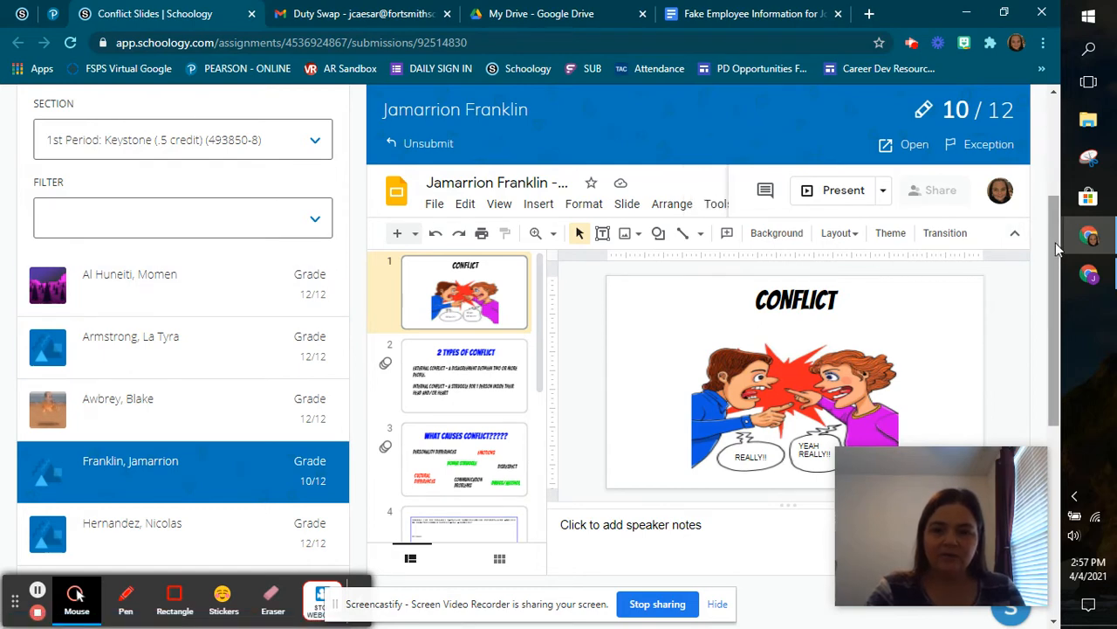
scroll(1047, 288, down, 5)
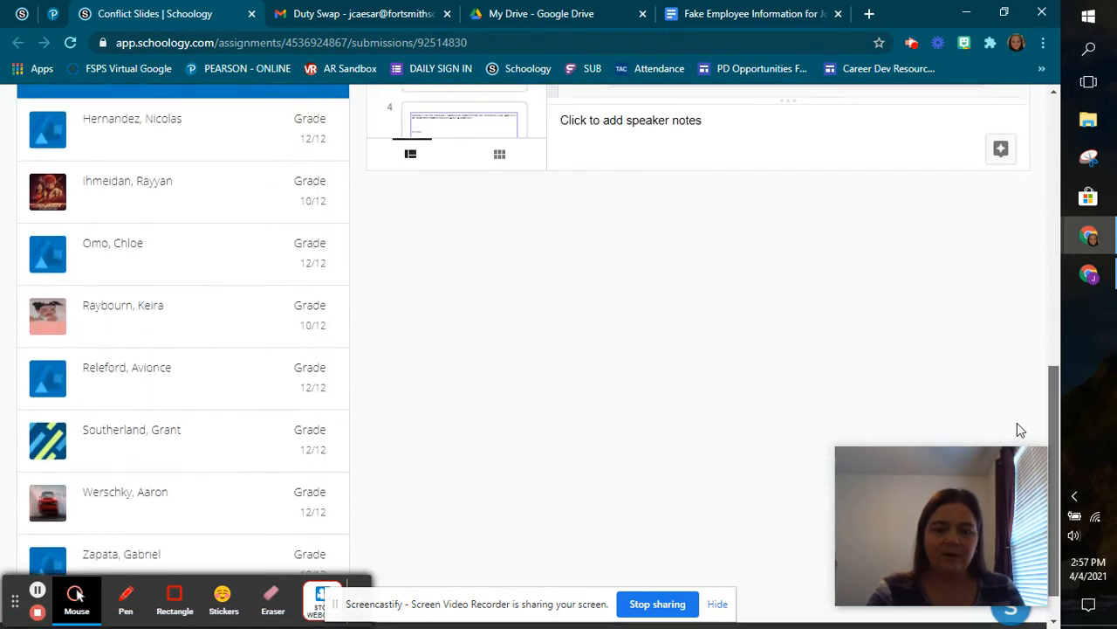
scroll(1019, 428, down, 1)
scroll(1018, 407, up, 6)
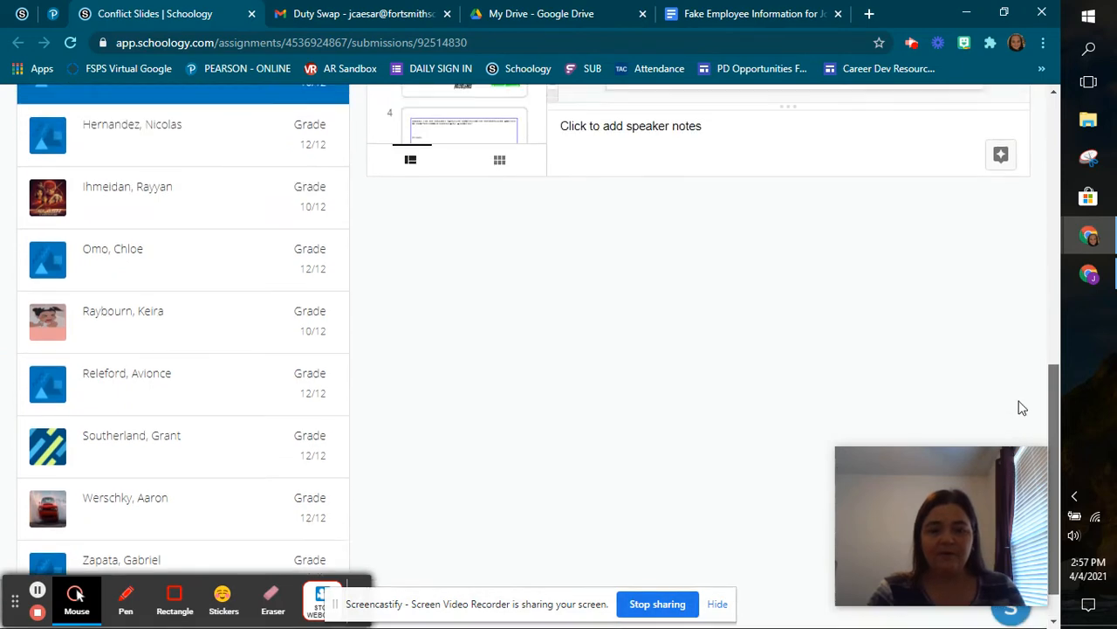
scroll(1034, 255, up, 4)
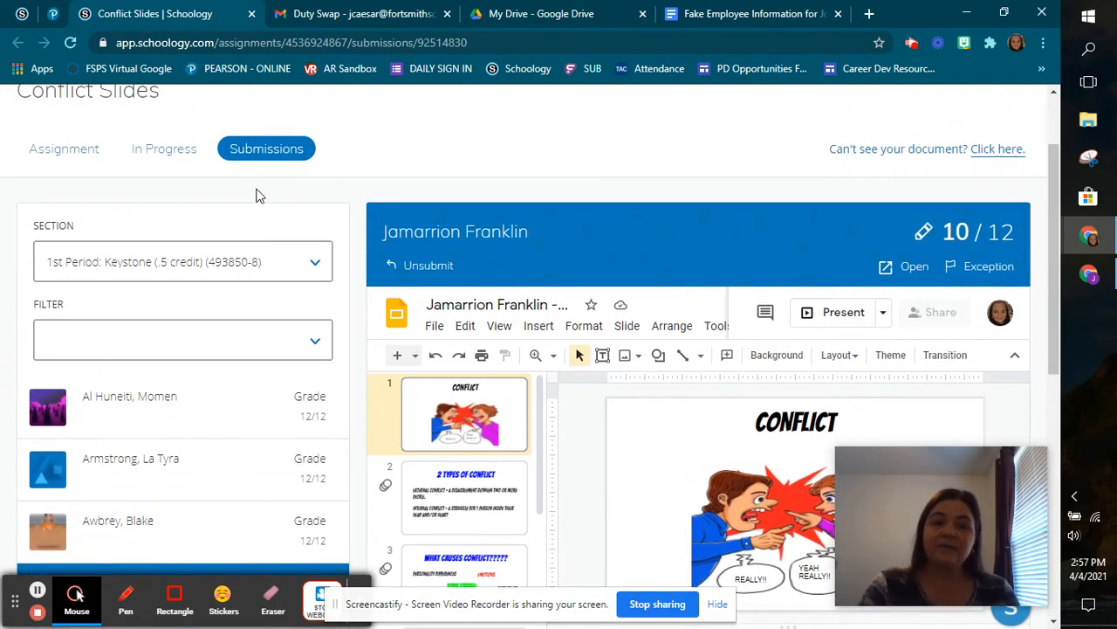
- Show the 1st Period students whose Conflict Slides work is still in progress
click(159, 149)
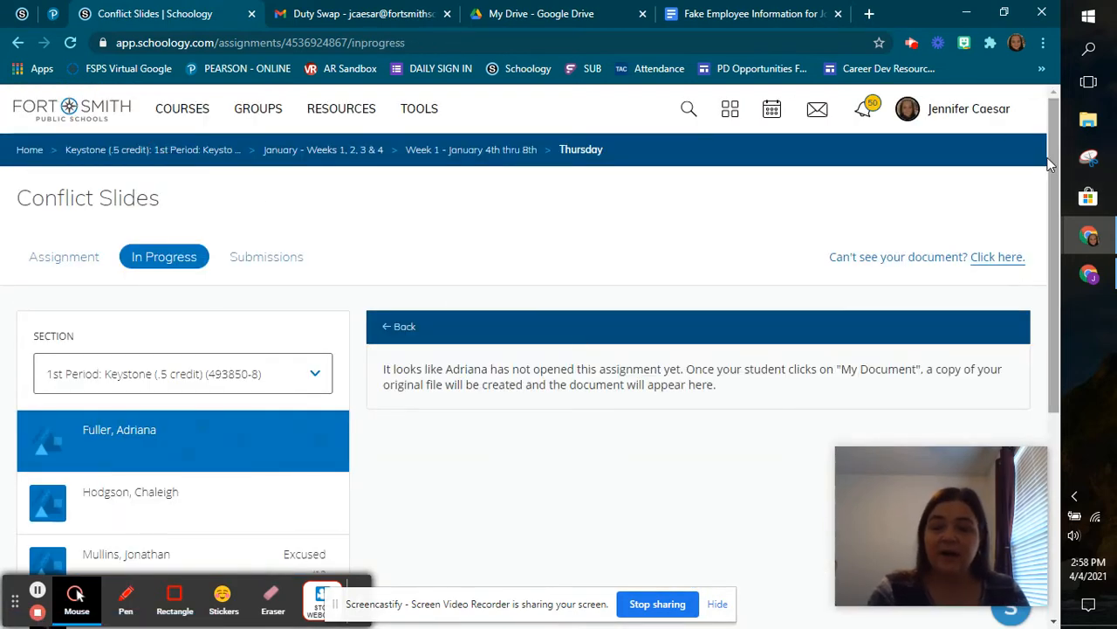
drag(1053, 150, 1048, 187)
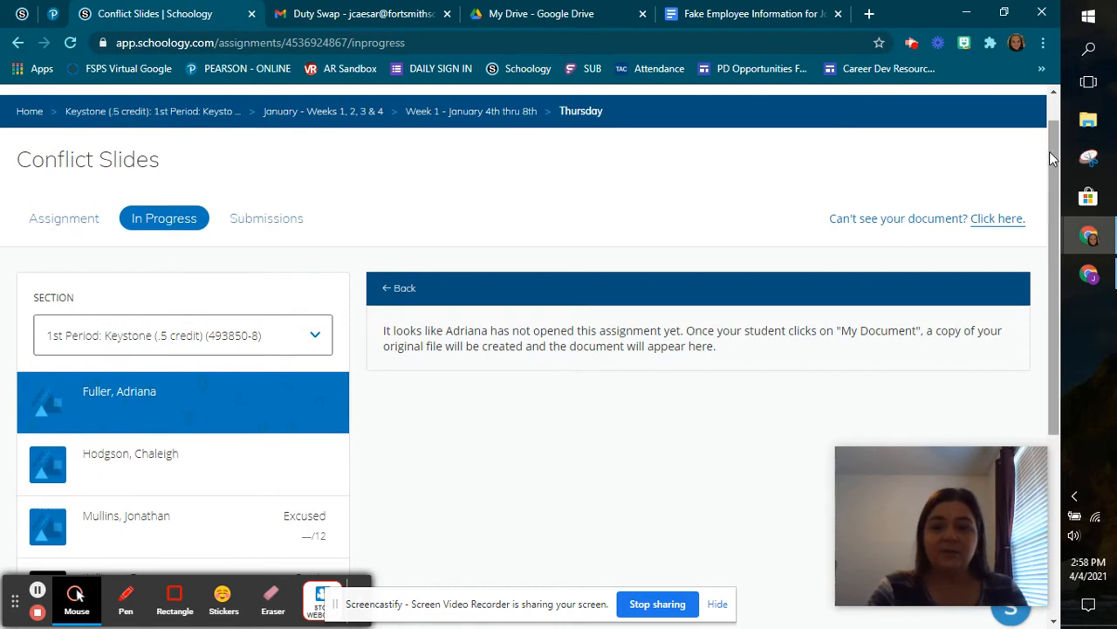
drag(1051, 153, 1051, 262)
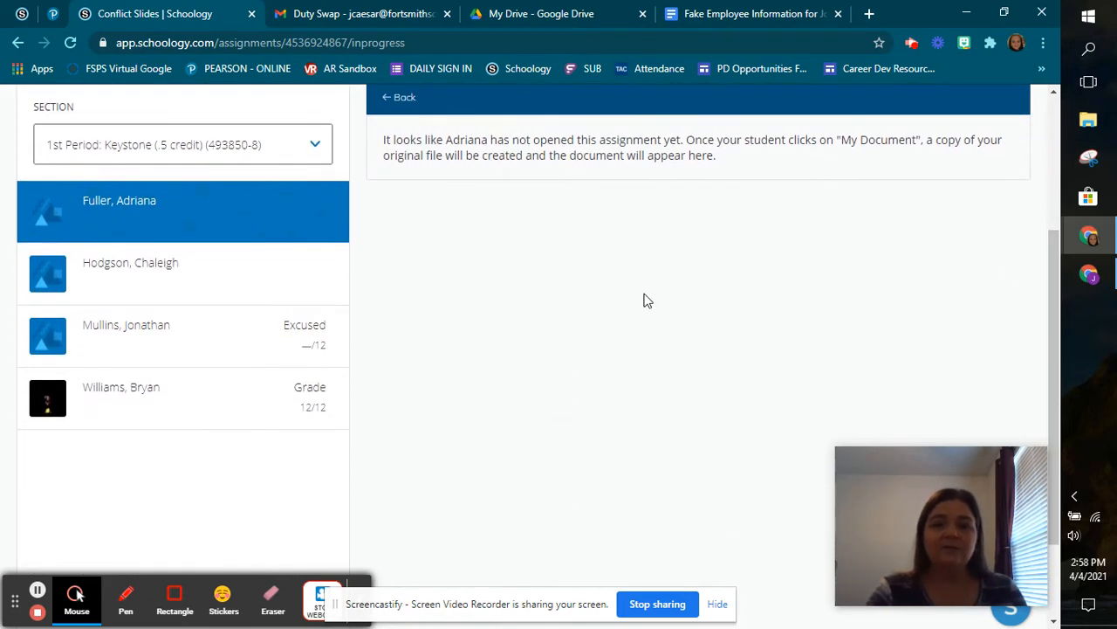
- View the in-progress Conflict Slides work of the second, third and fourth students listed
click(180, 275)
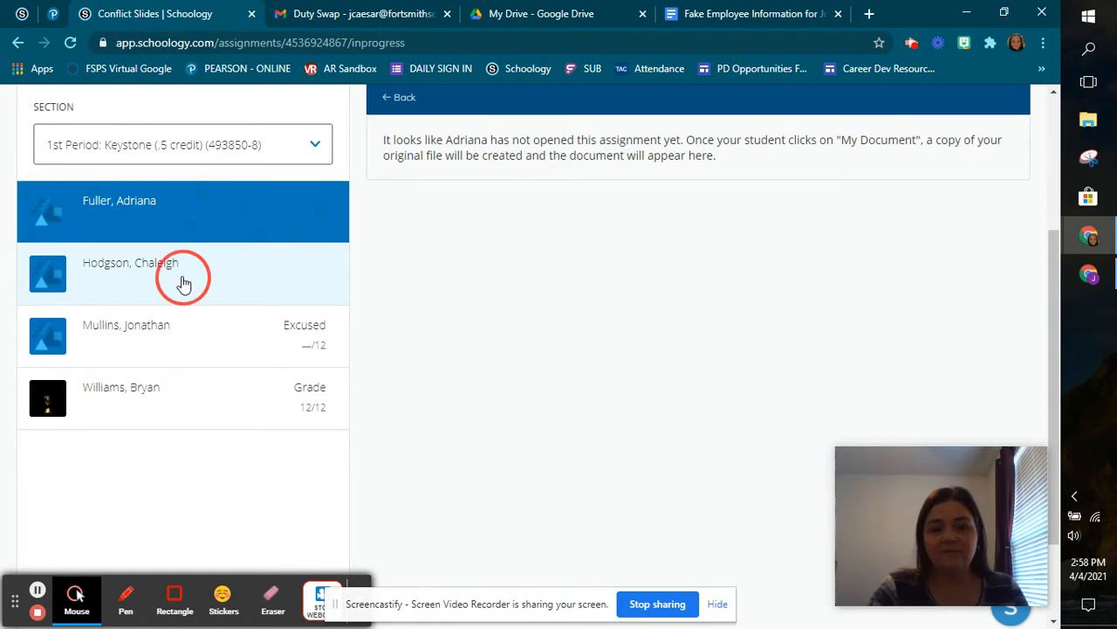
click(142, 344)
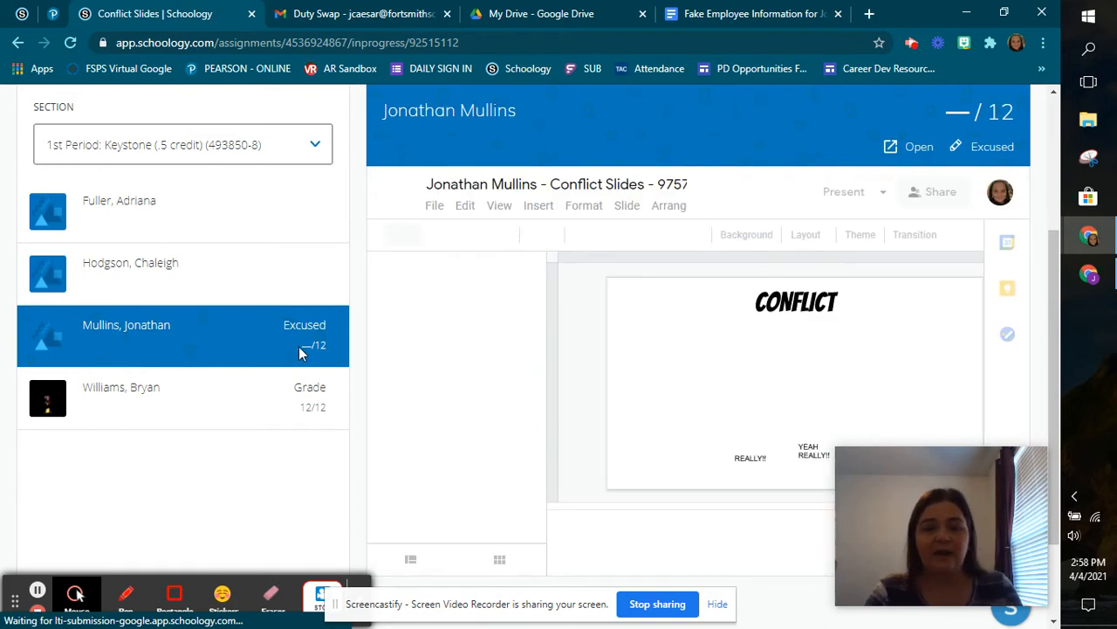
click(151, 412)
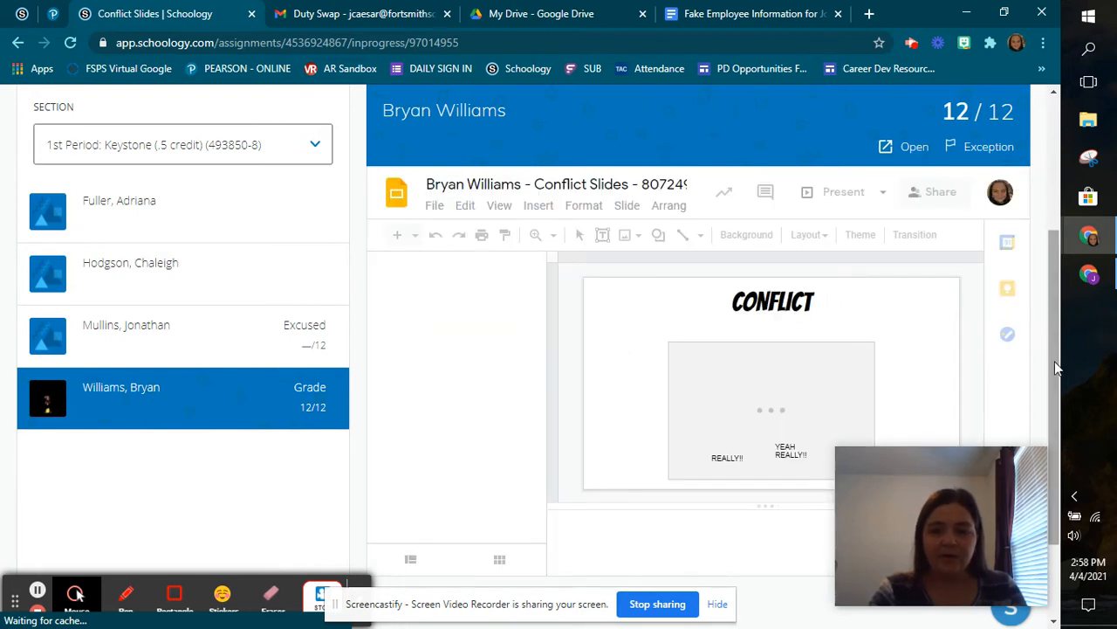
scroll(1055, 361, up, 1)
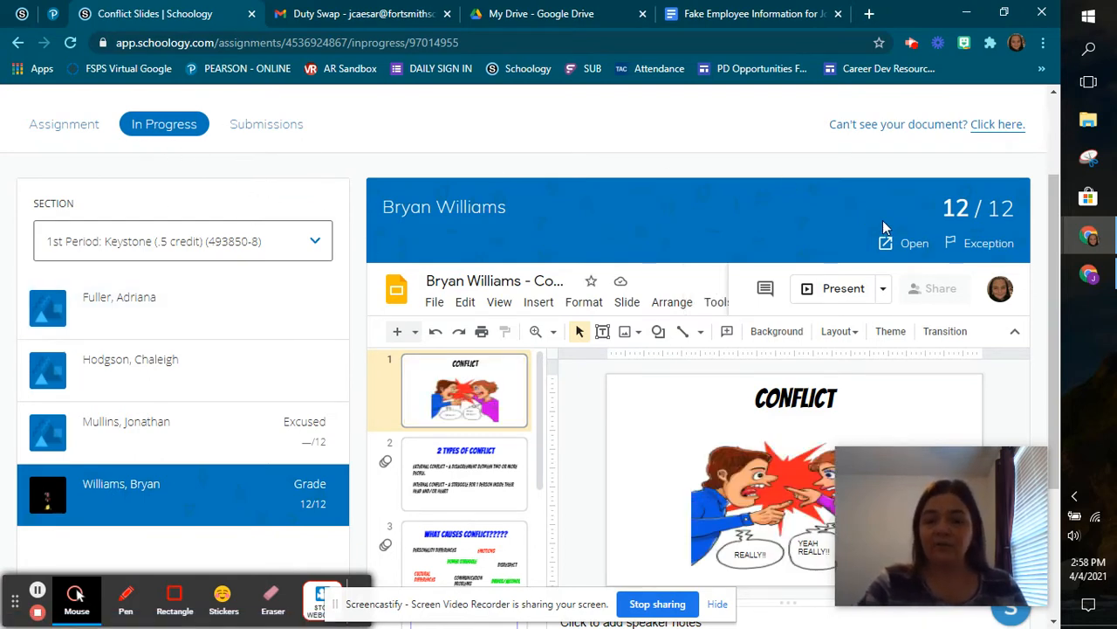
drag(1050, 316, 1072, 212)
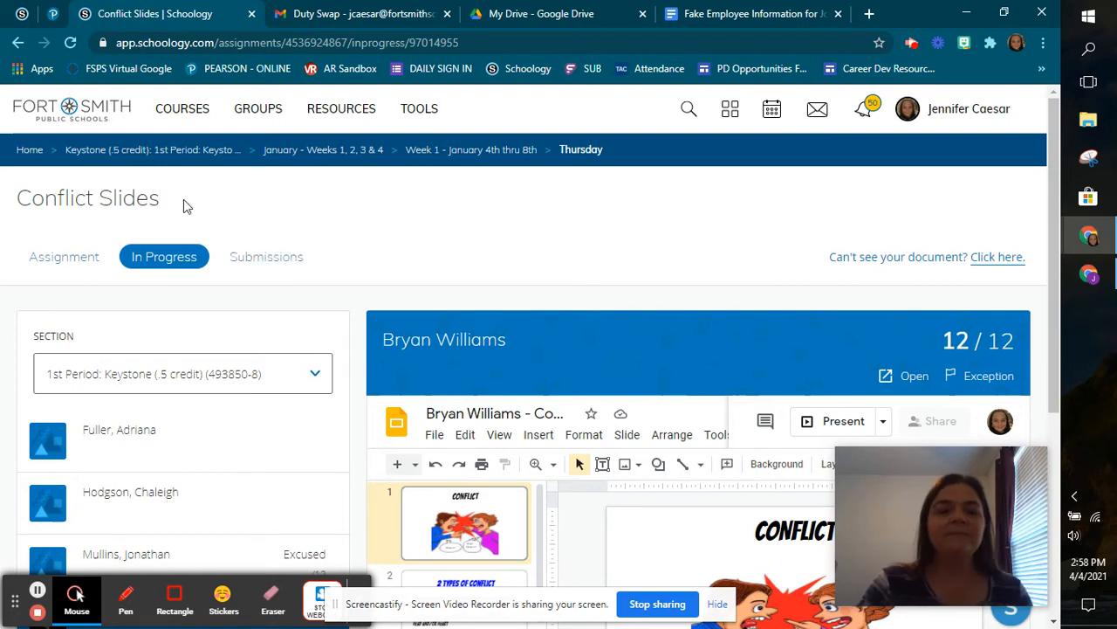
- View the overview of enrolled courses and look through the list of joined groups
click(199, 111)
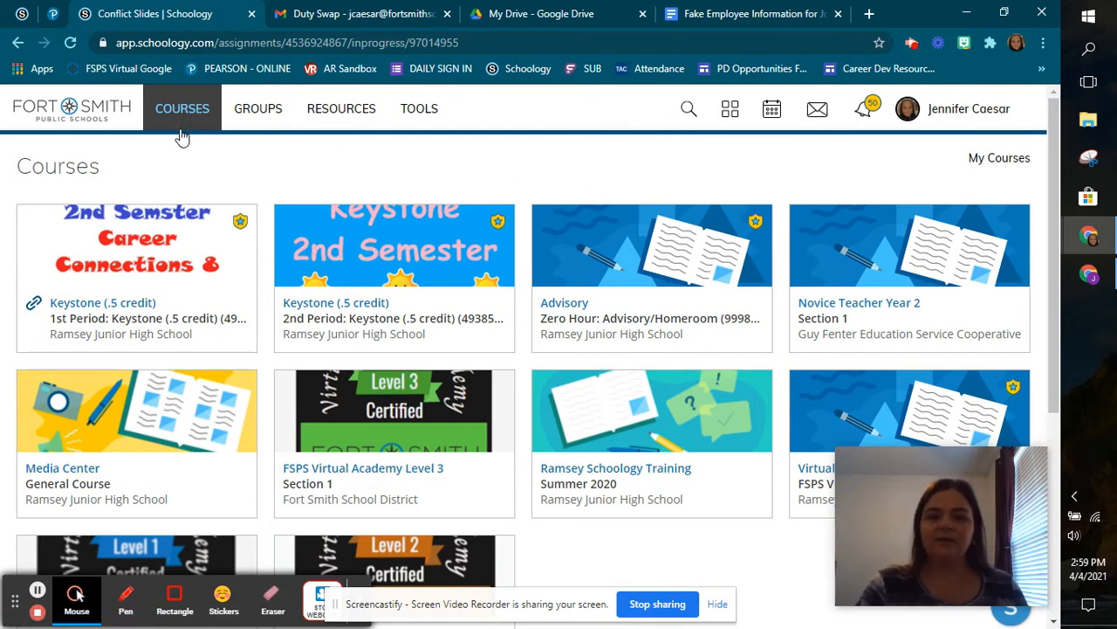
click(255, 110)
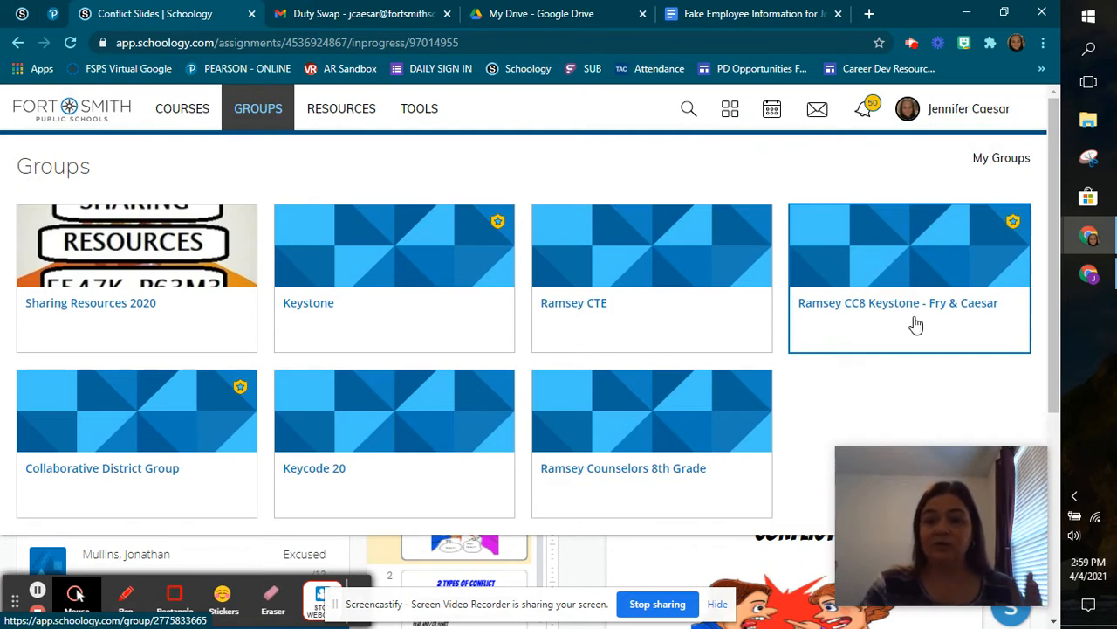
drag(1053, 345, 1054, 393)
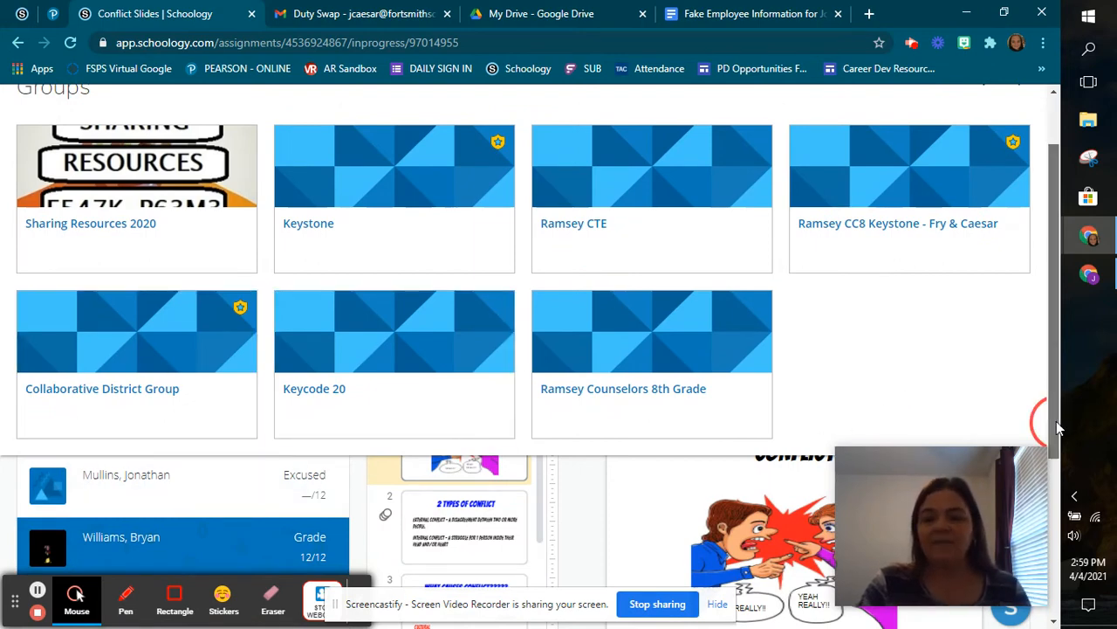
drag(1054, 422, 1058, 305)
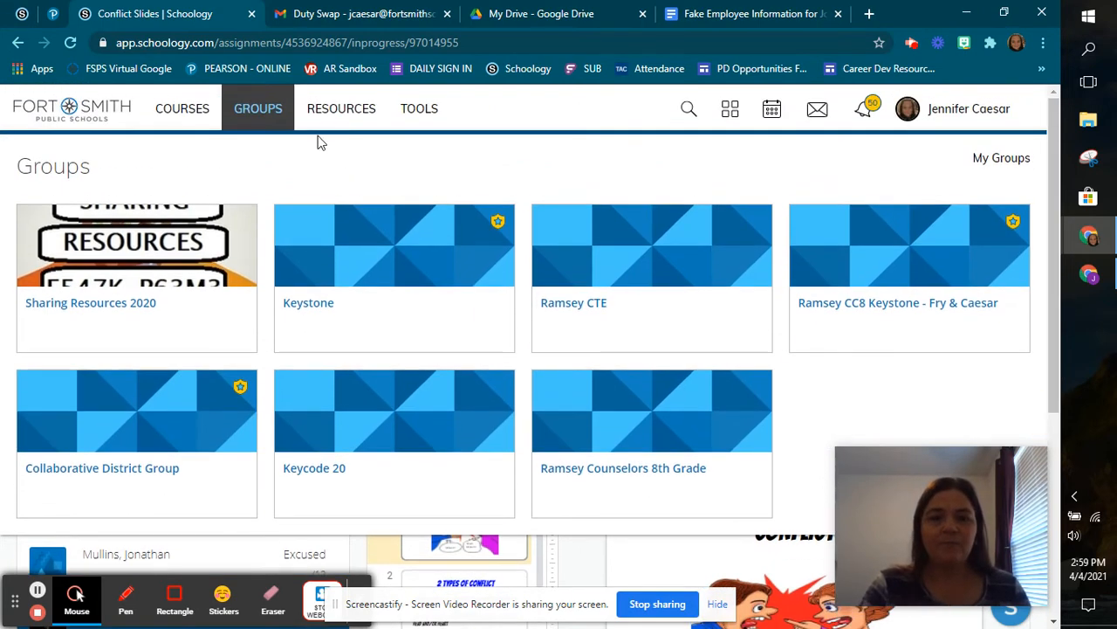
- View the personal resources folders and open the full My Courses page with its course management options
click(336, 116)
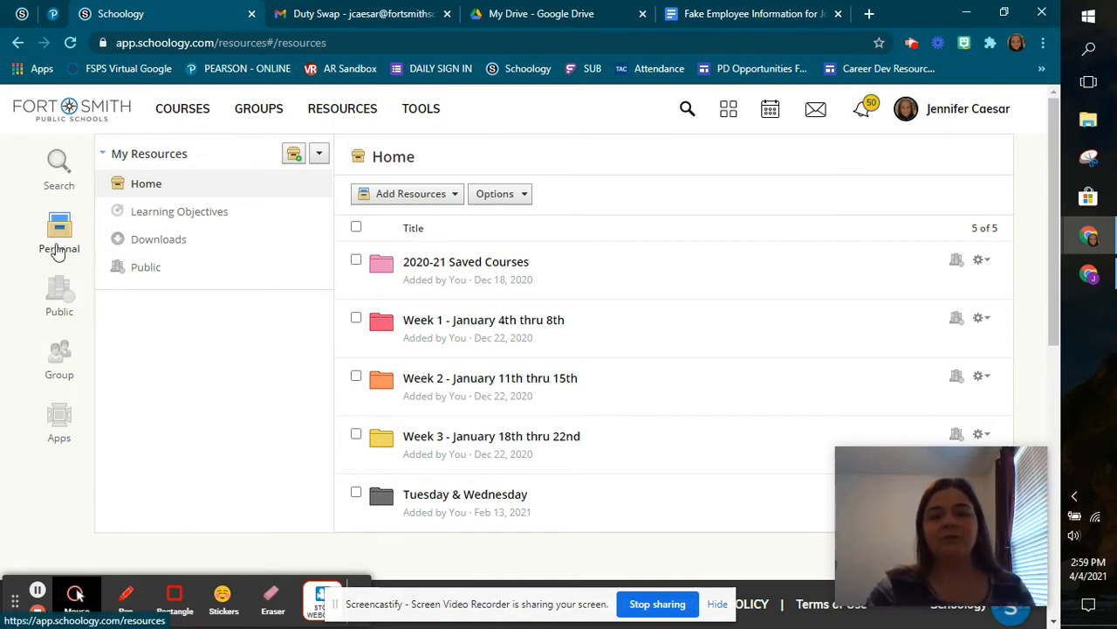
click(186, 125)
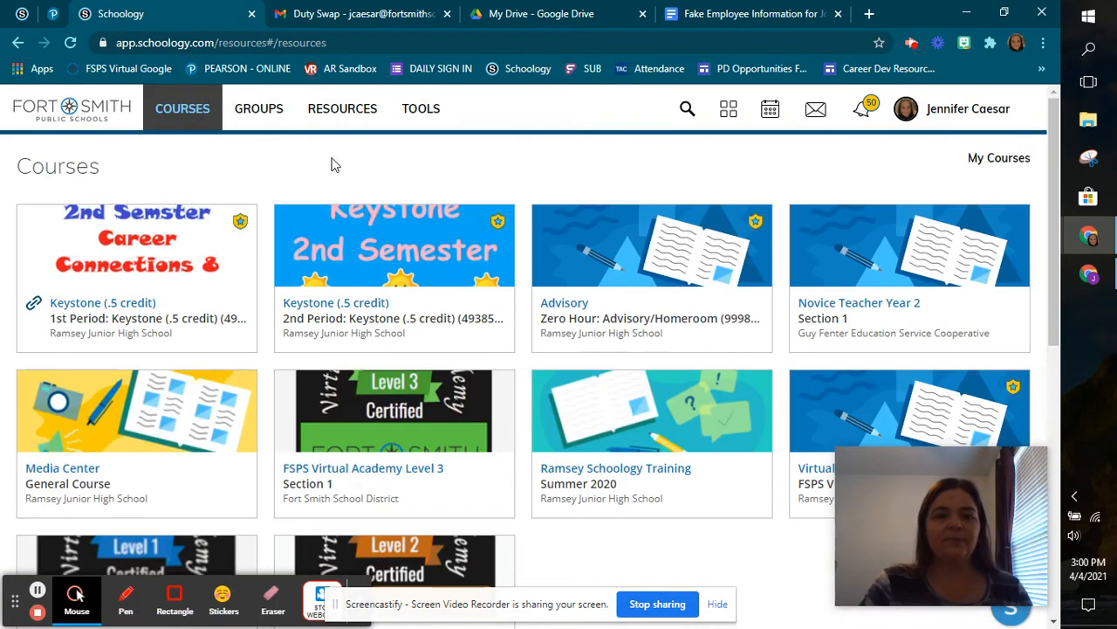
click(998, 160)
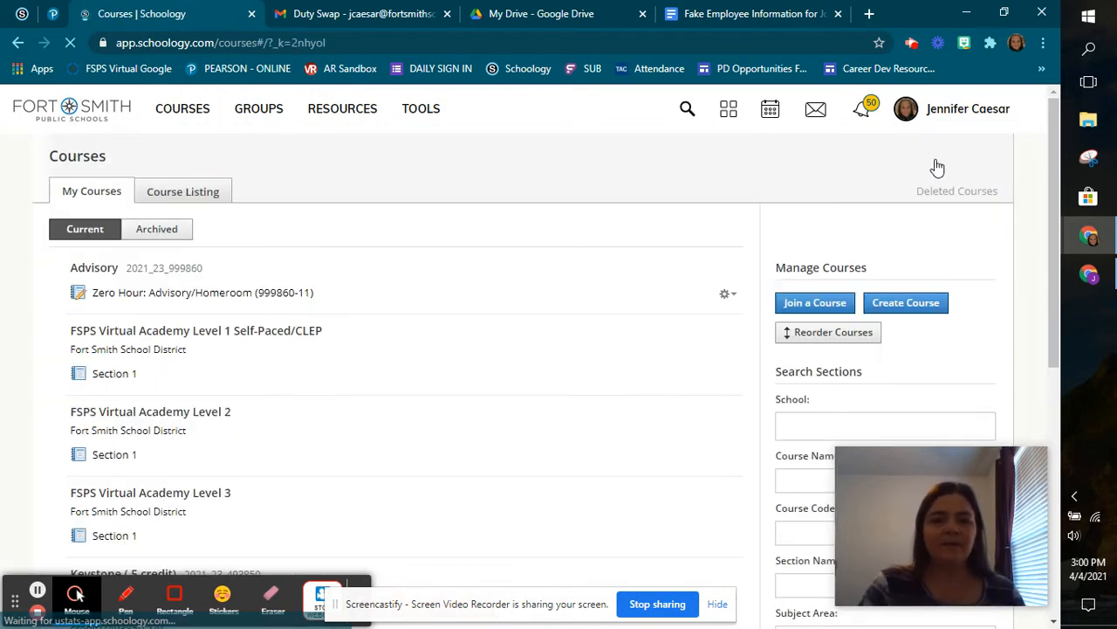
drag(1048, 196, 1053, 231)
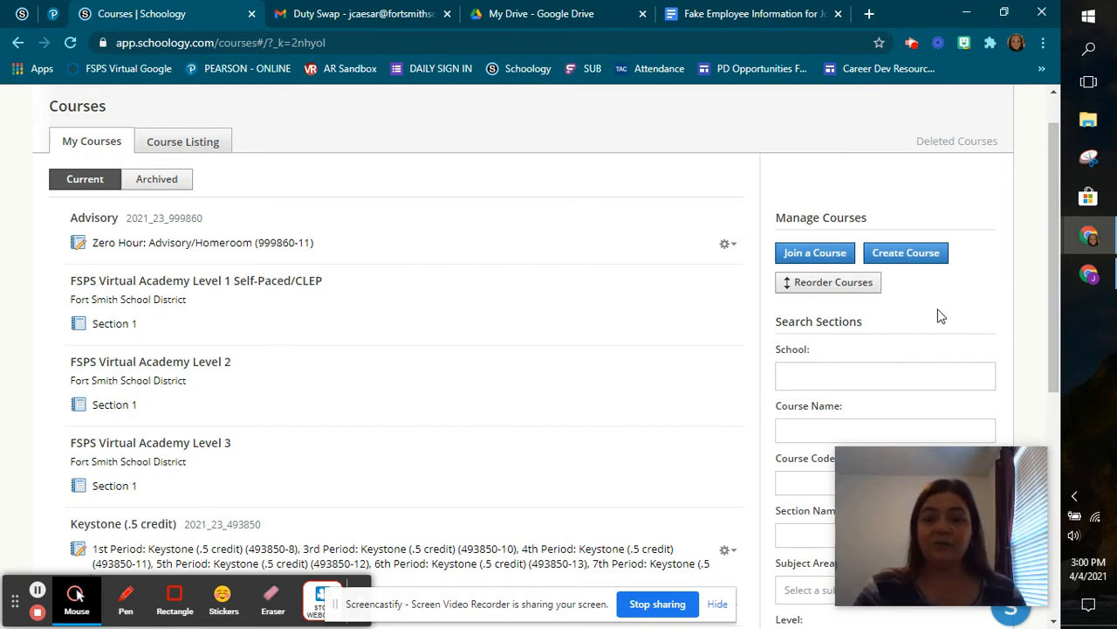
- Show where an access code is entered for joining a course, and leave without joining
click(809, 249)
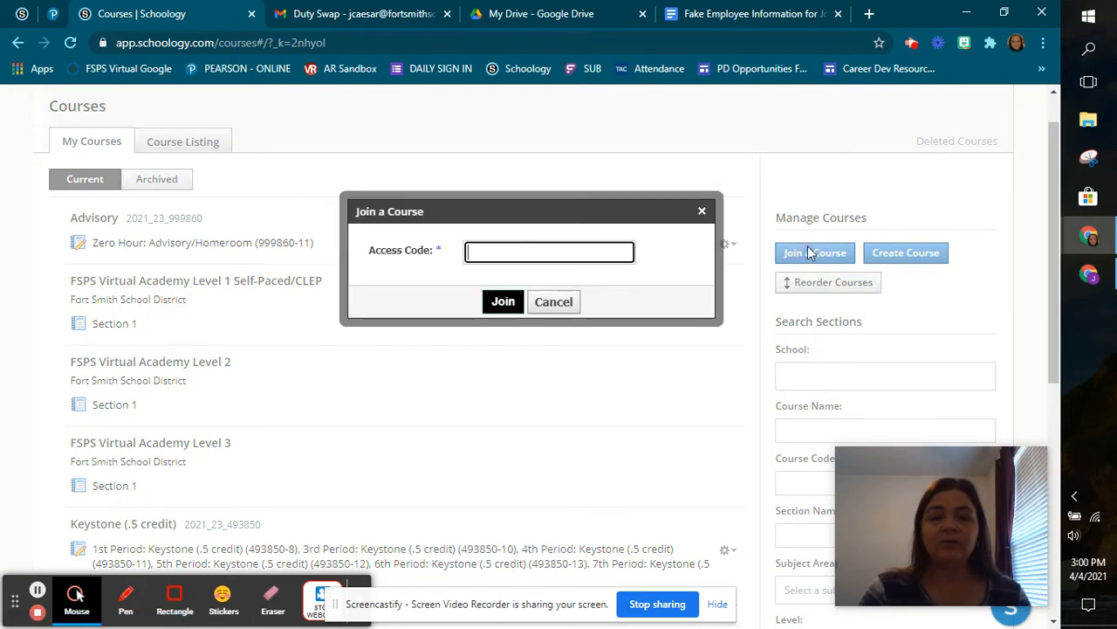
click(567, 307)
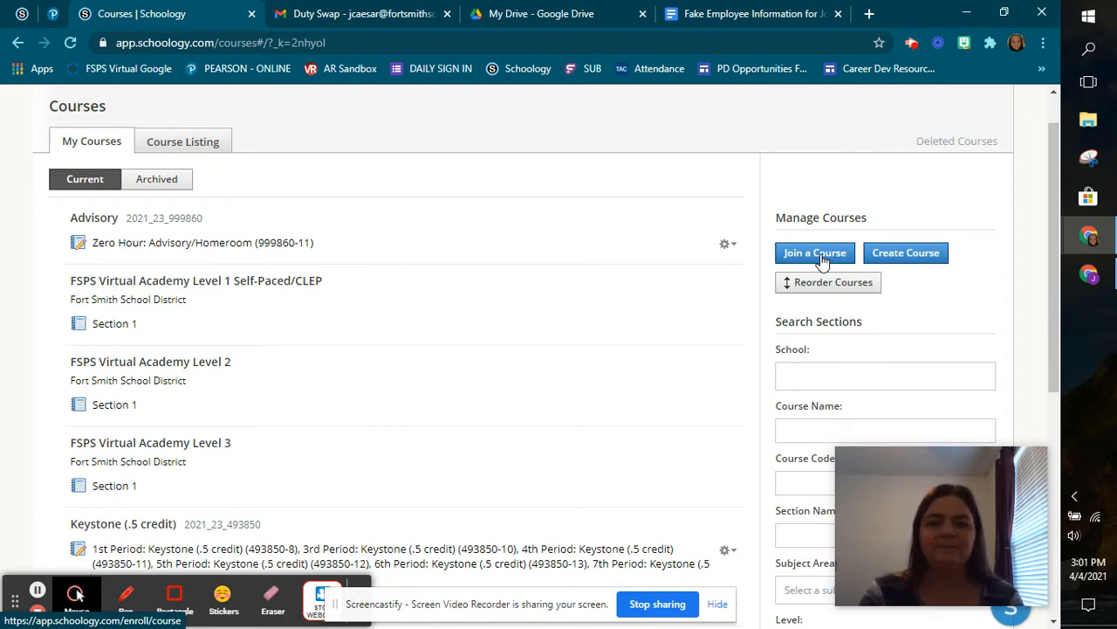
- Start creating a new course and name it "Fake Food & Nutrition Class"
click(910, 254)
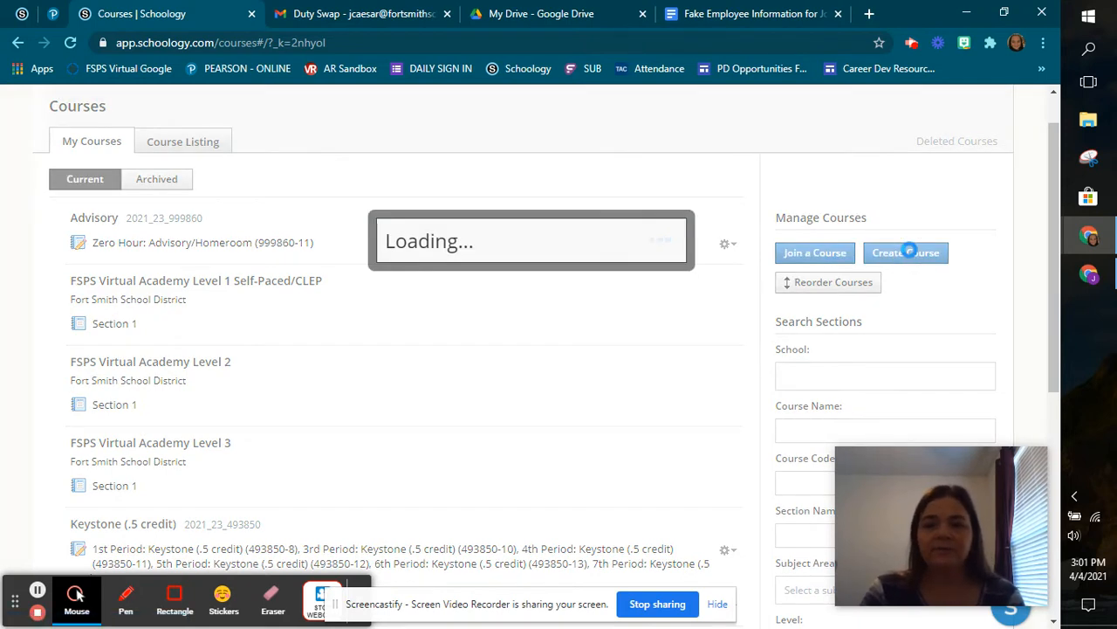
click(495, 212)
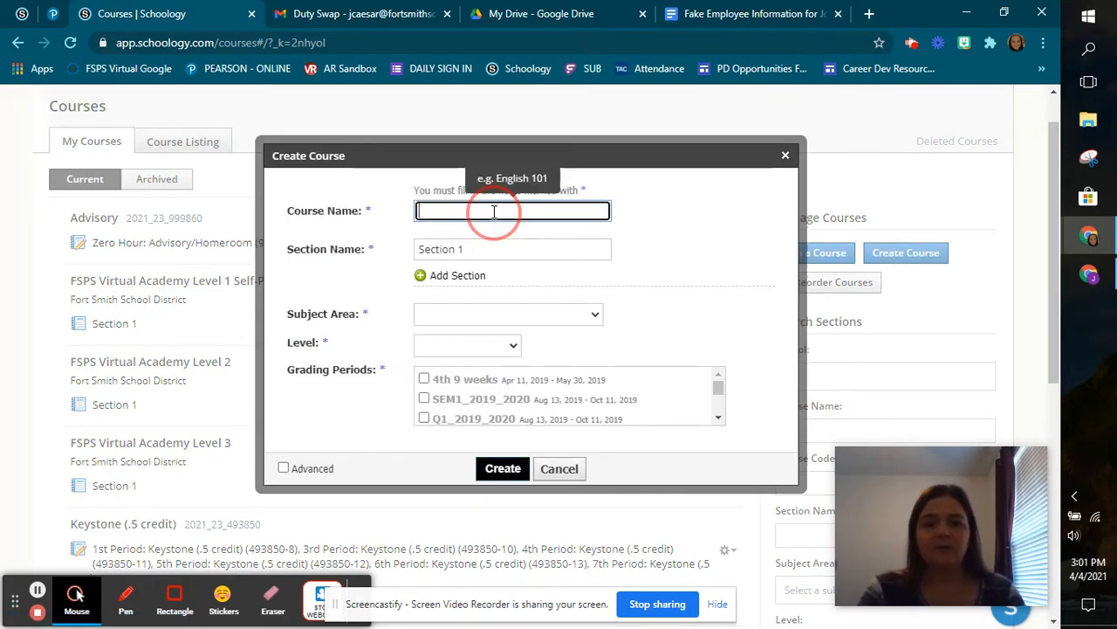
text(Fake )
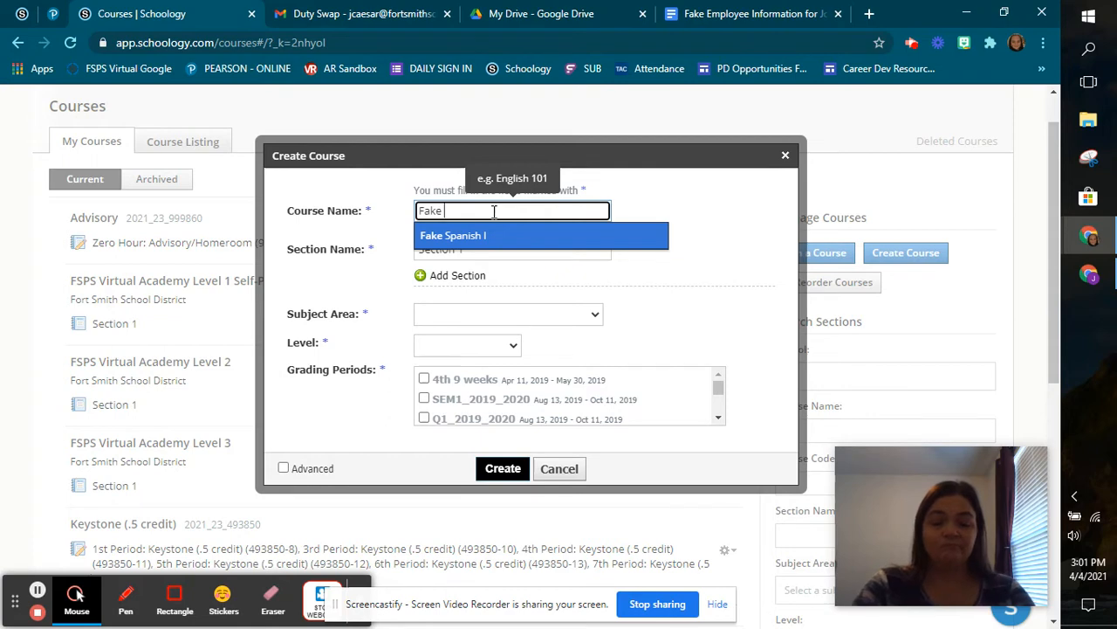
text(Food & Nut)
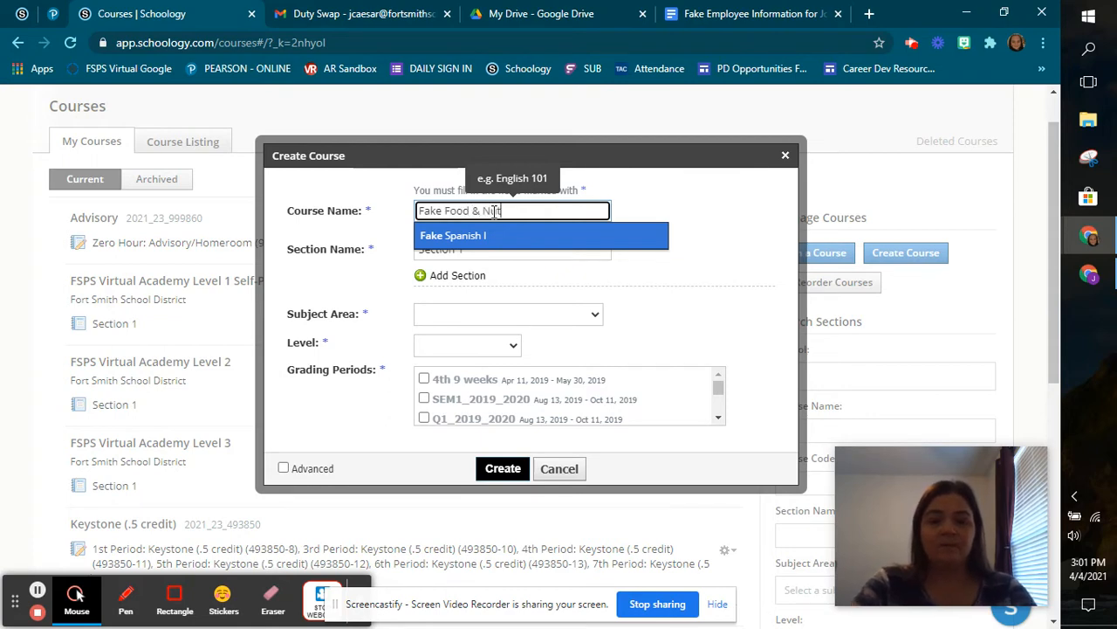
text(rition Class)
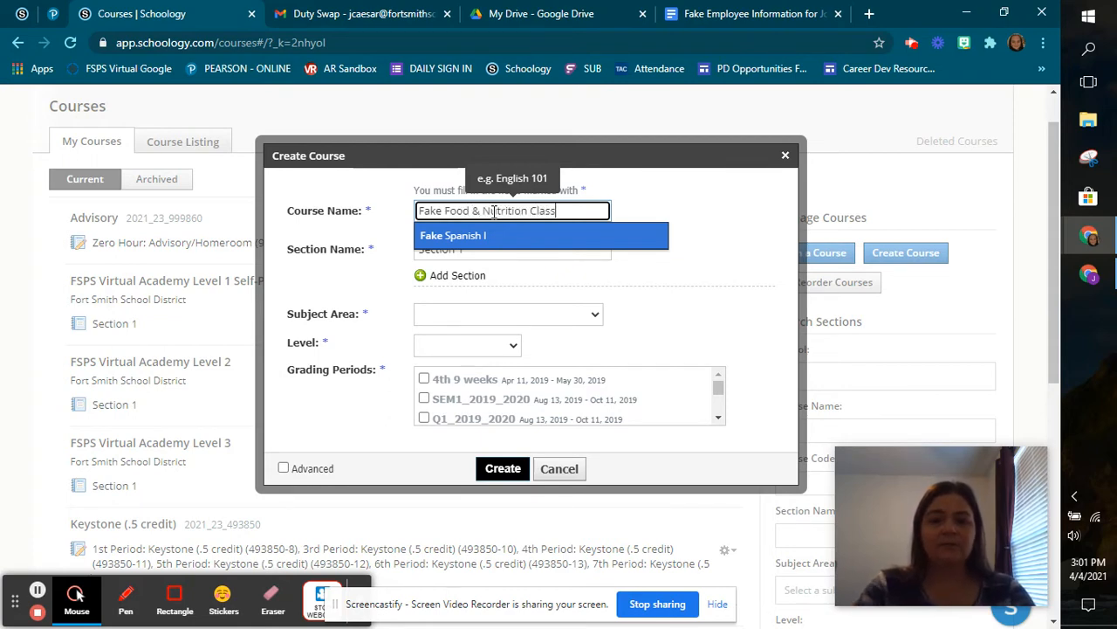
click(679, 218)
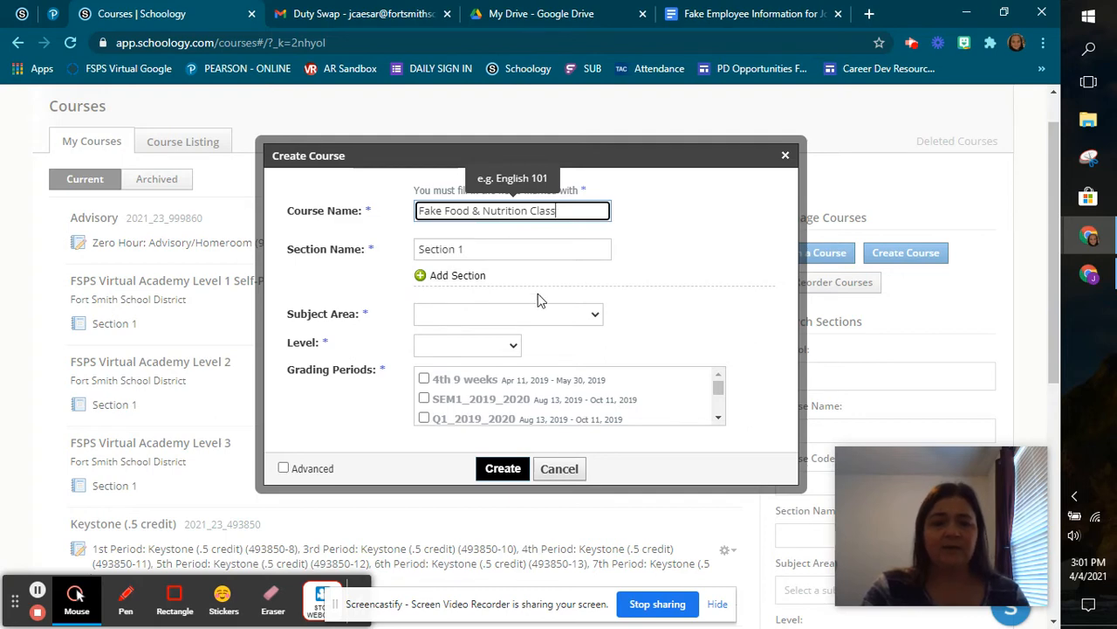
- Set the new course's subject area to Other and its level to 8
click(546, 315)
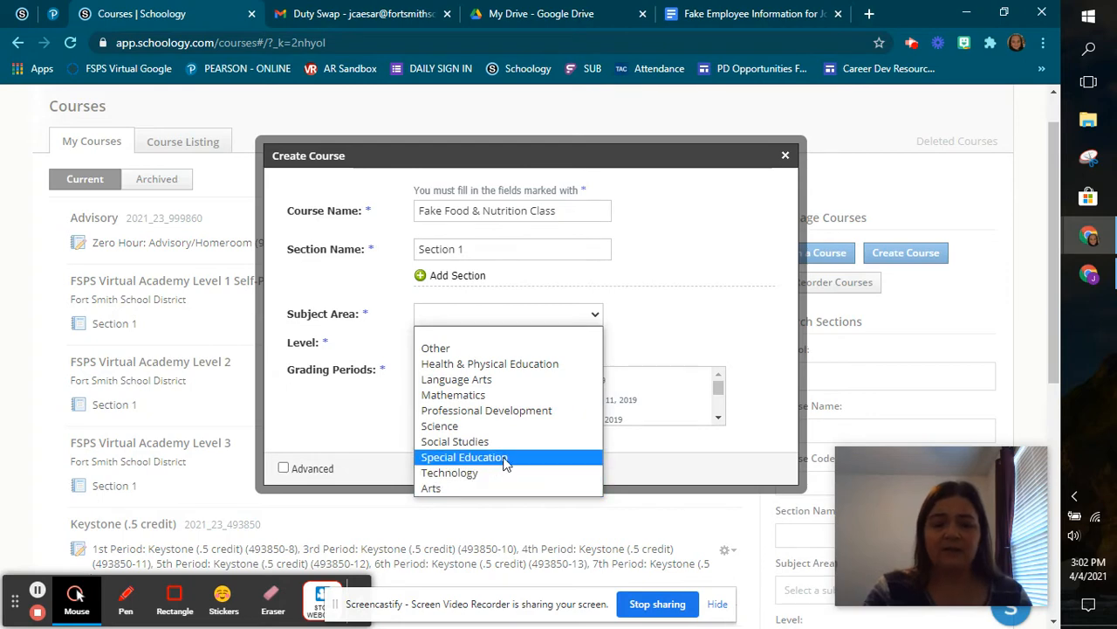
click(441, 349)
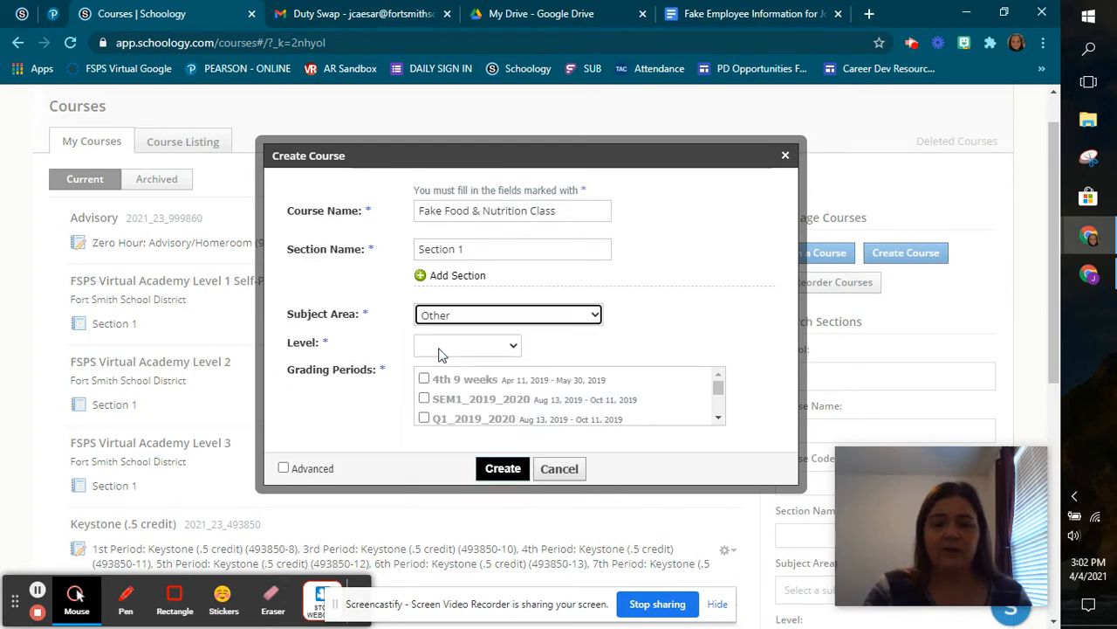
click(492, 351)
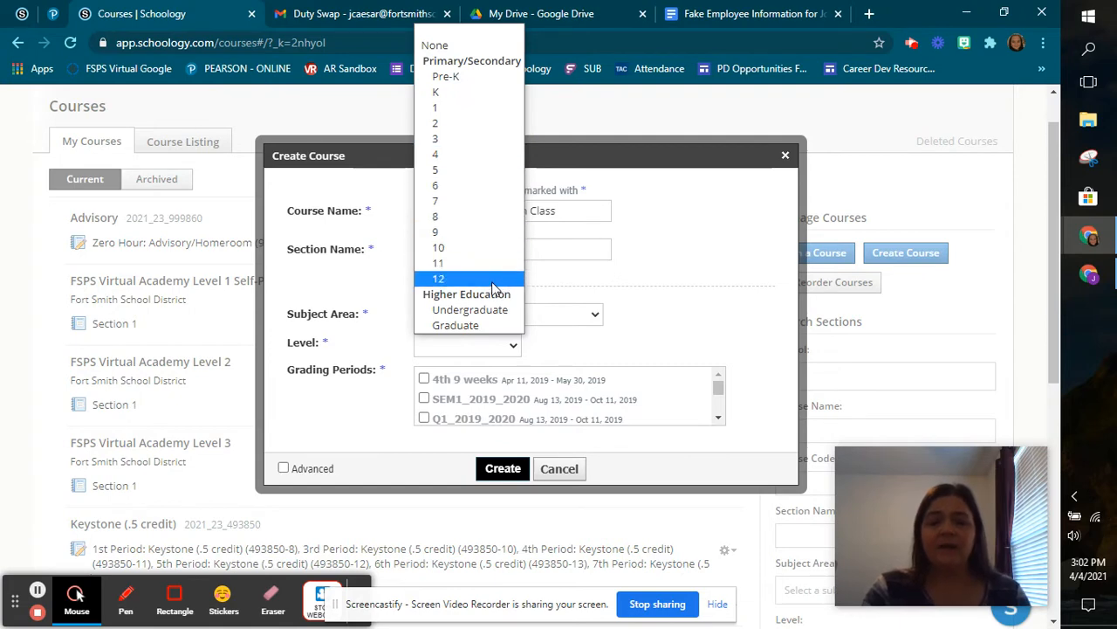
click(438, 217)
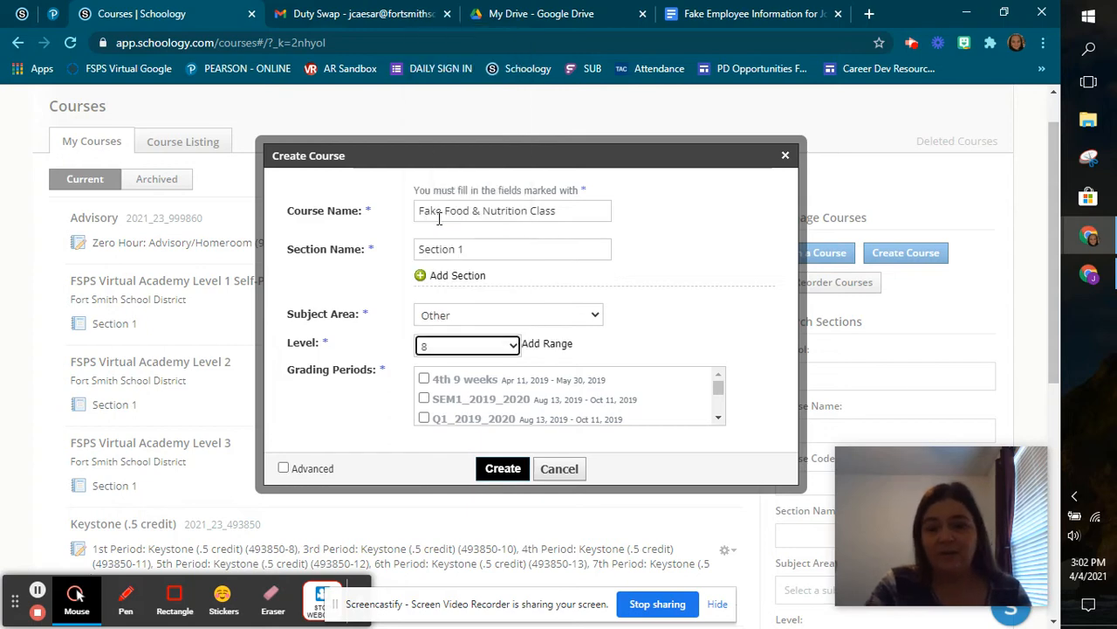
- Assign the 2SEM_2021 grading period to the new course and create it
click(719, 388)
drag(719, 388, 720, 406)
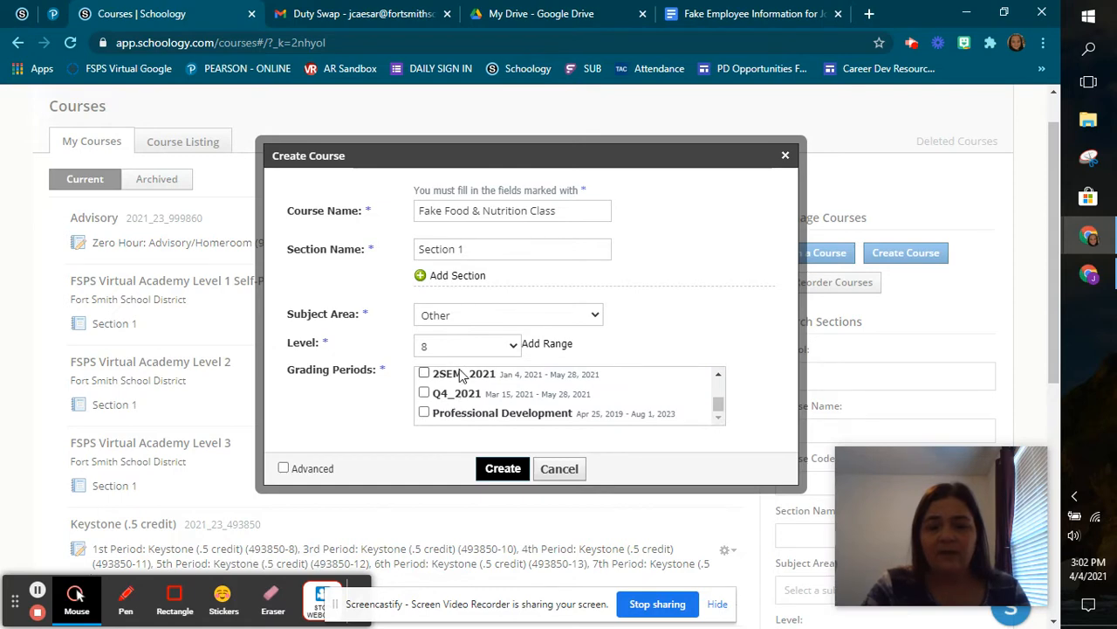
click(718, 373)
click(718, 374)
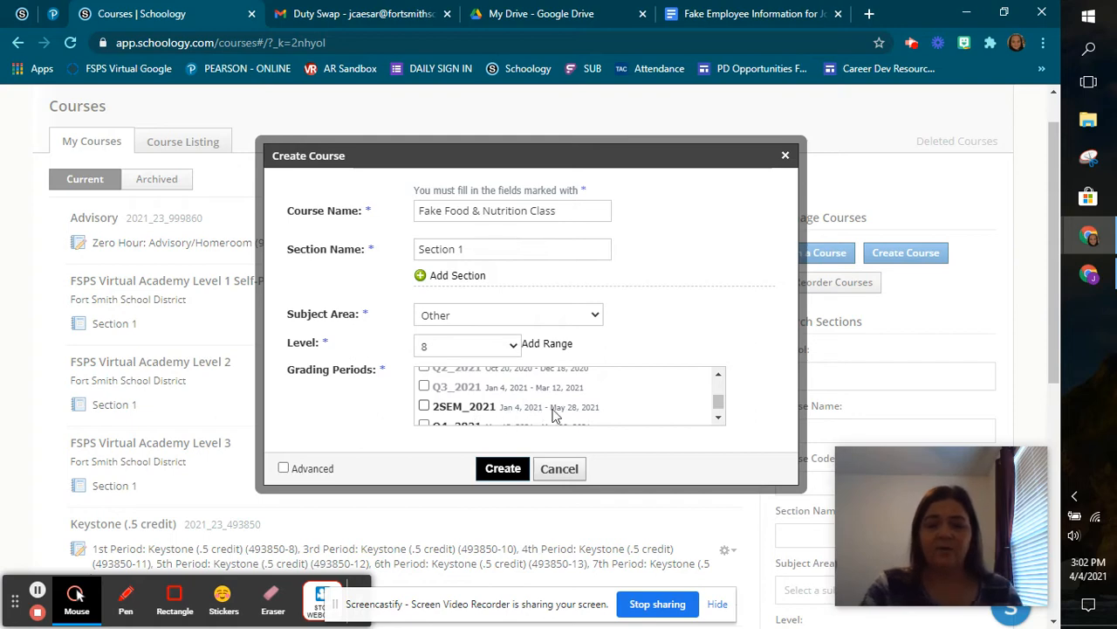
click(424, 408)
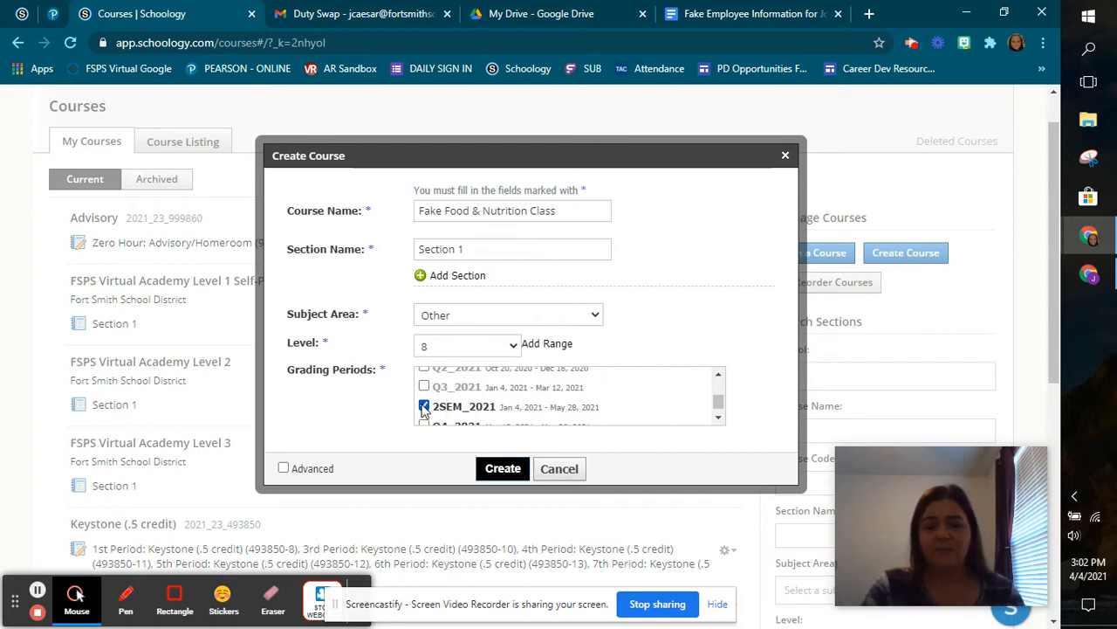
click(503, 469)
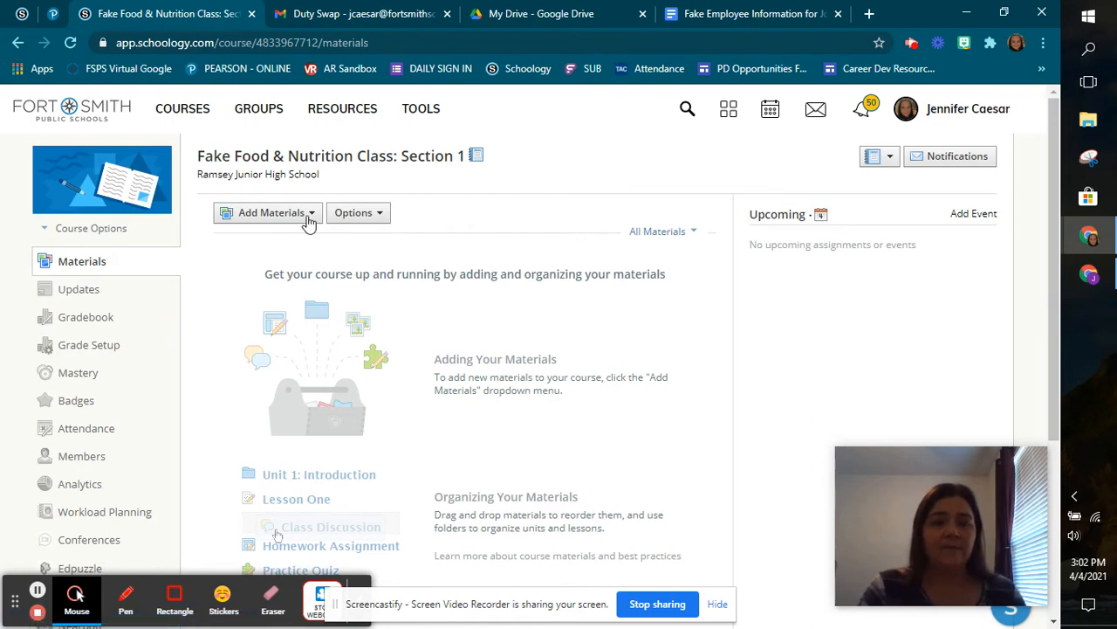
- Start a new materials folder in the course, titled "Unit 1 - MyPlate" and coloured red
click(307, 214)
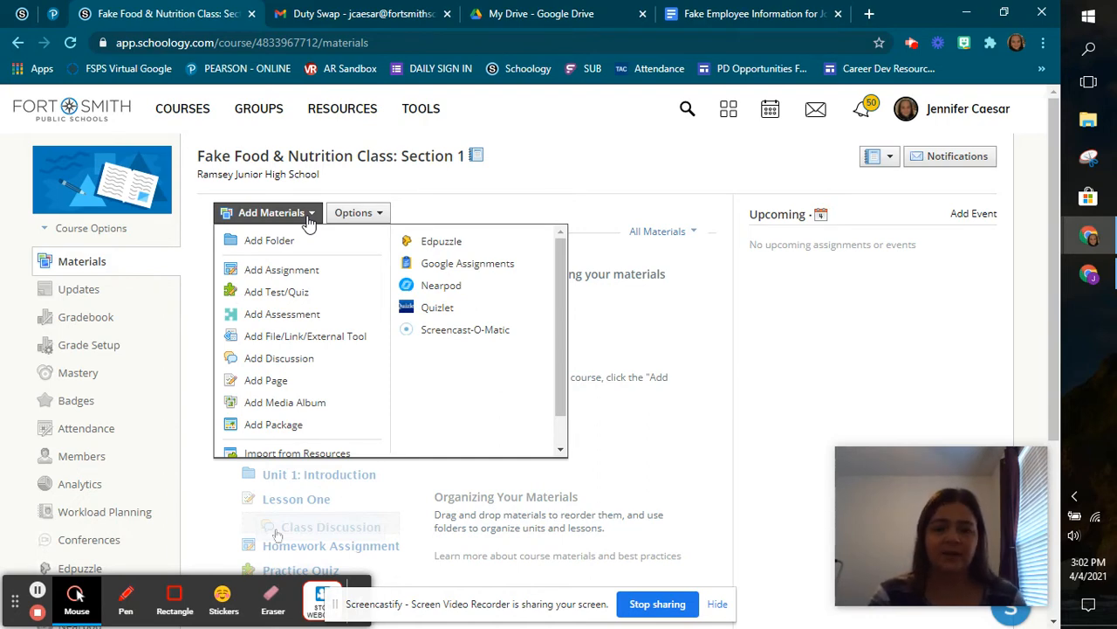
click(264, 245)
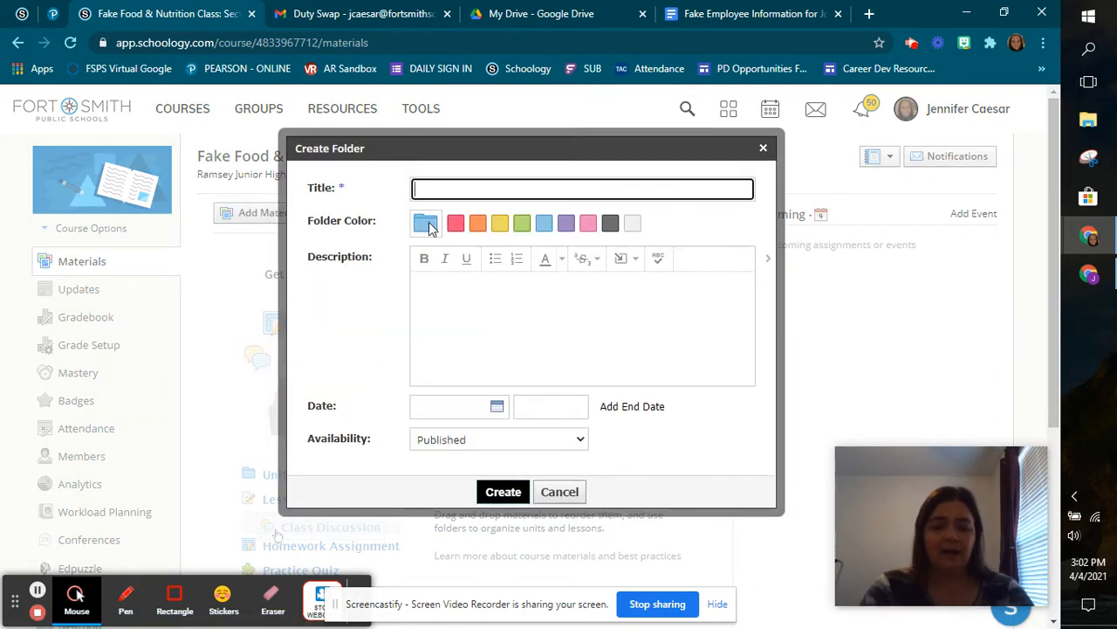
text(Unit 1)
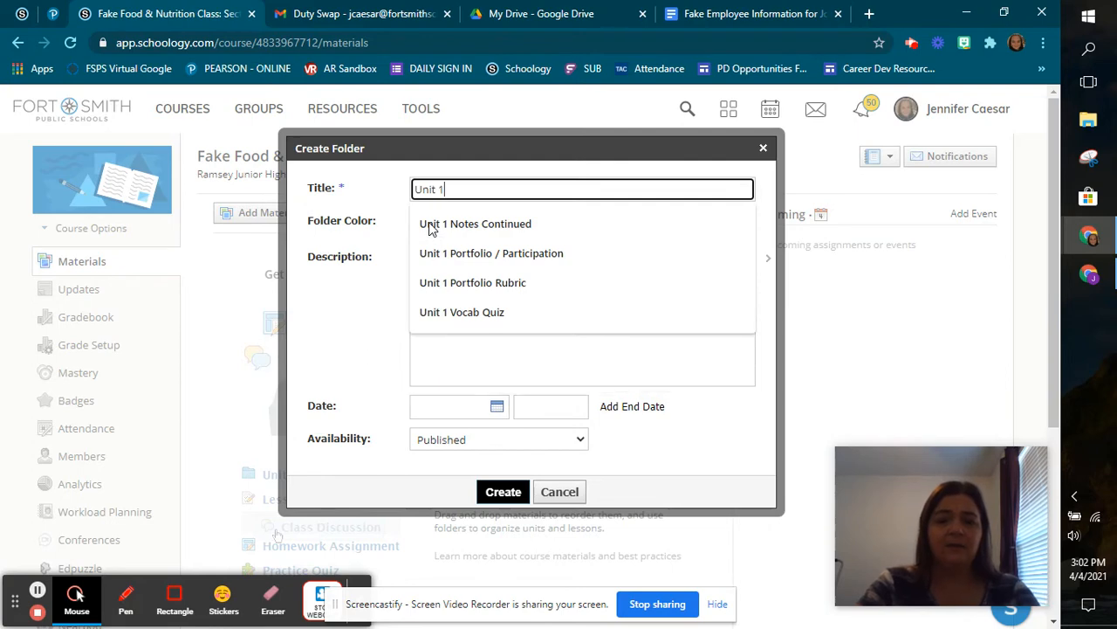
text( - )
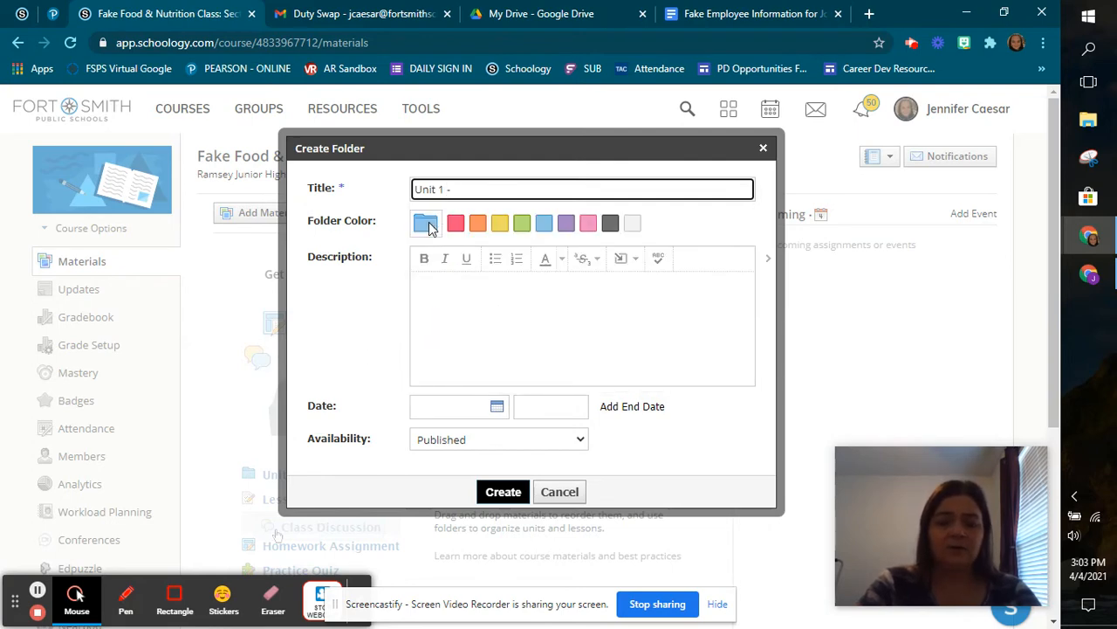
text(My)
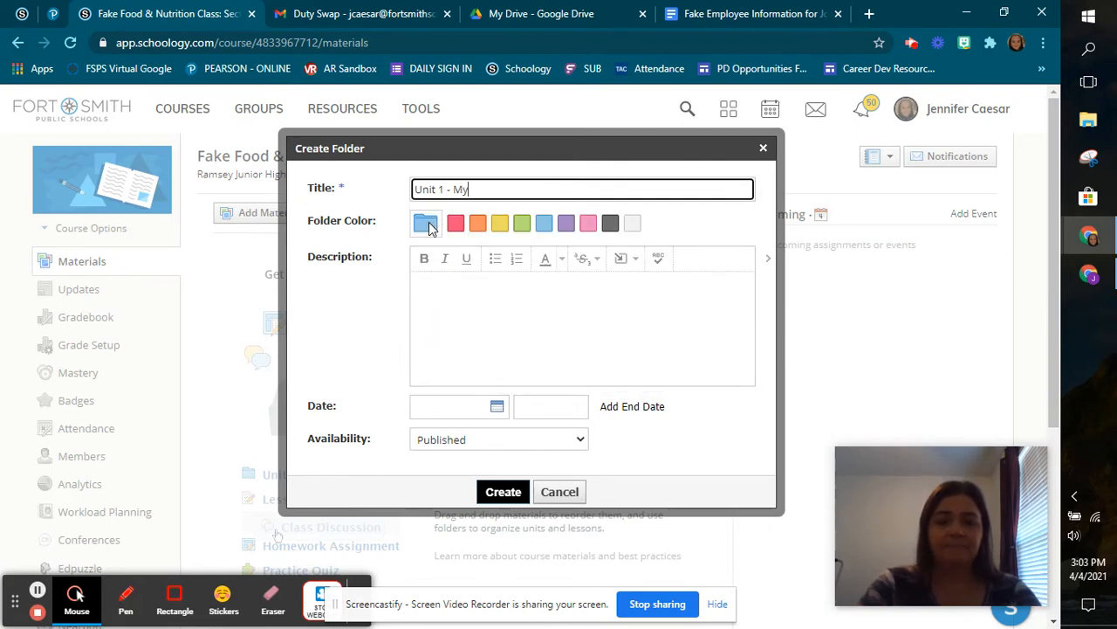
text(Plate)
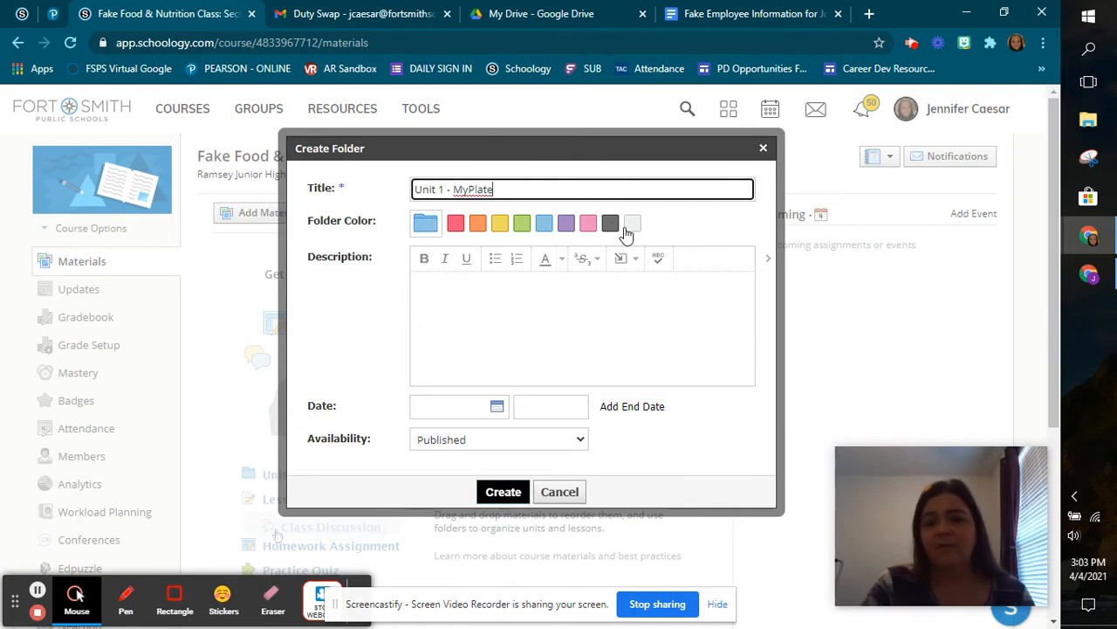
click(456, 226)
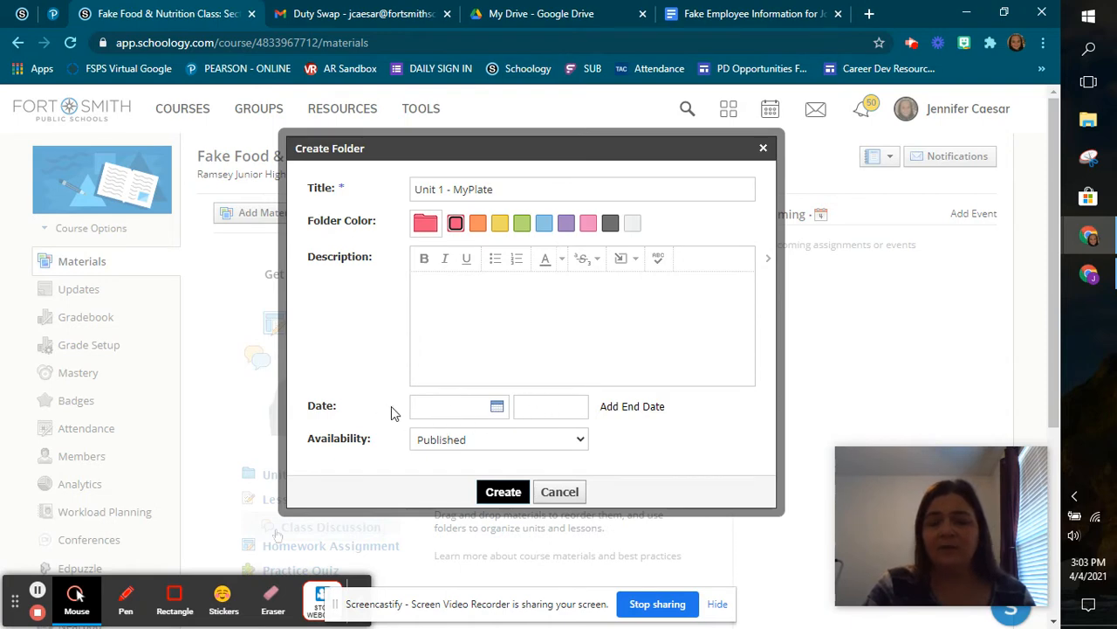
- Describe the folder as "Students will learn the 5 categories of MyPlate and the foods involved with each." and create it
click(453, 325)
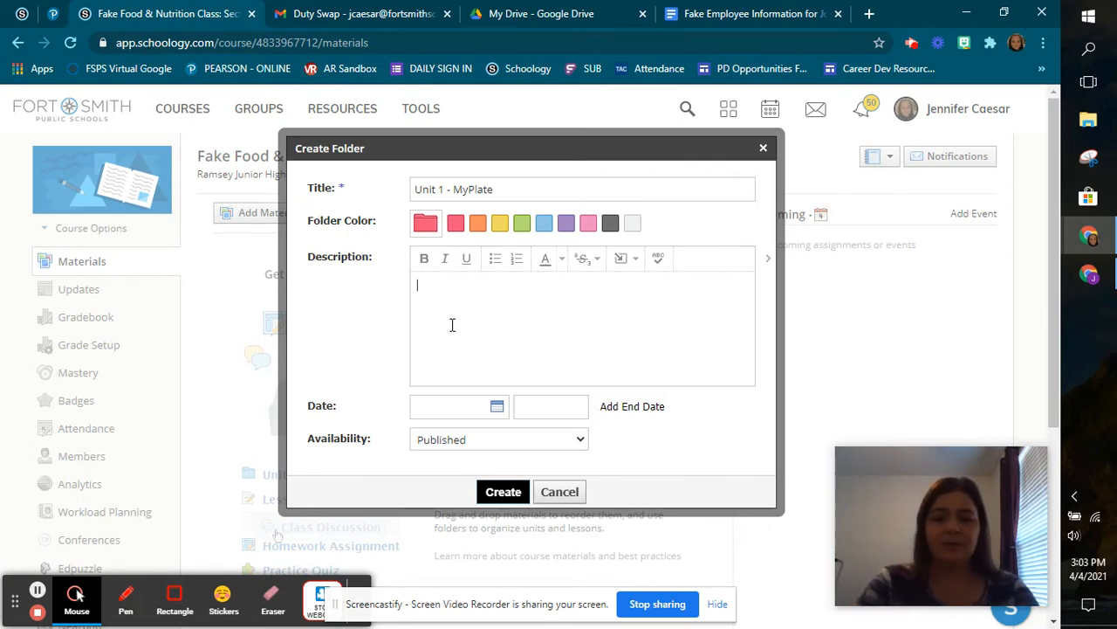
text(Stud)
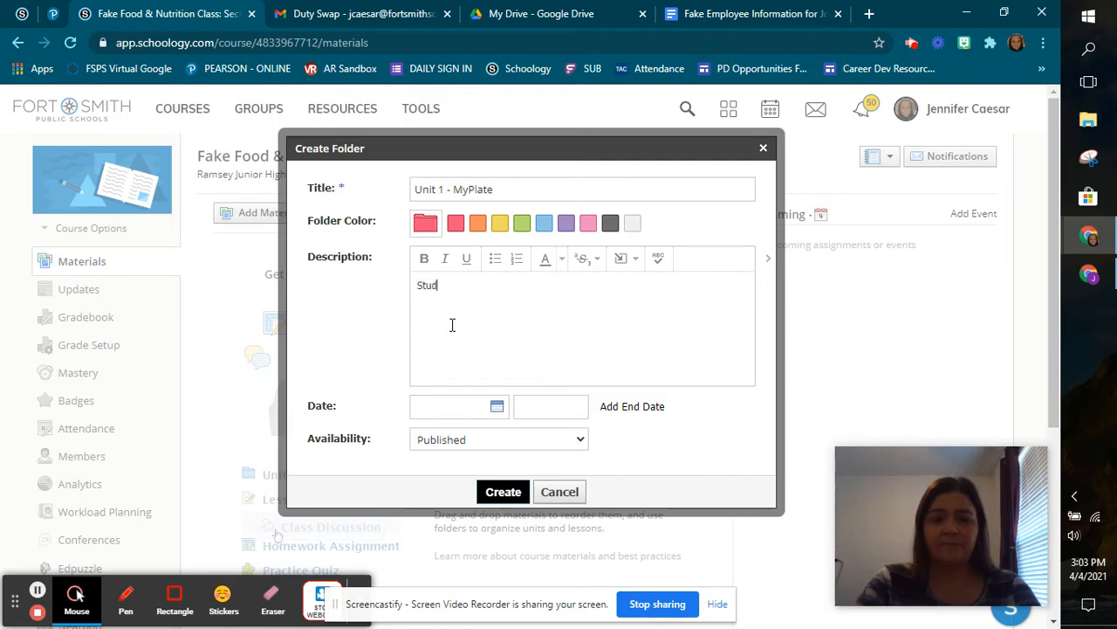
text(ents will learn the )
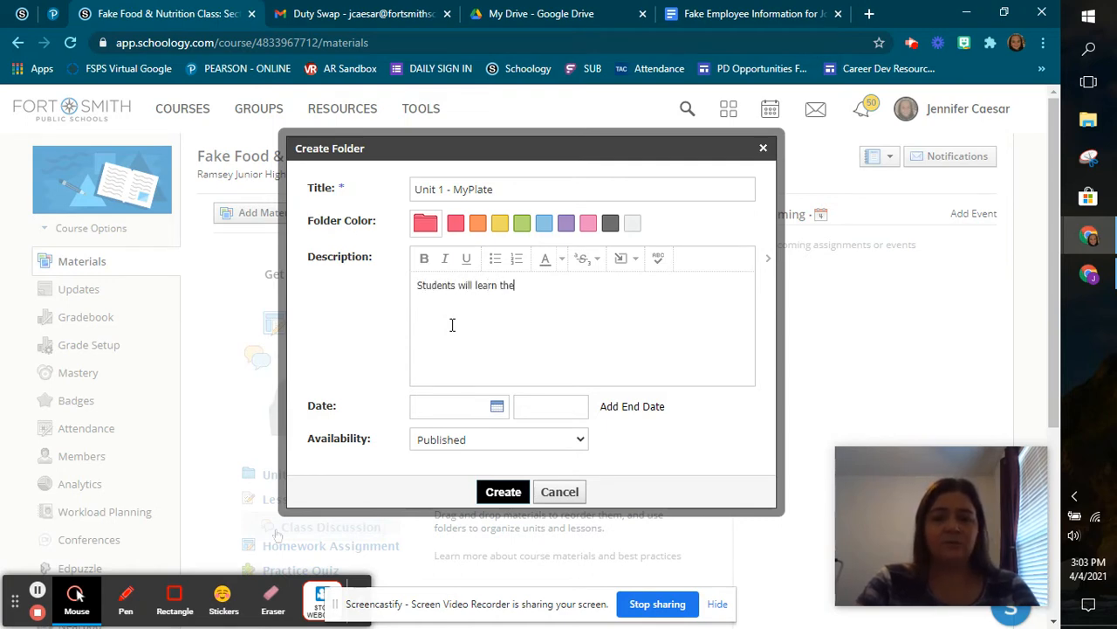
text(5 )
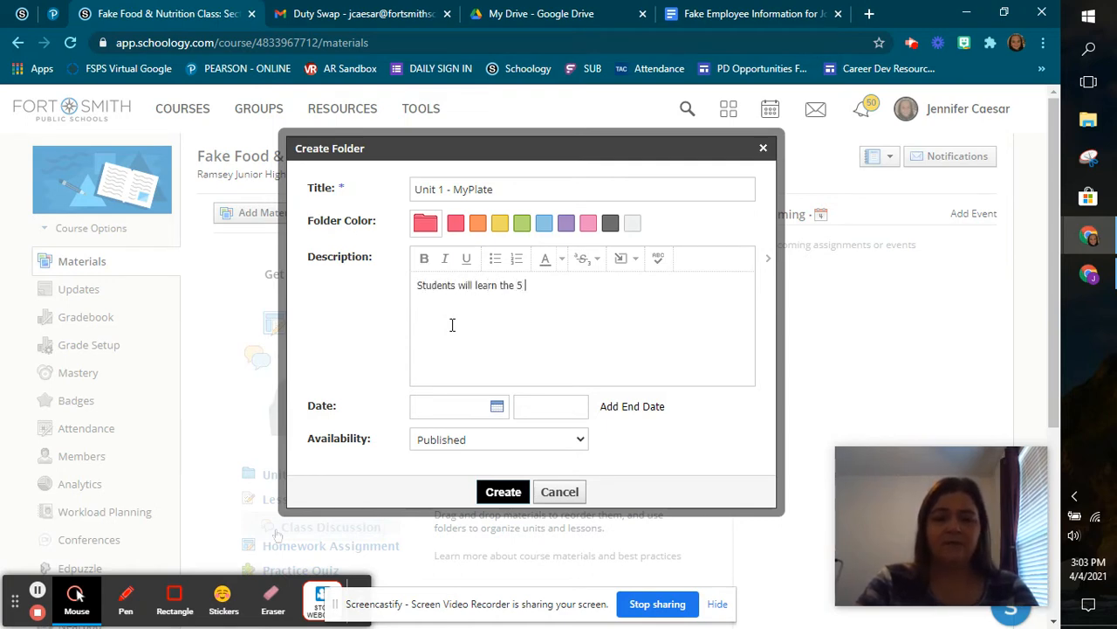
text(cate)
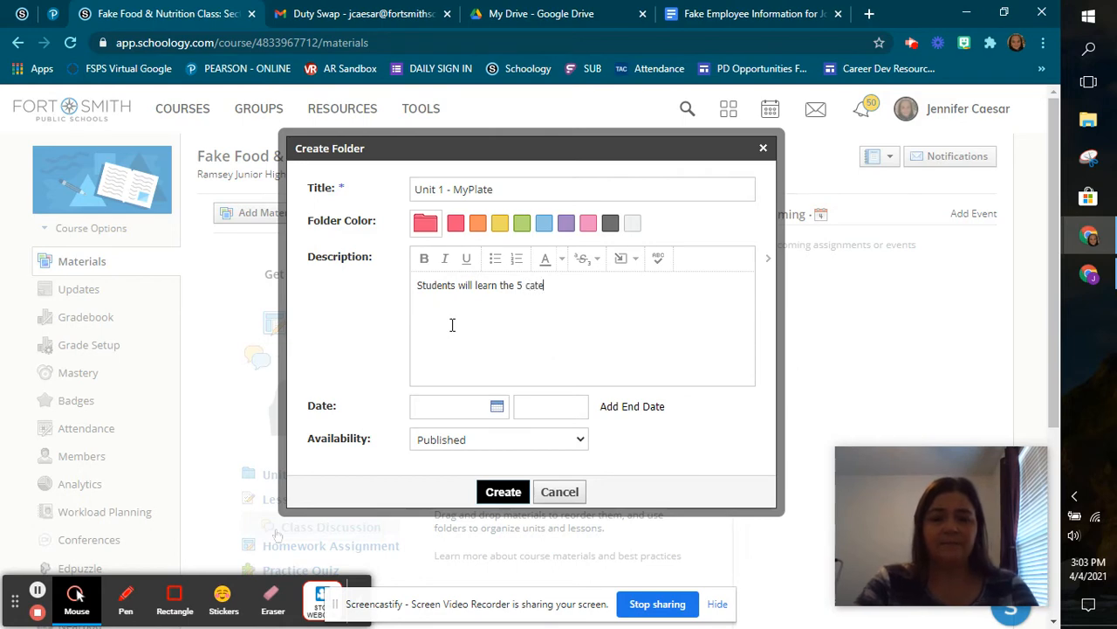
text(gories of MyP)
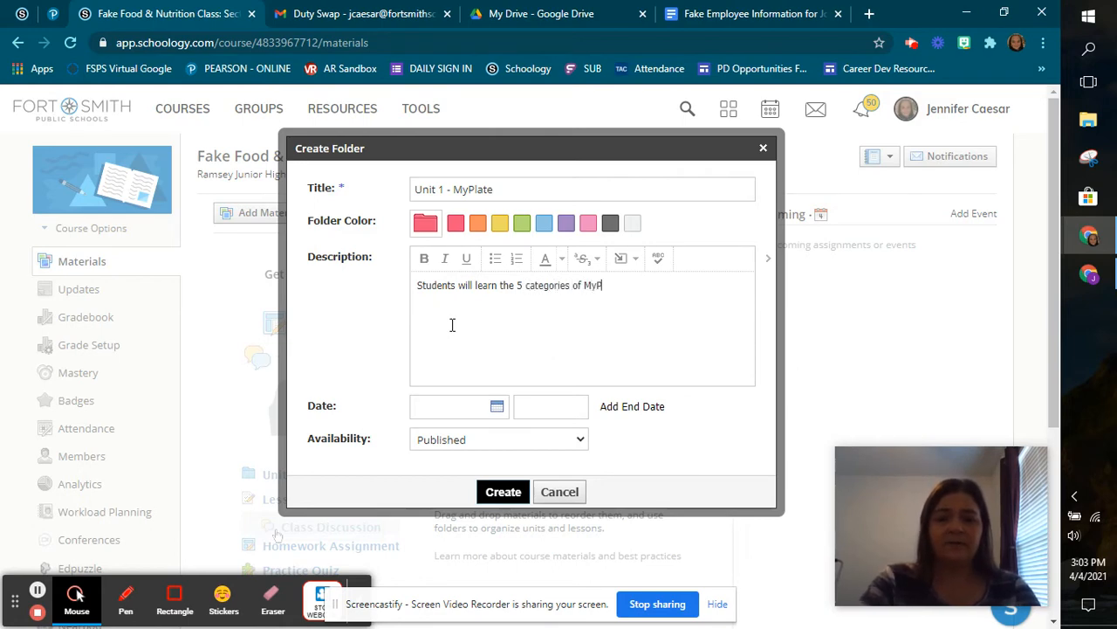
text(late and the food)
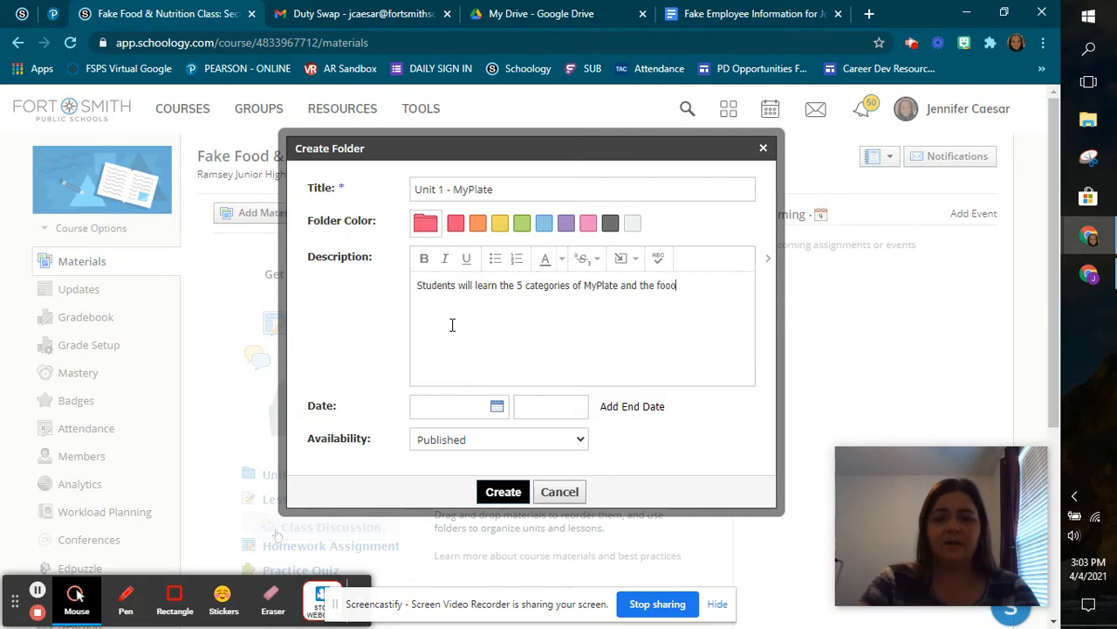
key(BackSpace)
text(ds invo)
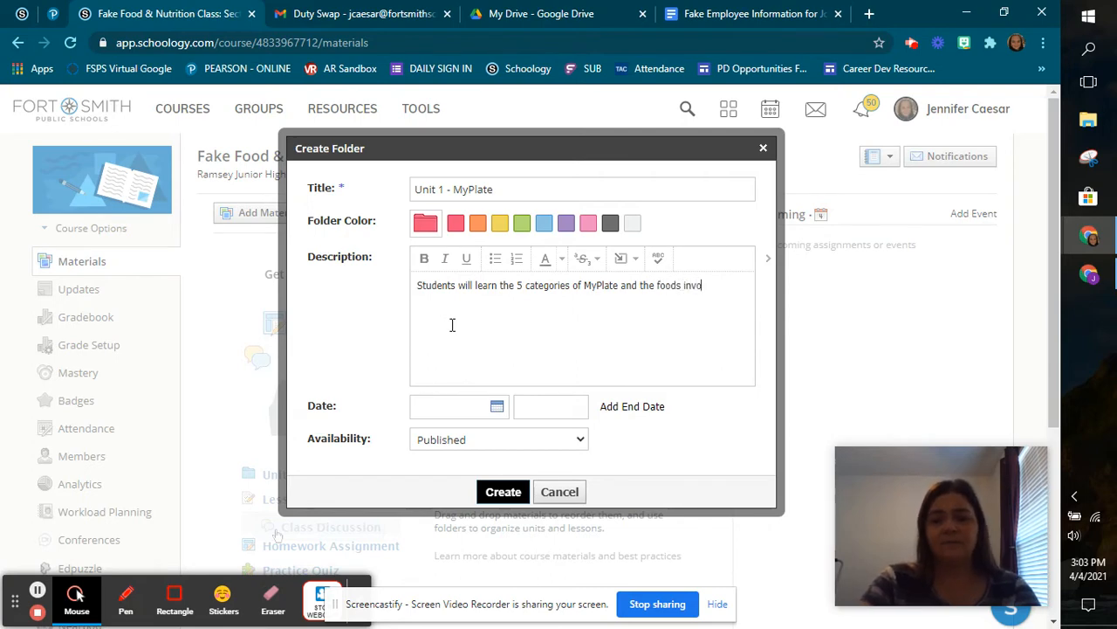
text(lved with )
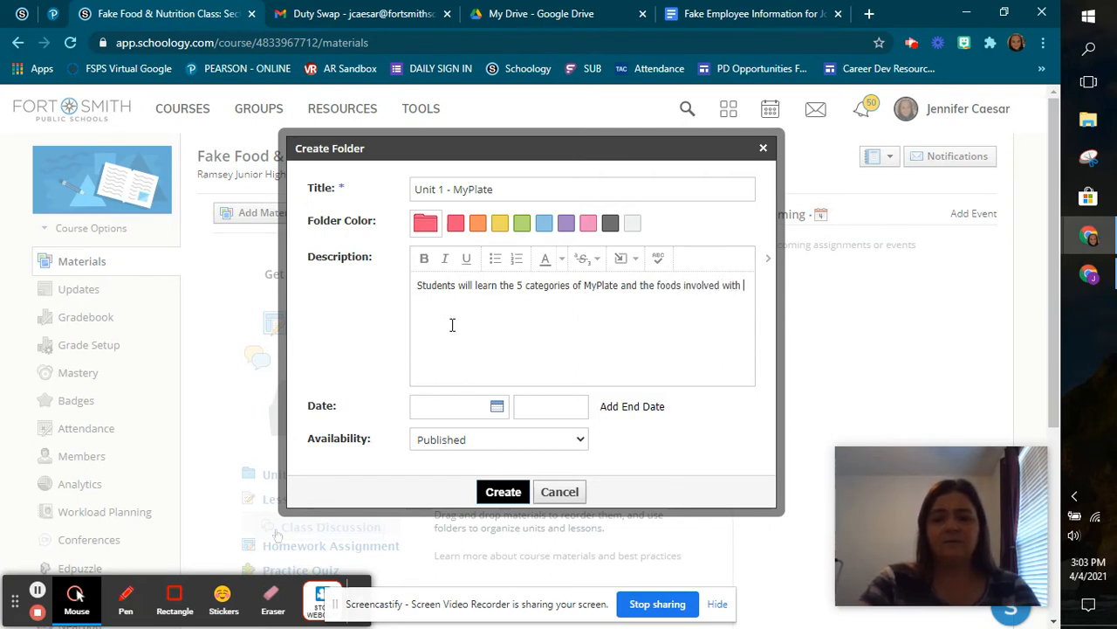
text(each.)
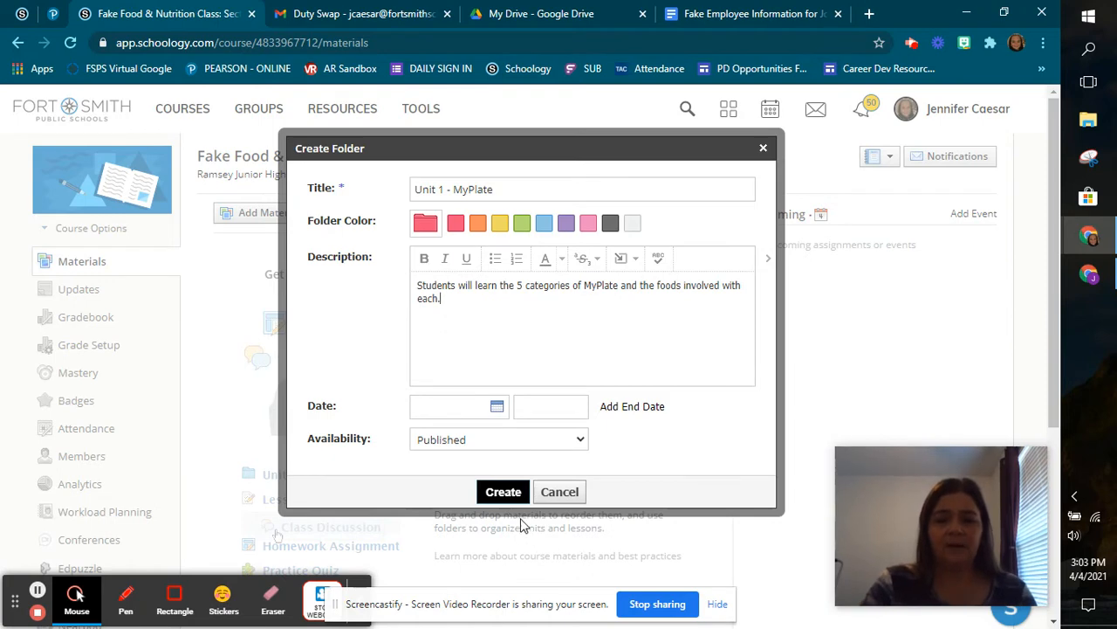
click(500, 492)
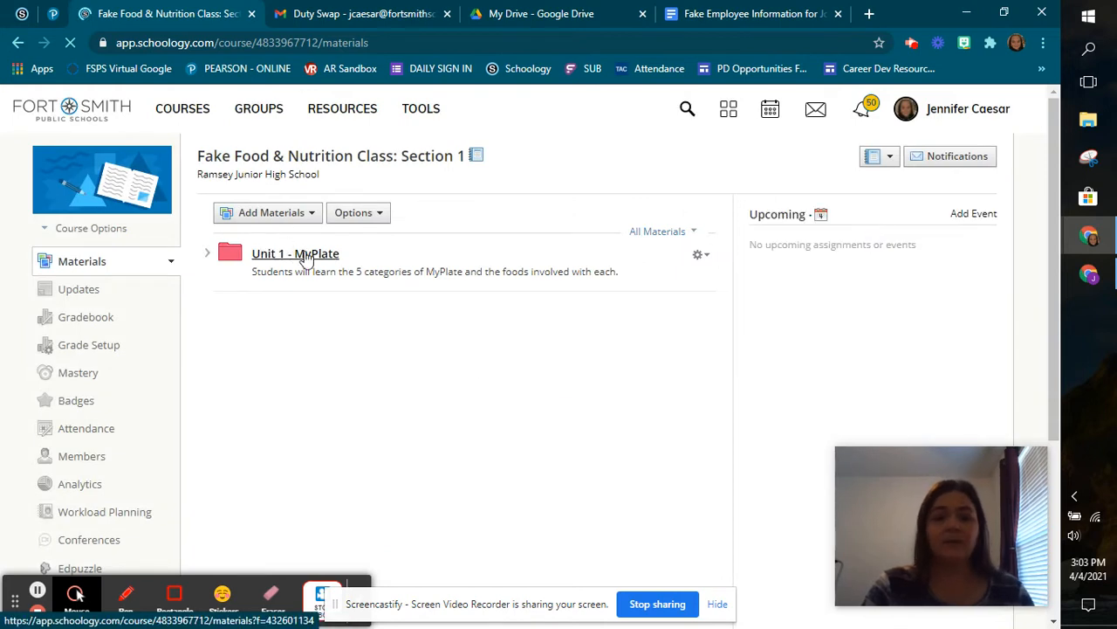
- Expand and collapse the Unit 1 - MyPlate folder, and view its own page before returning to the course materials
click(206, 256)
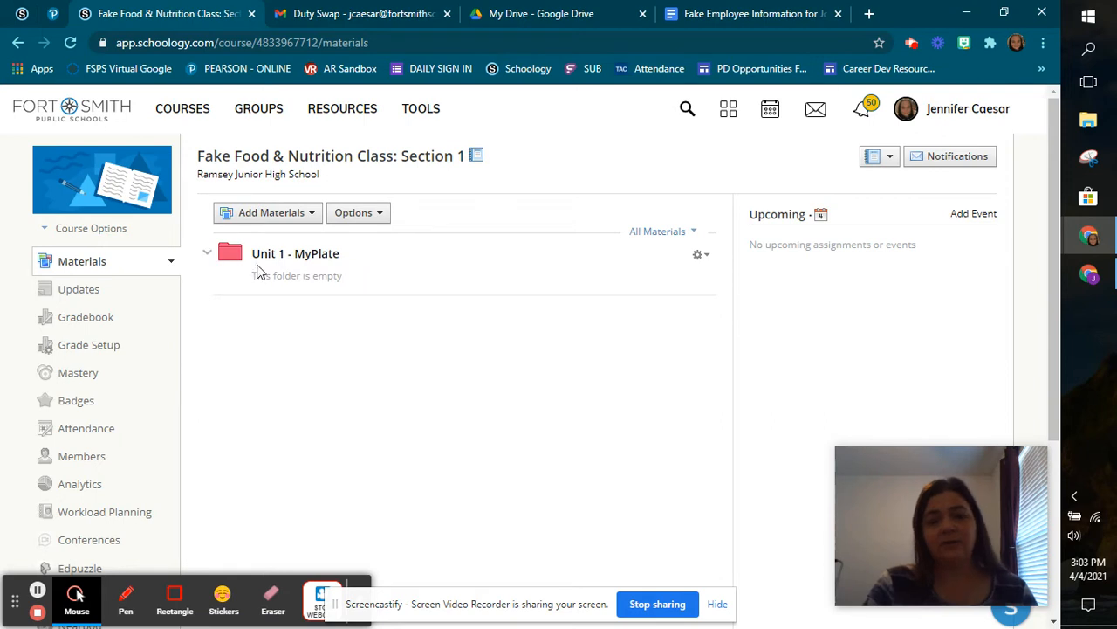
click(207, 256)
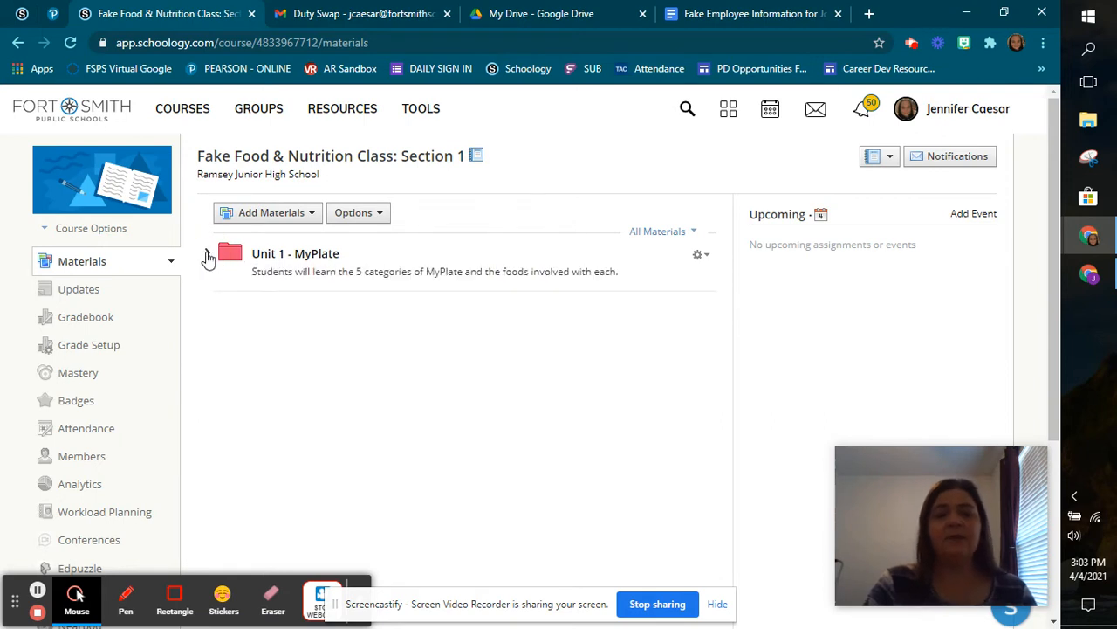
click(288, 258)
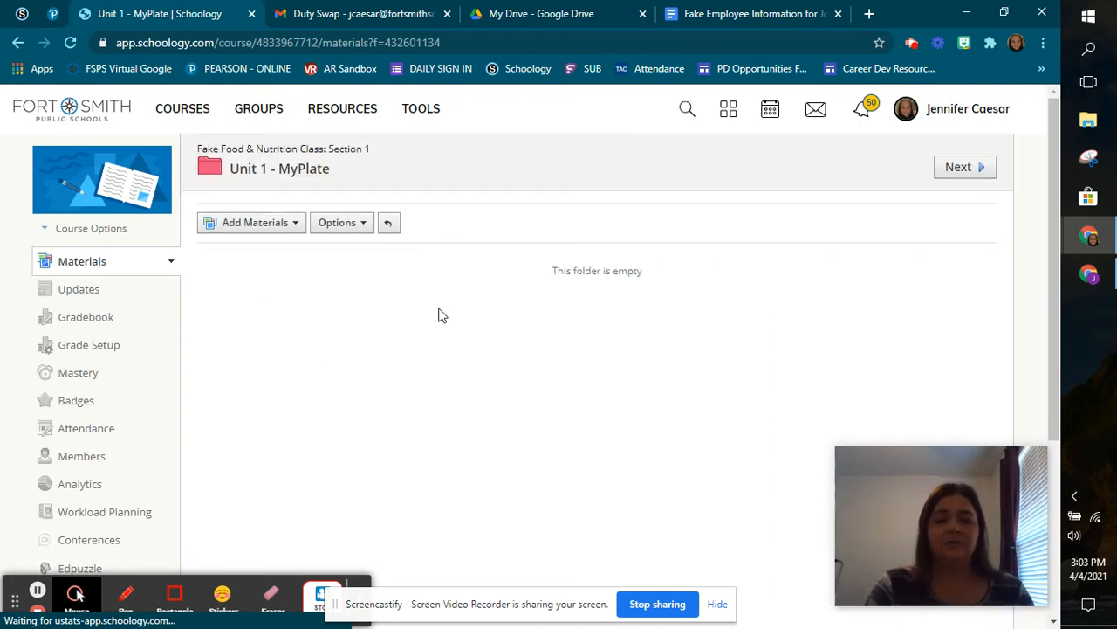
click(389, 225)
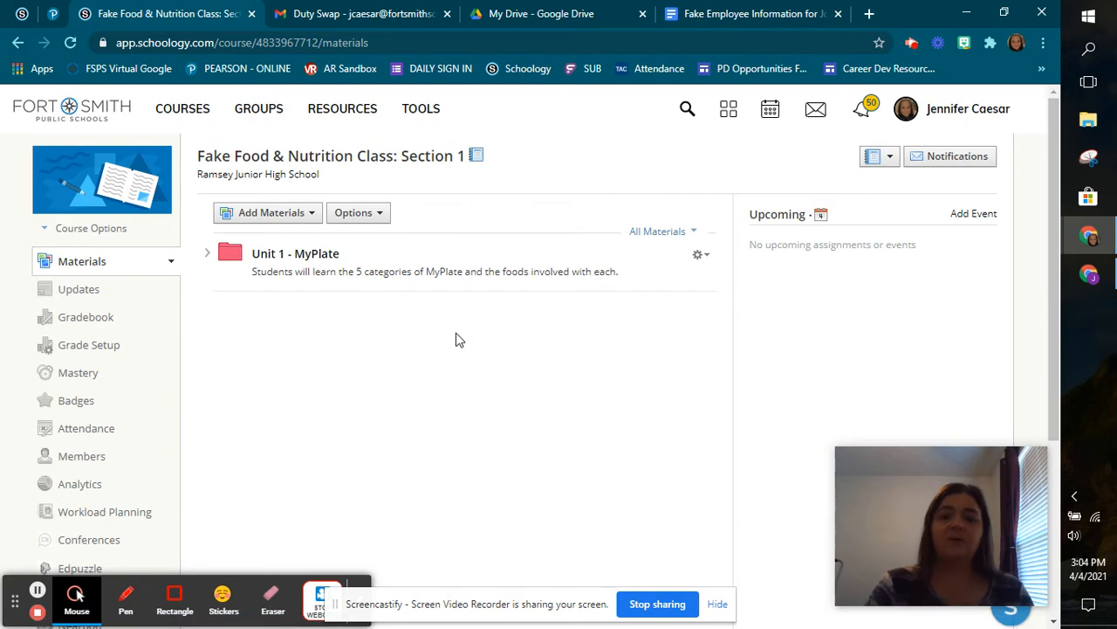
- Edit the Unit 1 - MyPlate folder to retitle it "Unit 2 - MyPlate" and save the change
click(703, 255)
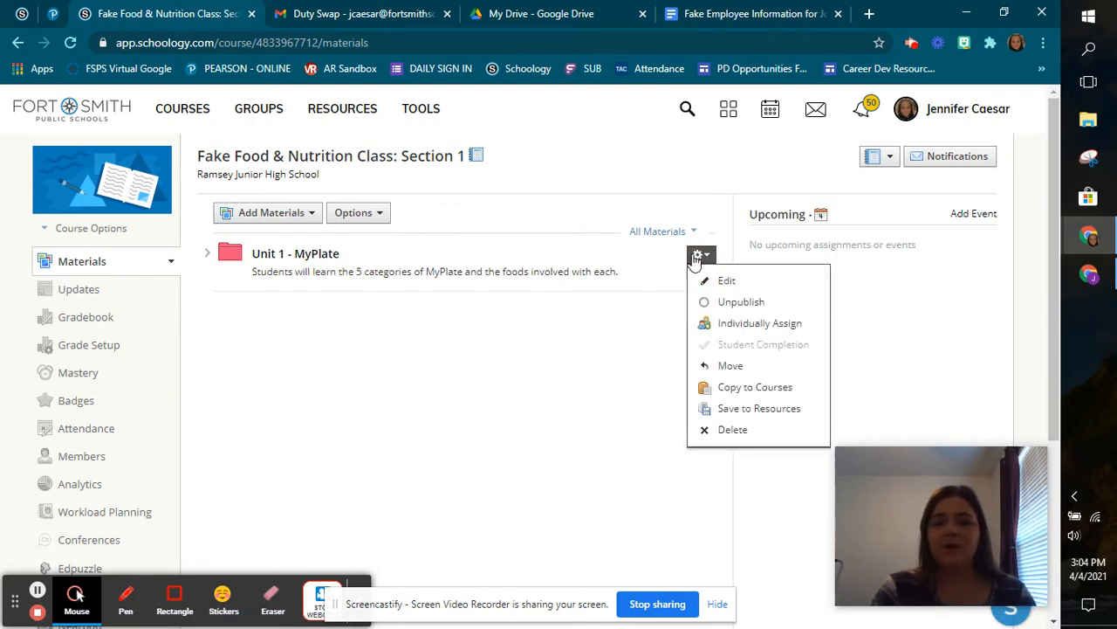
click(736, 286)
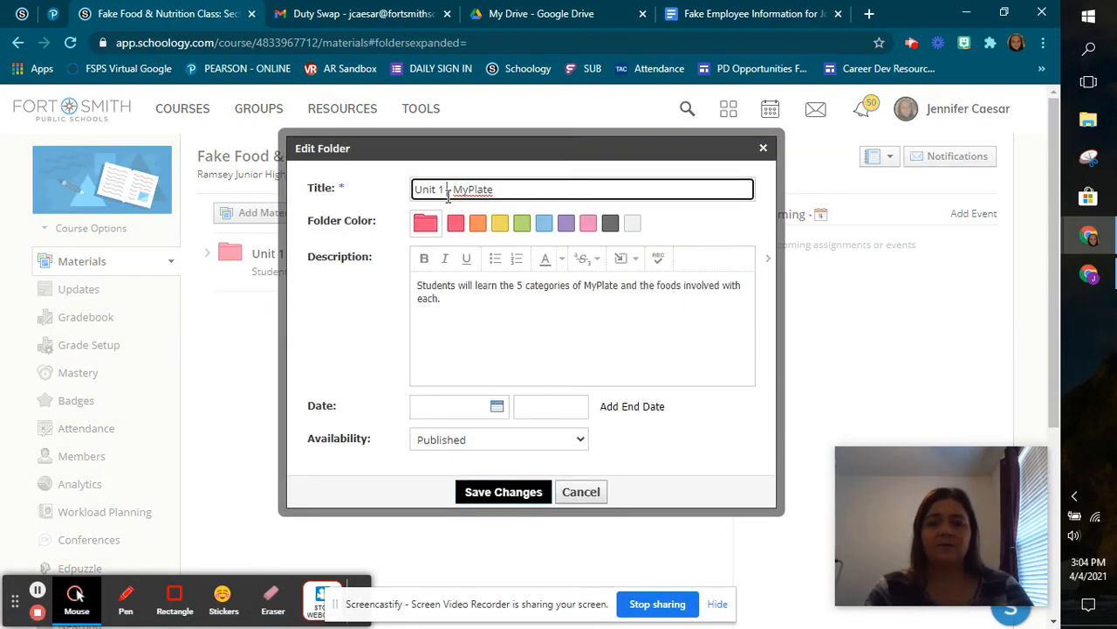
text(2)
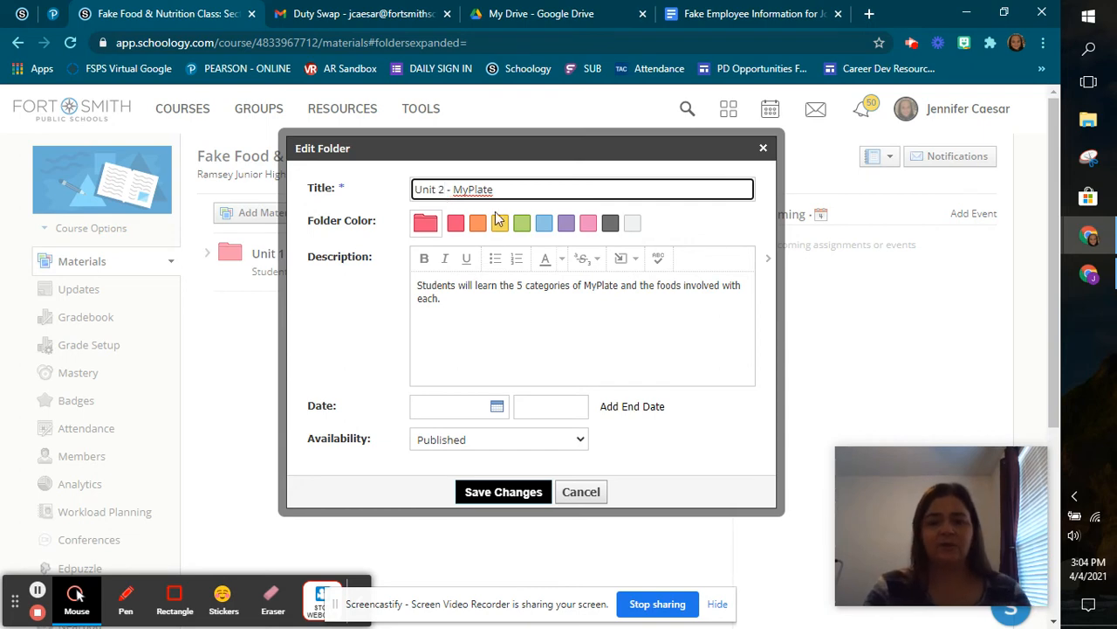
click(521, 489)
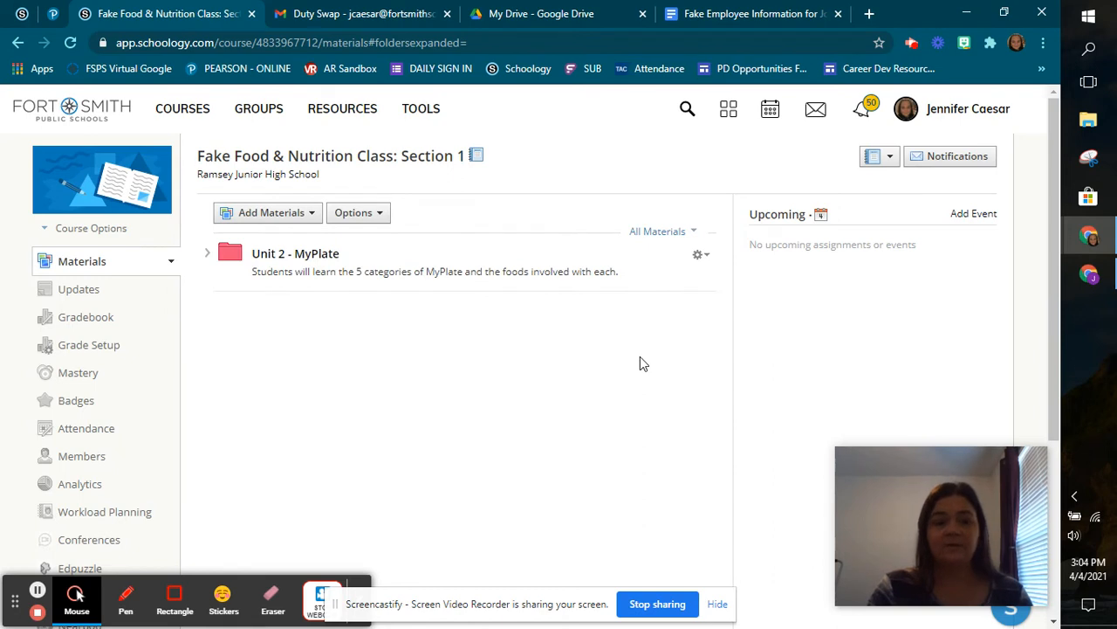
- Unpublish the Unit 2 - MyPlate folder and publish it again
click(709, 260)
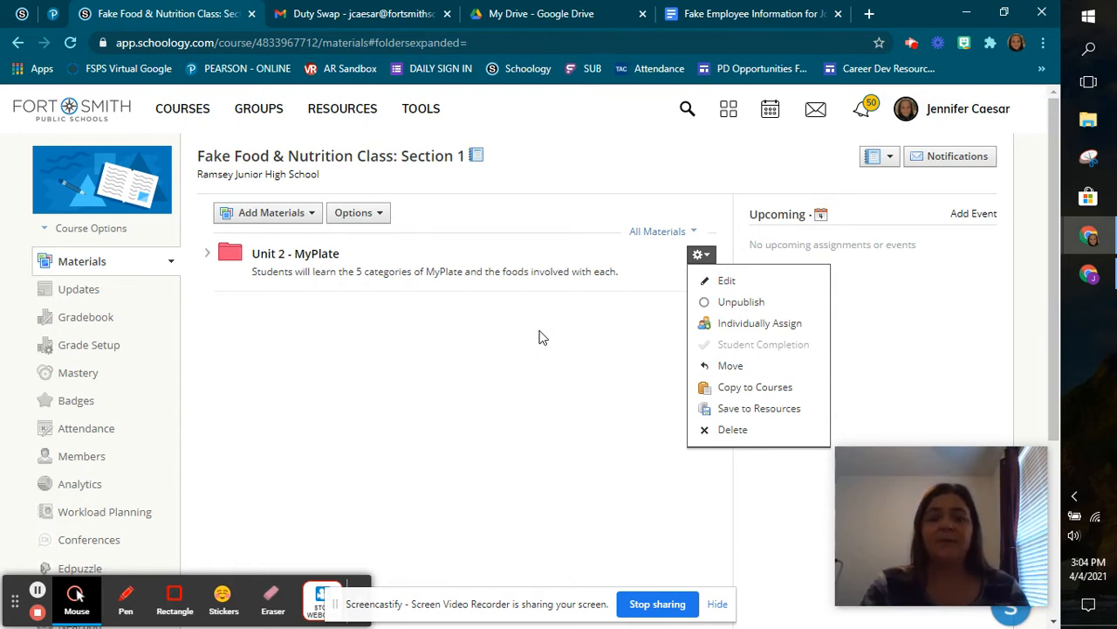
click(741, 302)
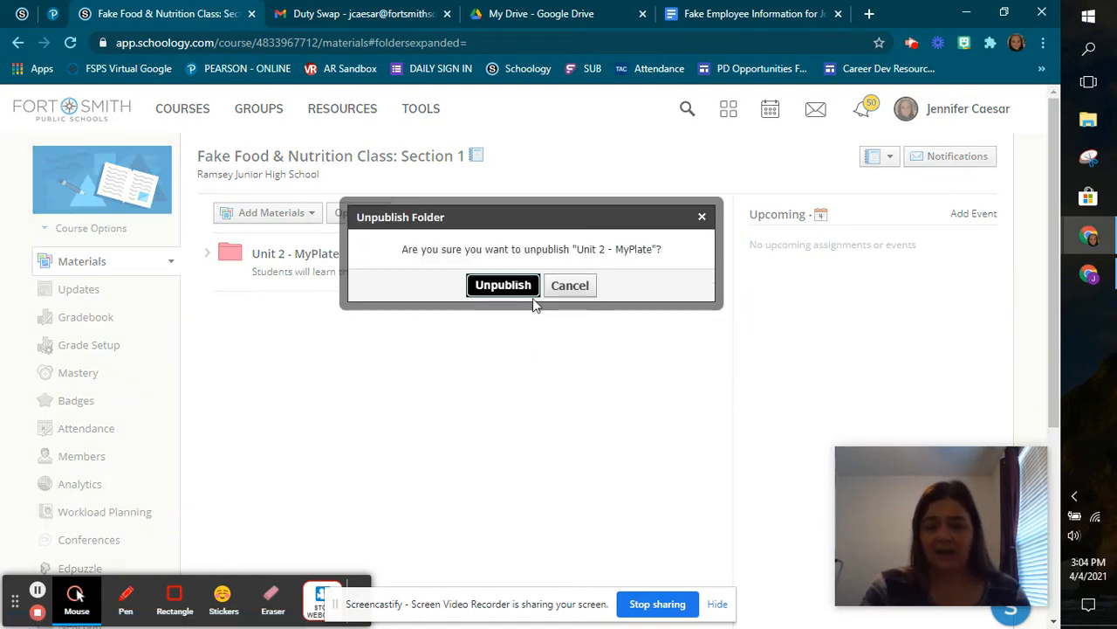
click(504, 292)
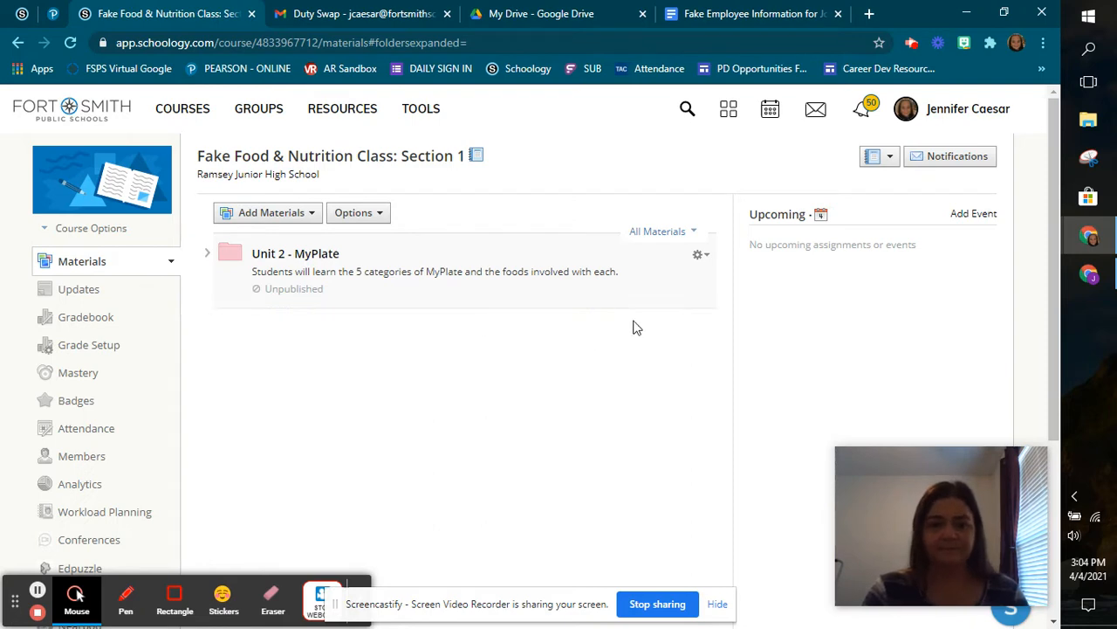
click(710, 259)
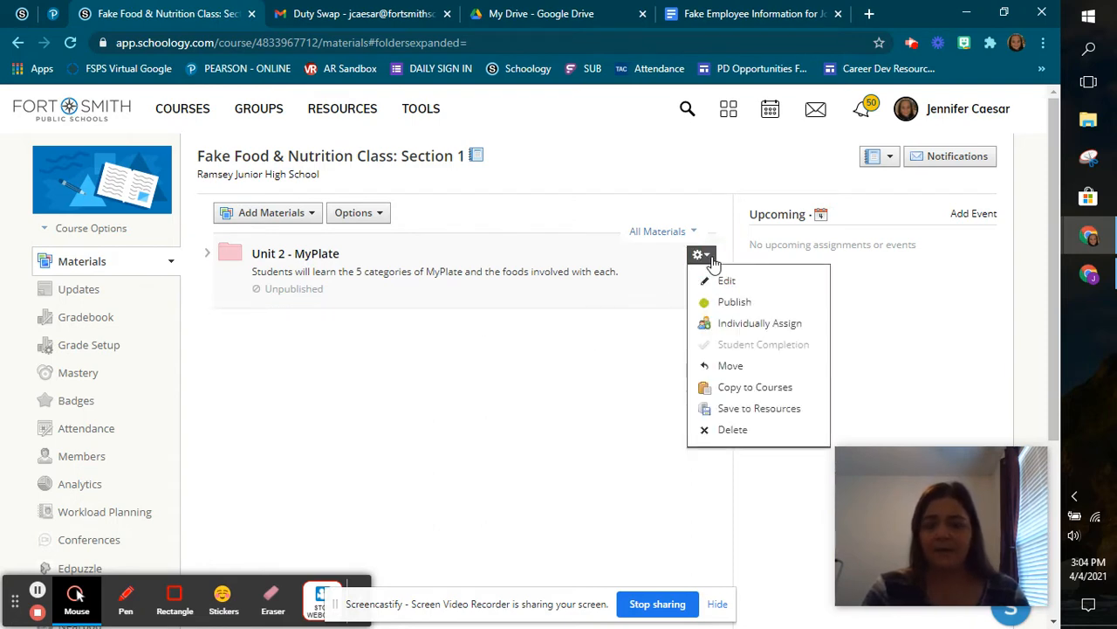
click(728, 301)
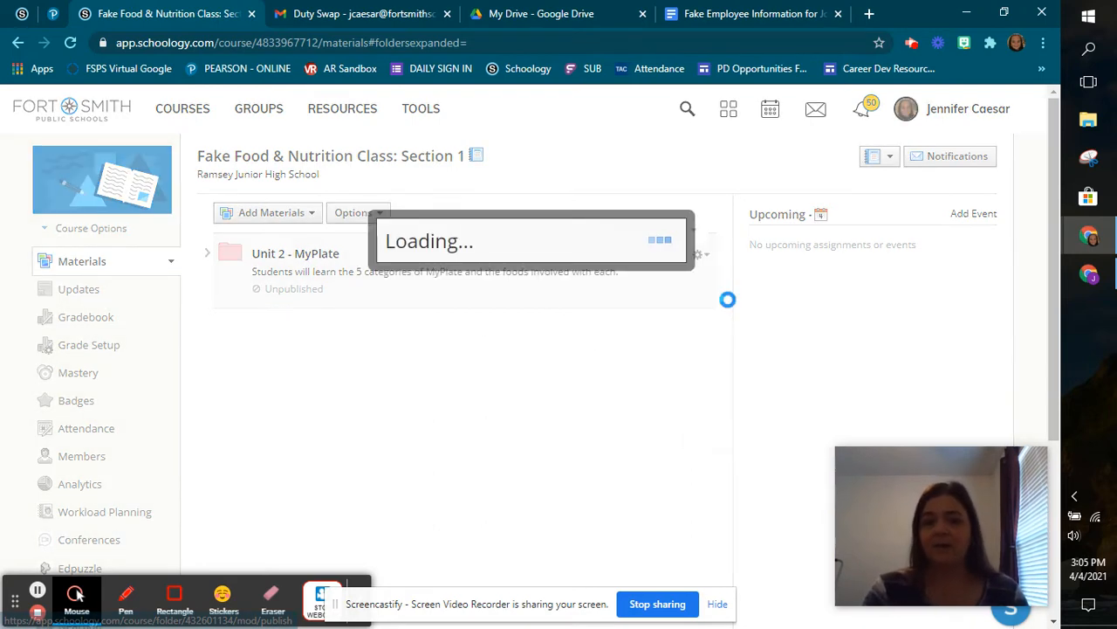
click(498, 289)
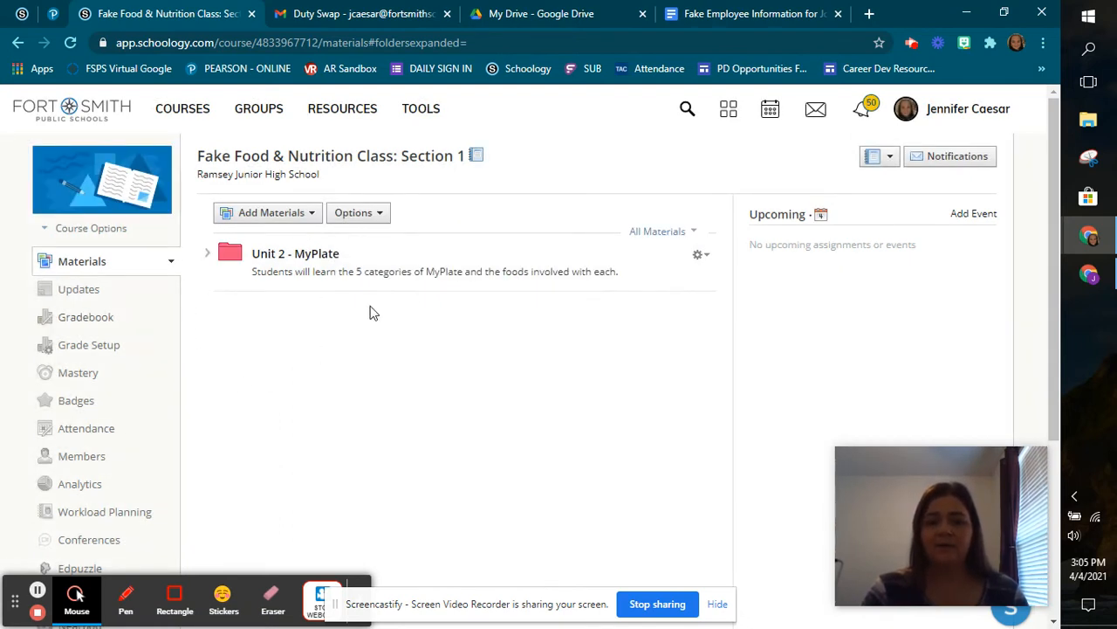
- Review the Unit 2 - MyPlate folder's available actions, including its individual assignment page, and leave them without making changes
click(701, 255)
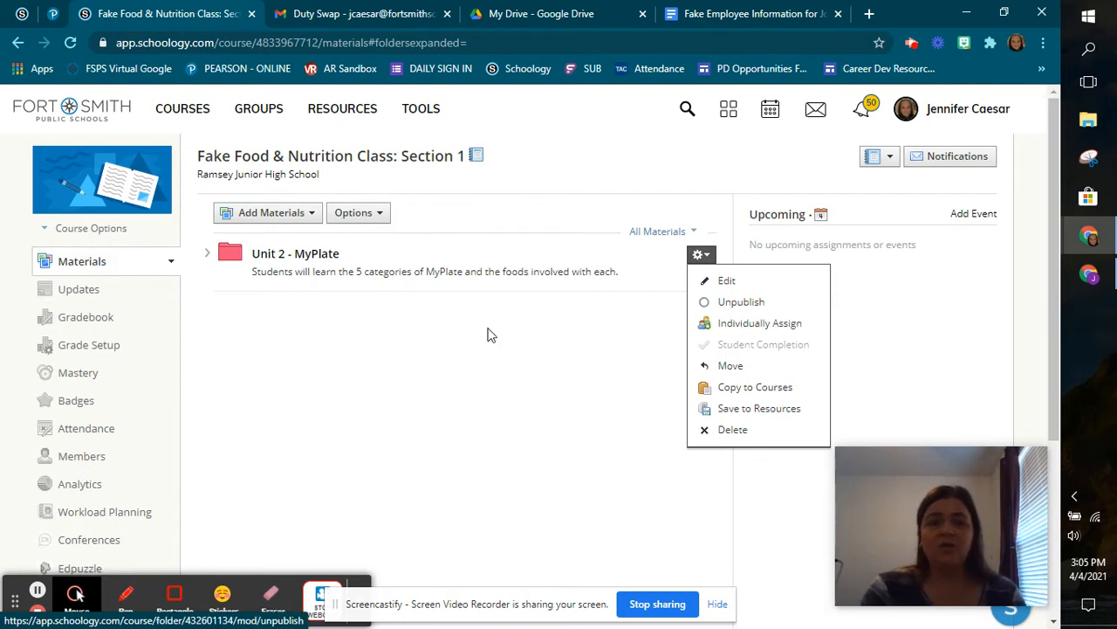
click(456, 334)
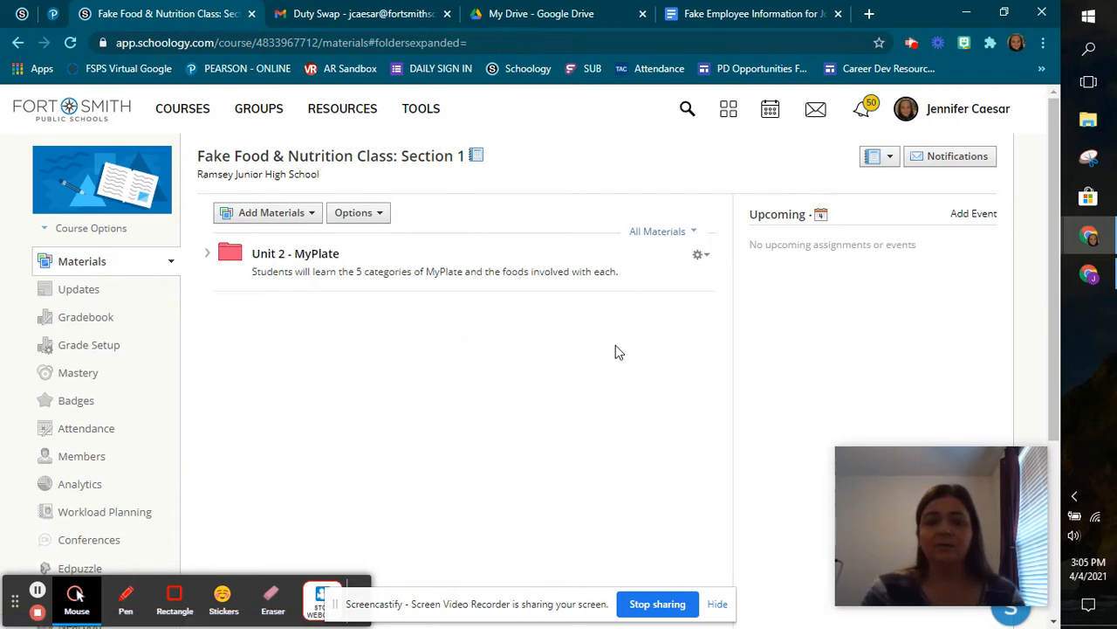
click(706, 255)
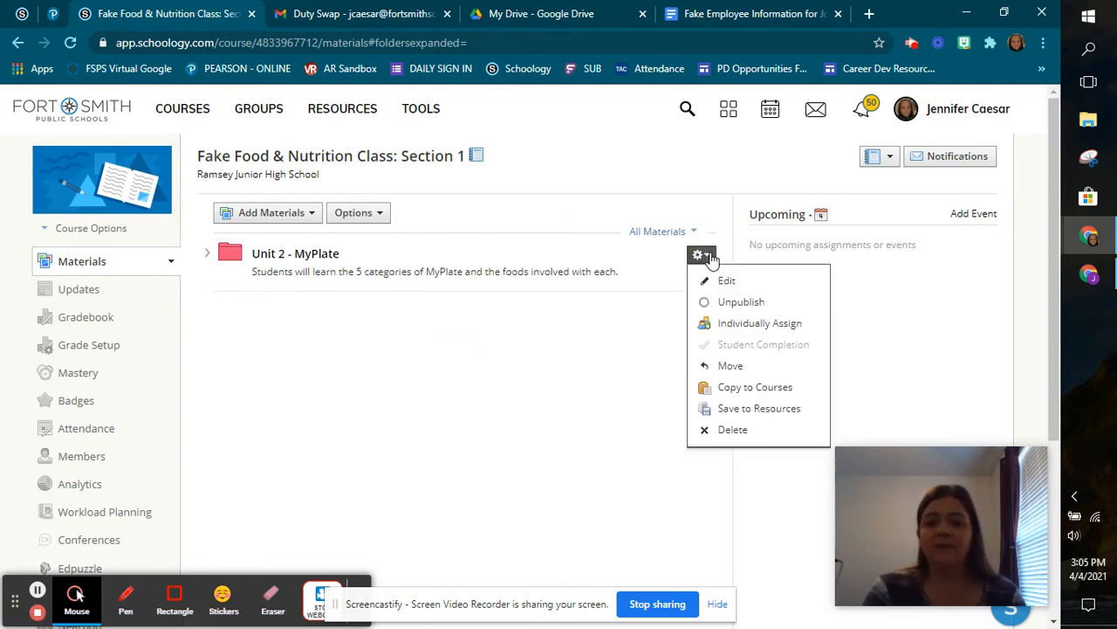
click(731, 327)
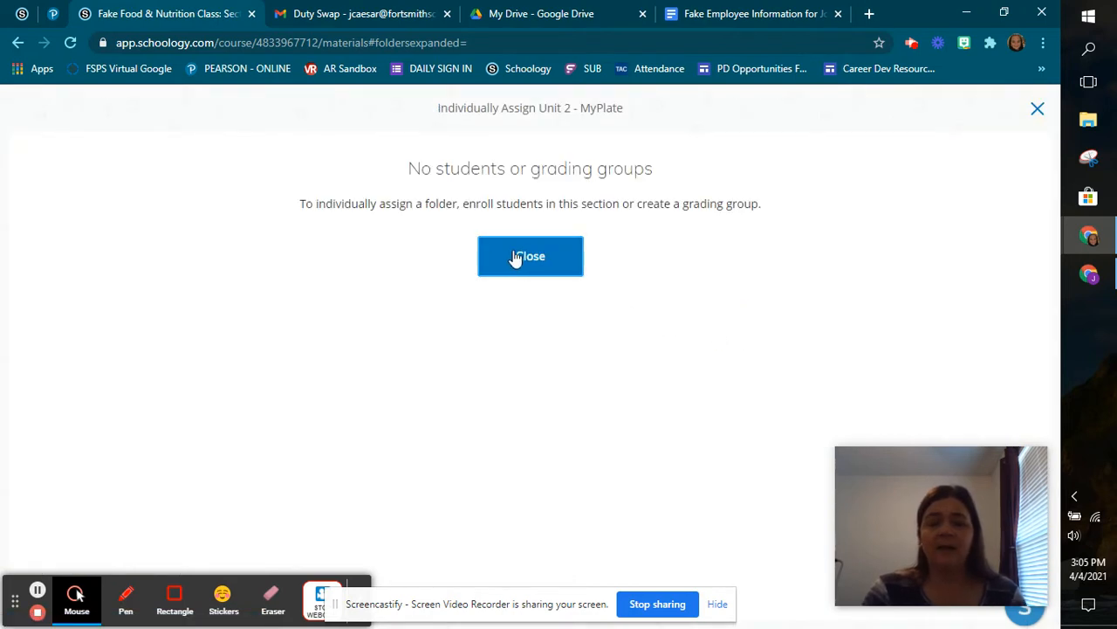
click(521, 261)
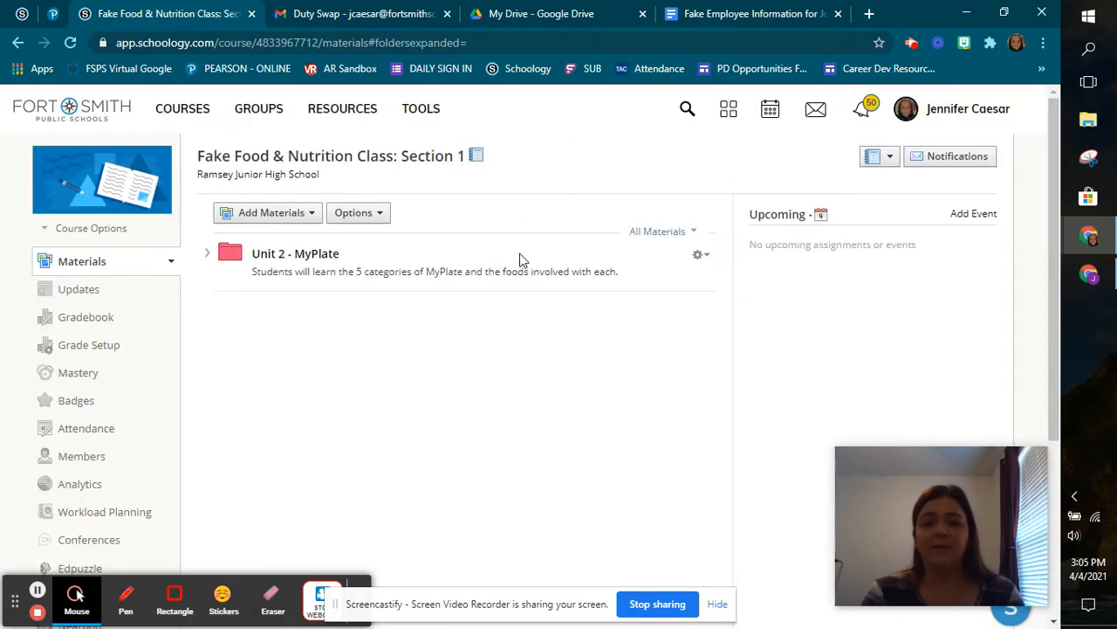
click(706, 258)
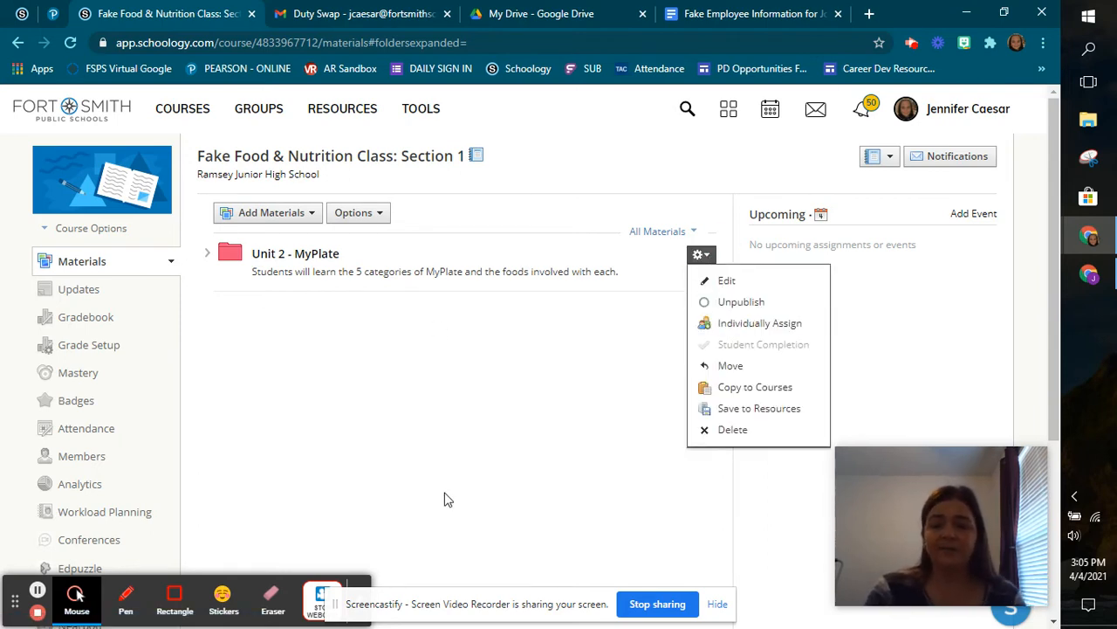
click(606, 371)
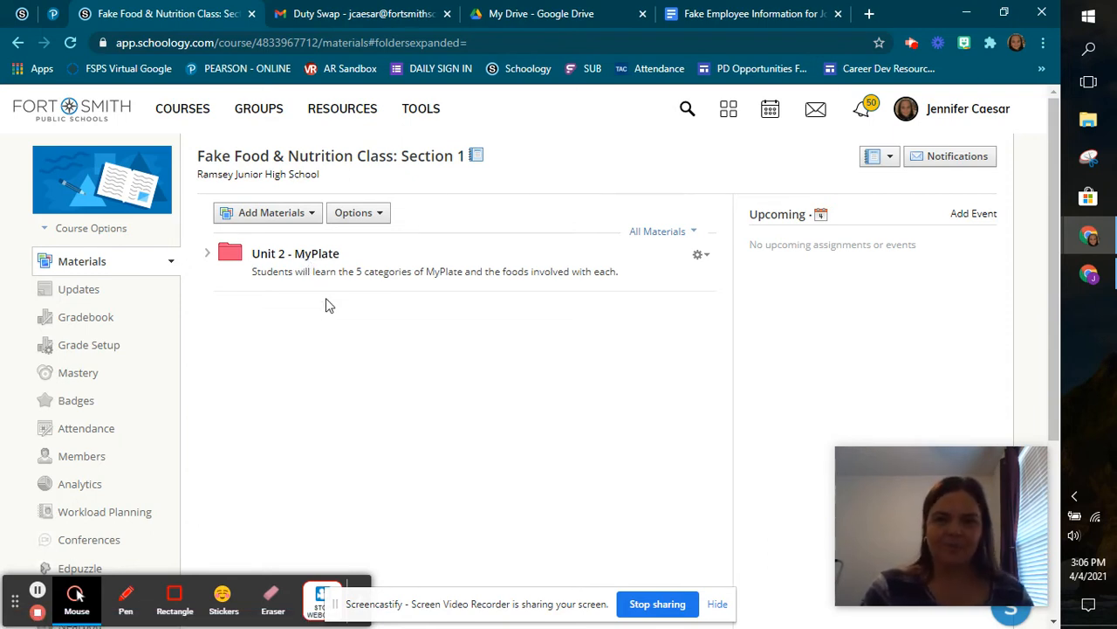
- Review the possible move destinations for the Unit 2 - MyPlate folder, cancel the move, and look over the folder's remaining actions
click(701, 256)
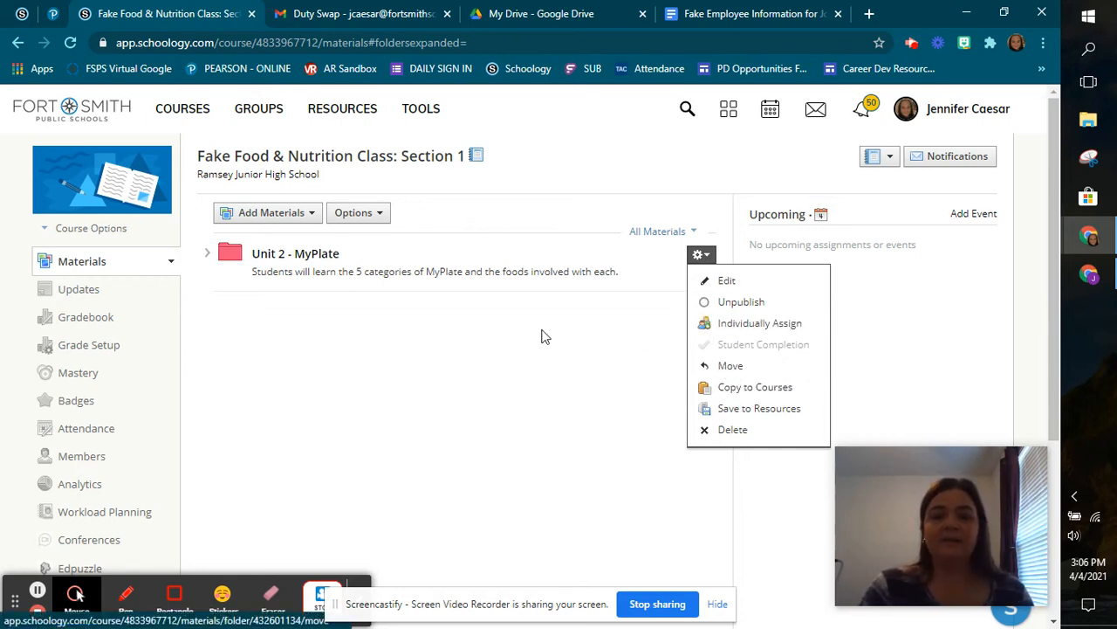
click(739, 371)
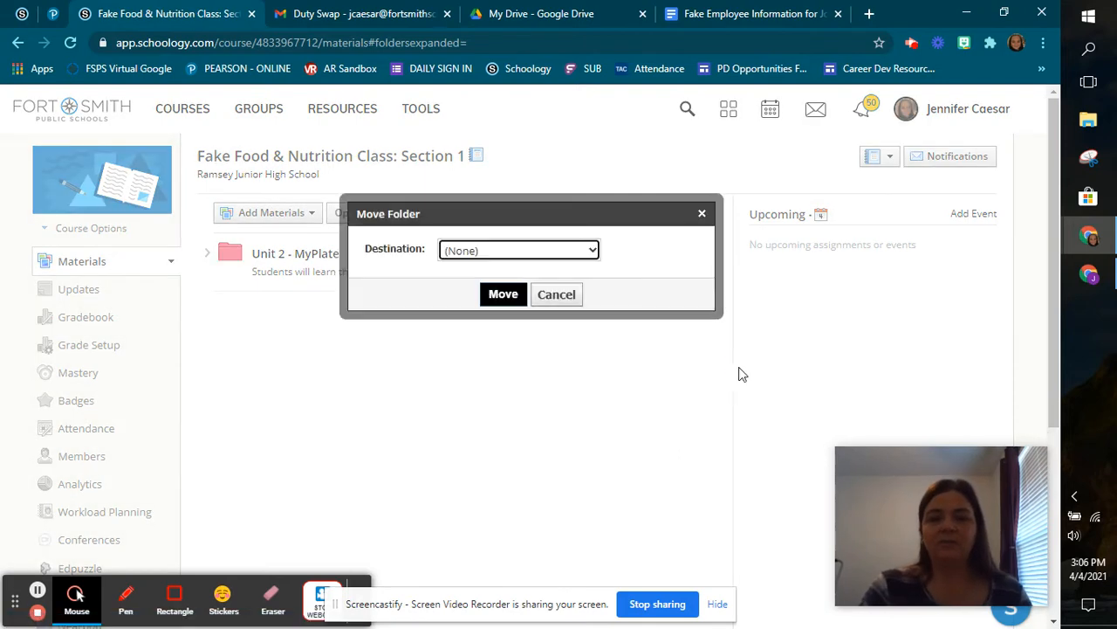
click(583, 251)
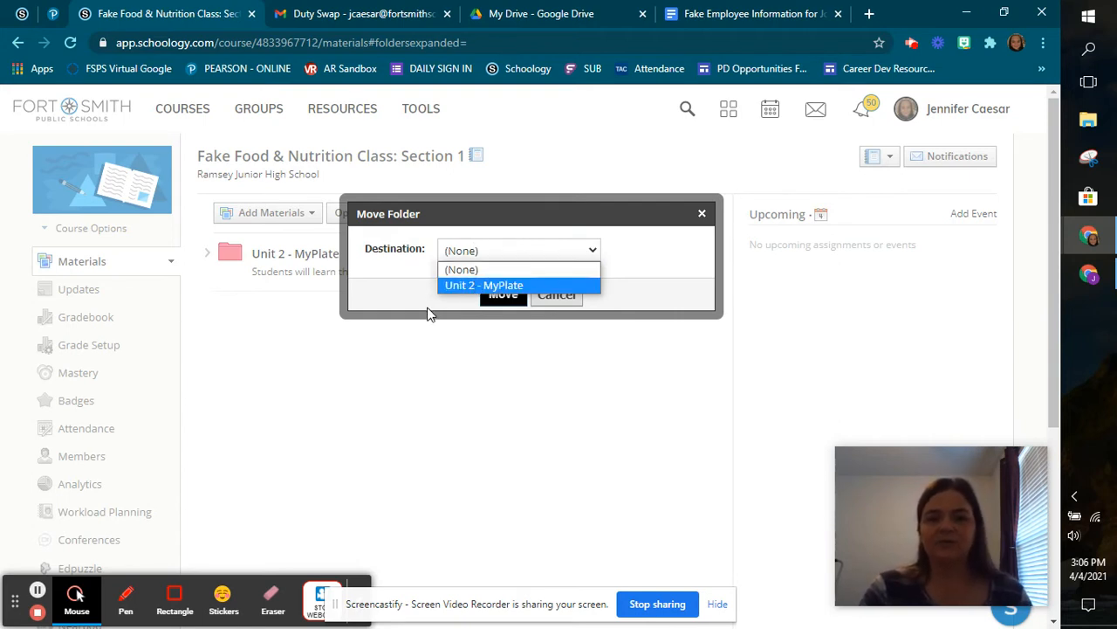
click(478, 362)
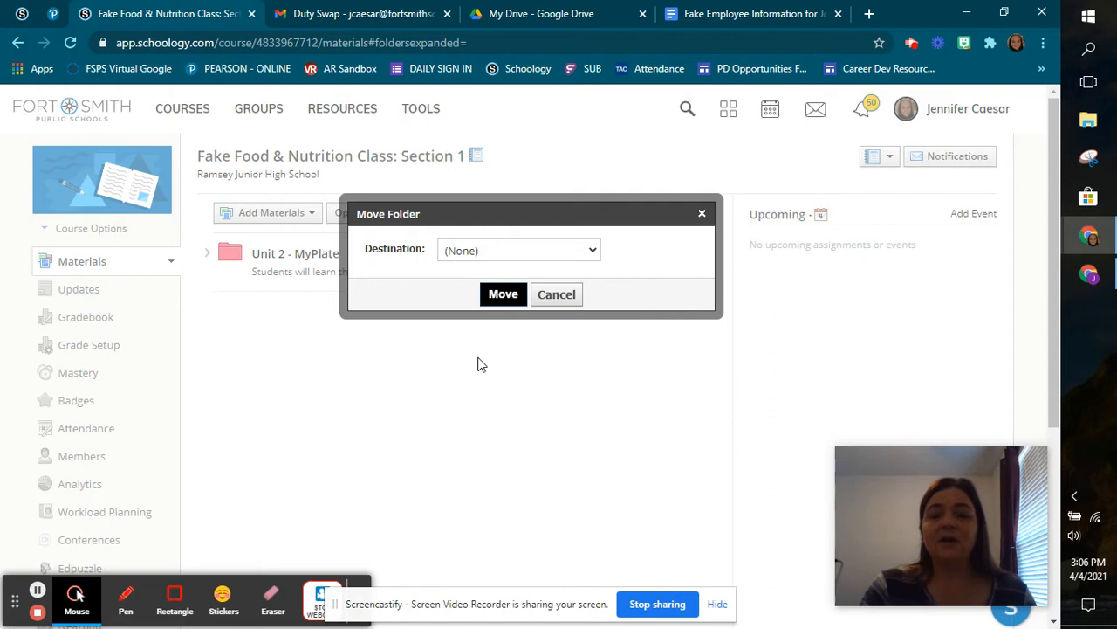
click(592, 253)
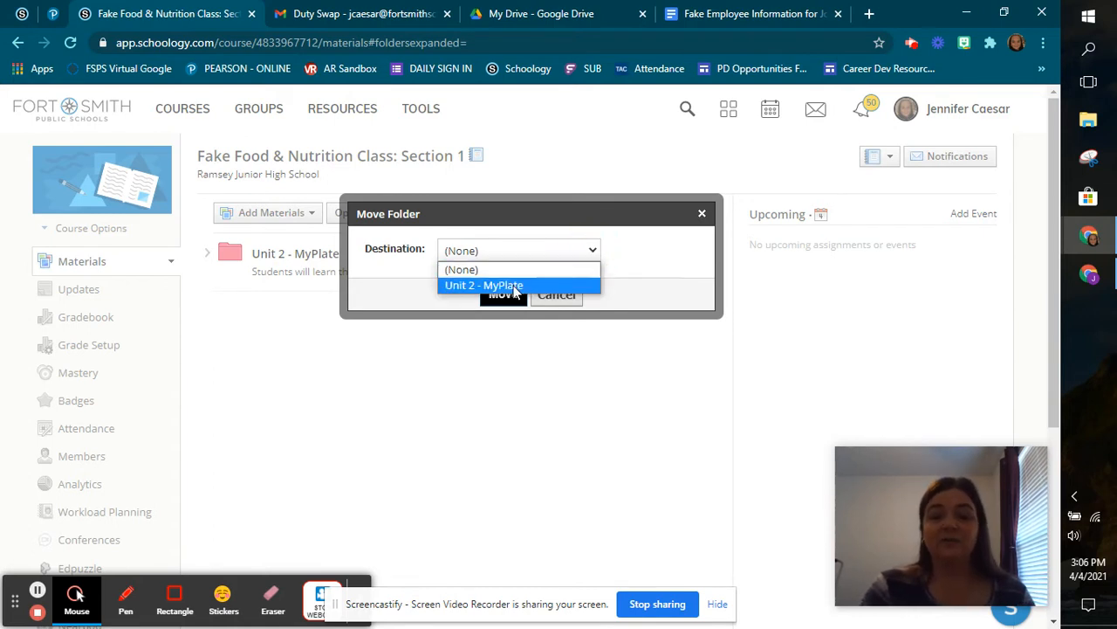
click(404, 330)
click(548, 295)
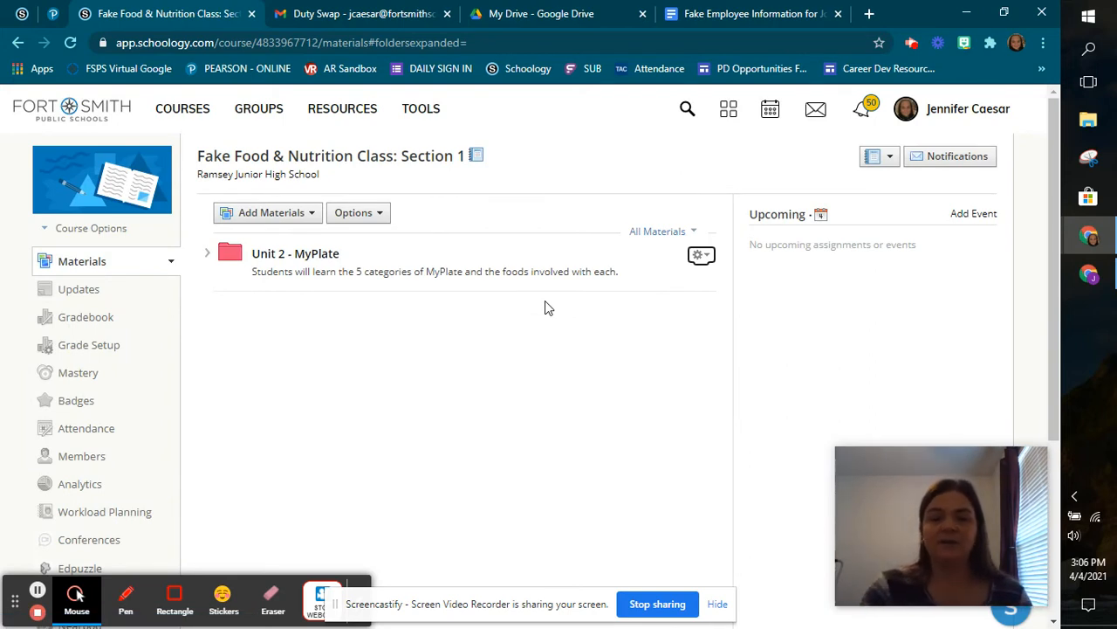
click(704, 255)
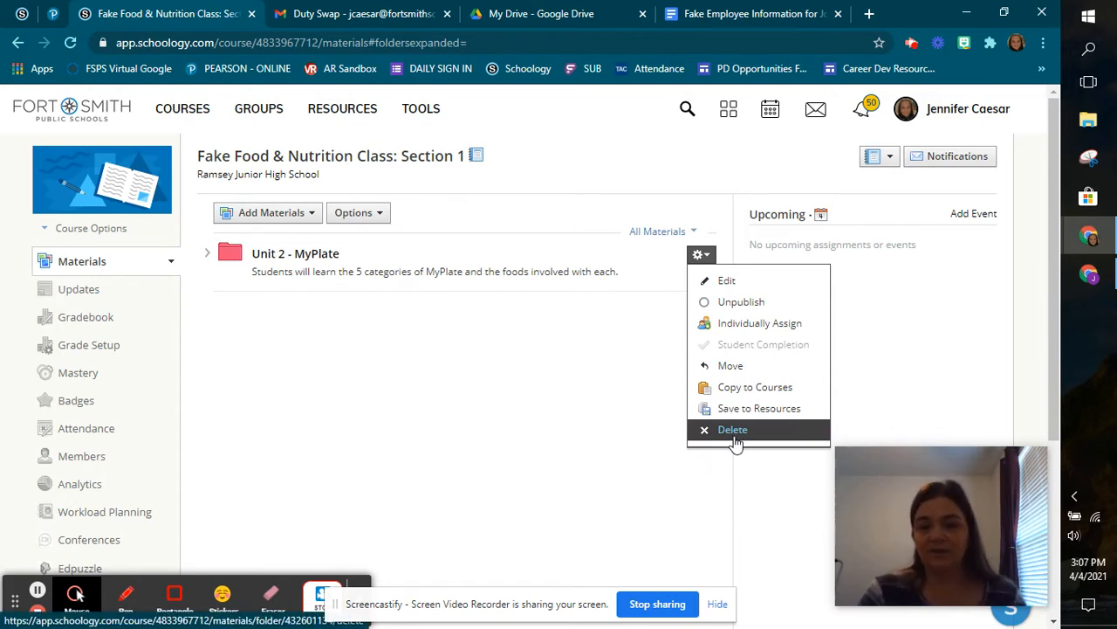
click(412, 387)
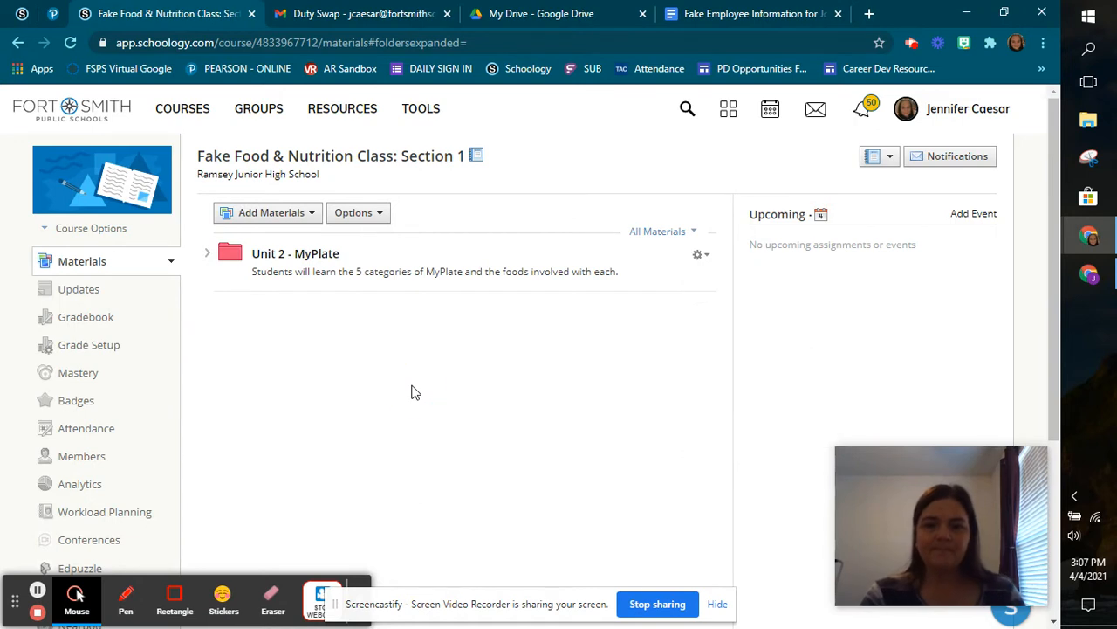
- Start a new assignment named "Paper Plate MyPlate" inside the Unit 2 - MyPlate folder
click(297, 257)
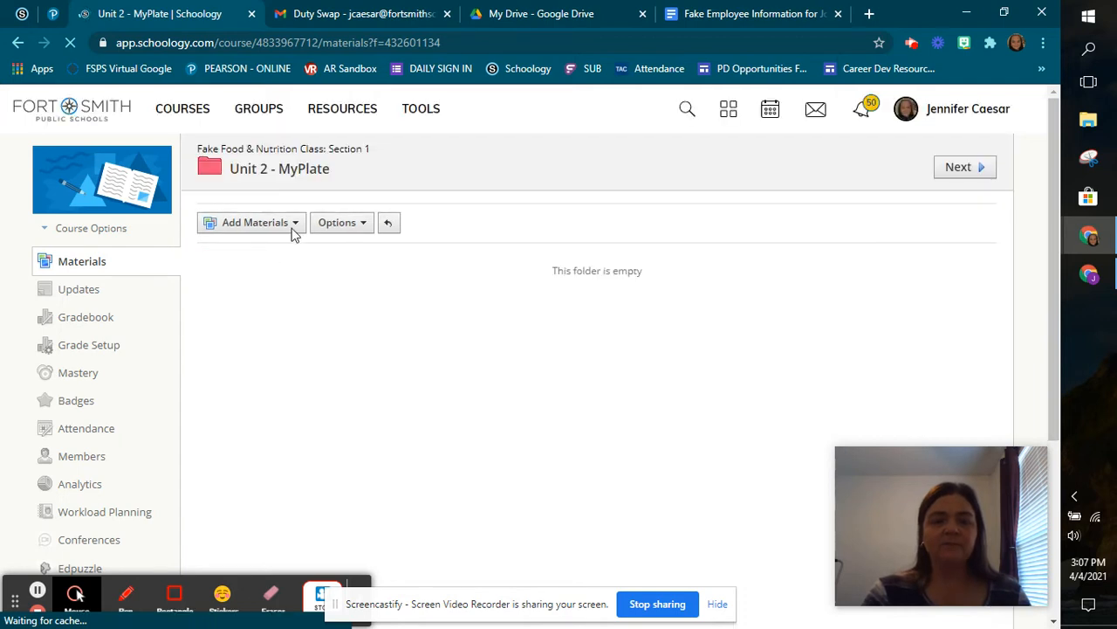
click(292, 229)
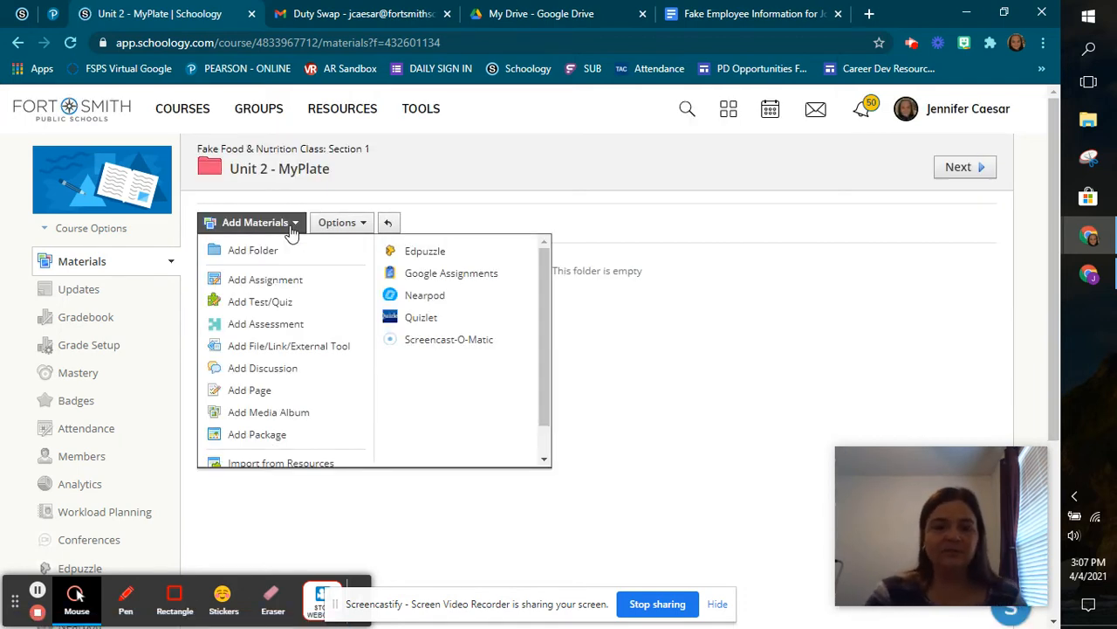
click(270, 289)
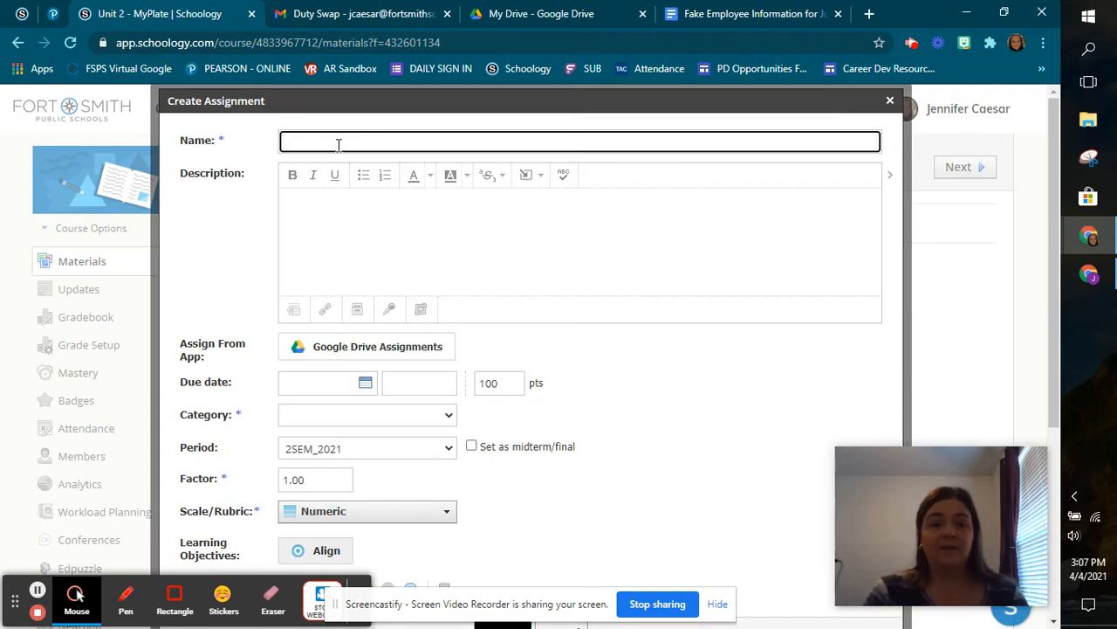
click(339, 145)
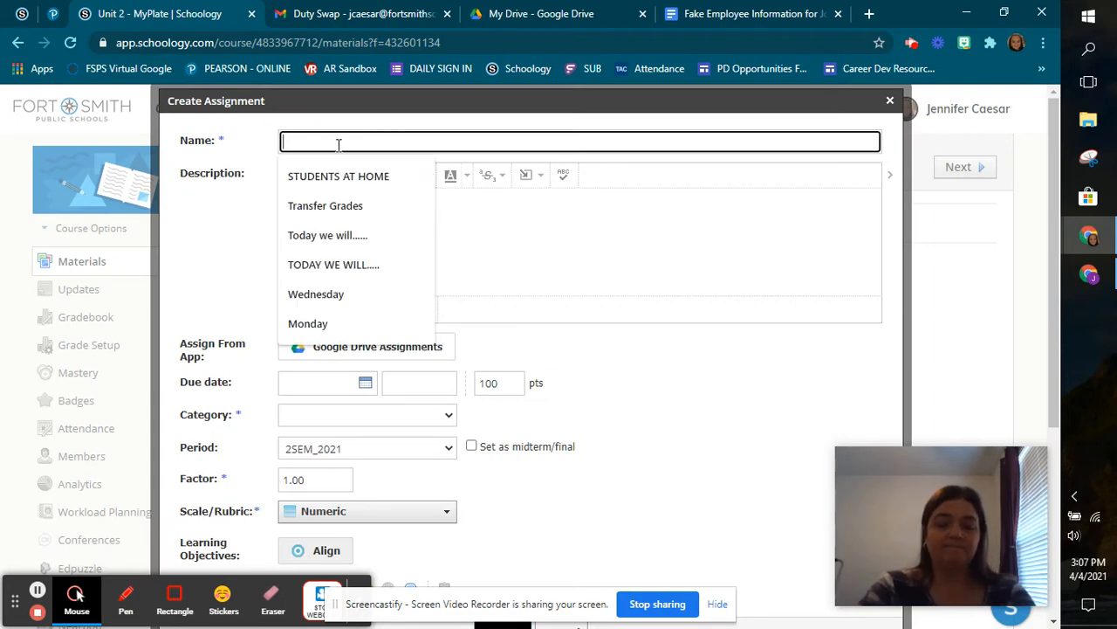
text(Paper P)
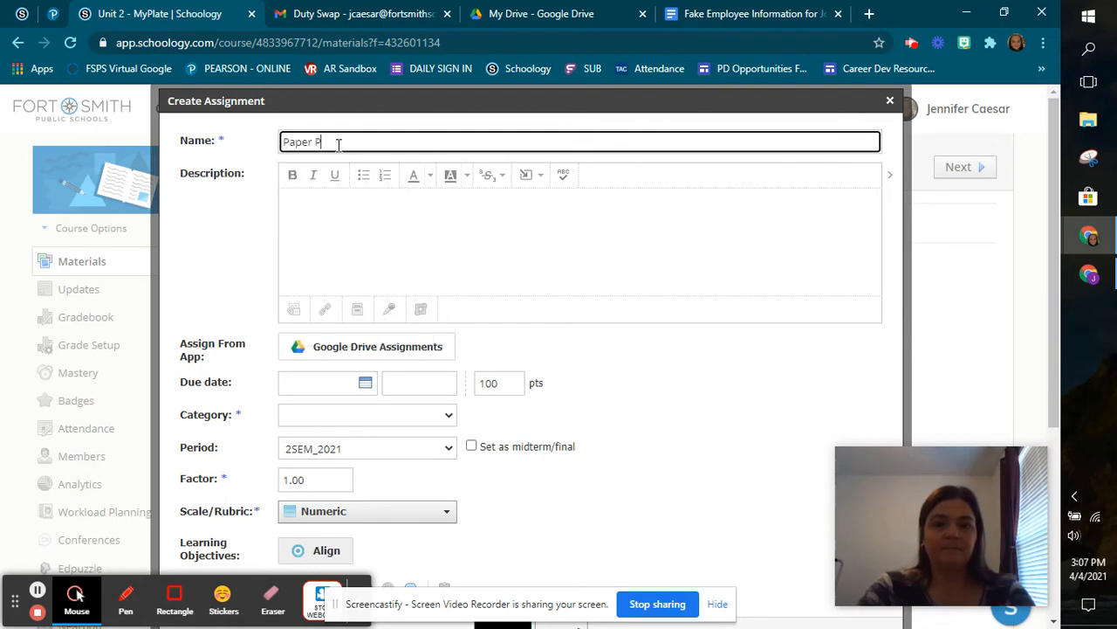
text(late)
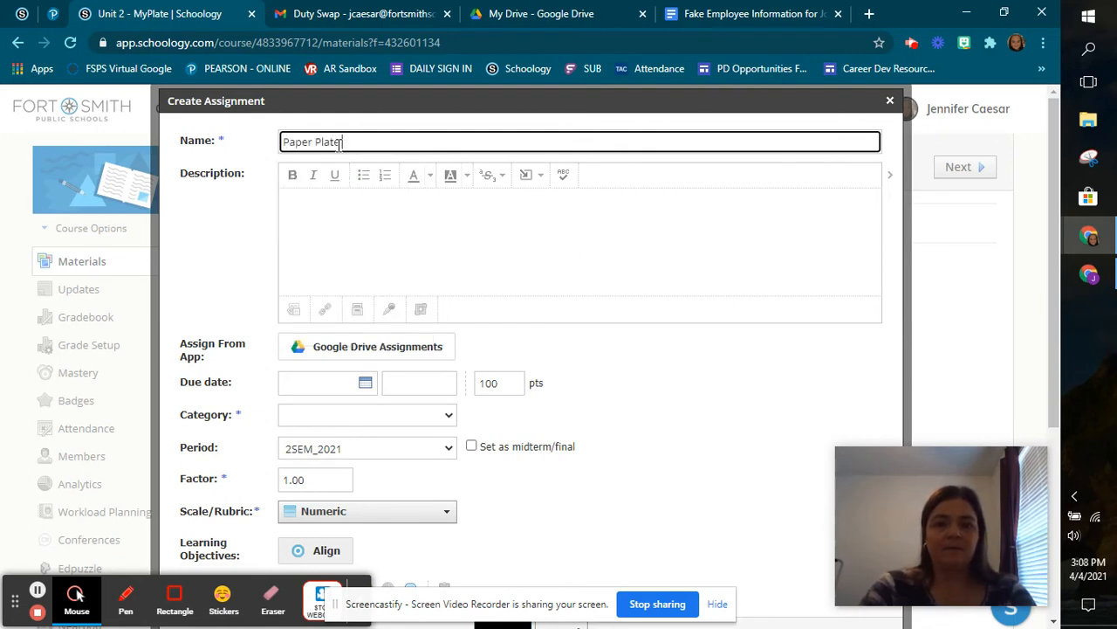
text( MyPlate)
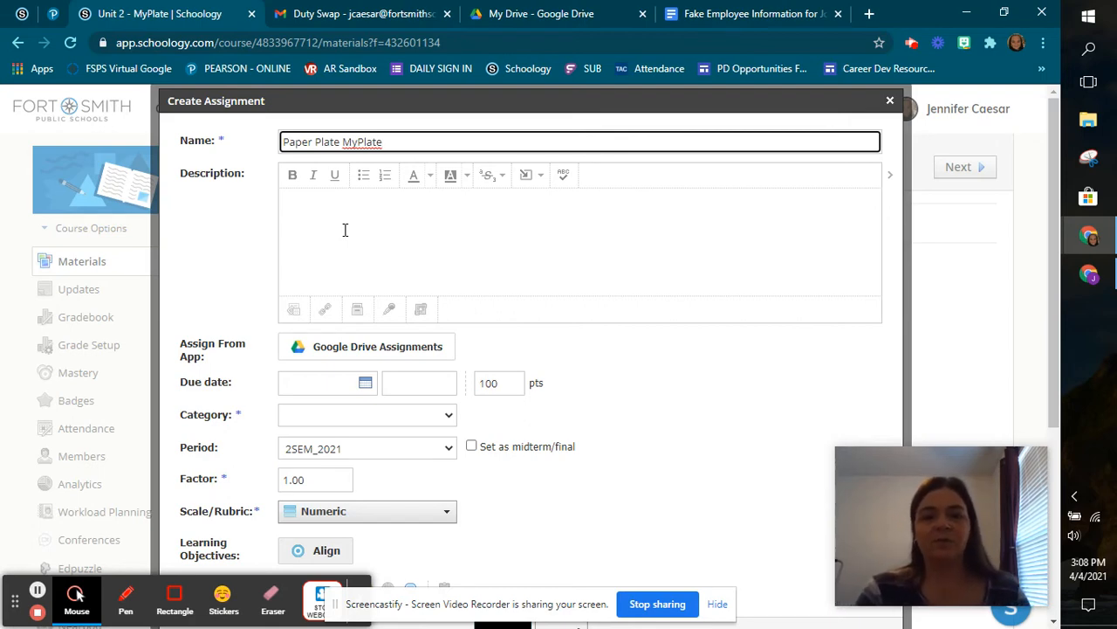
- Begin the assignment description with "Draw the 5 Food Categories on the plate provided by the teacher."
click(324, 225)
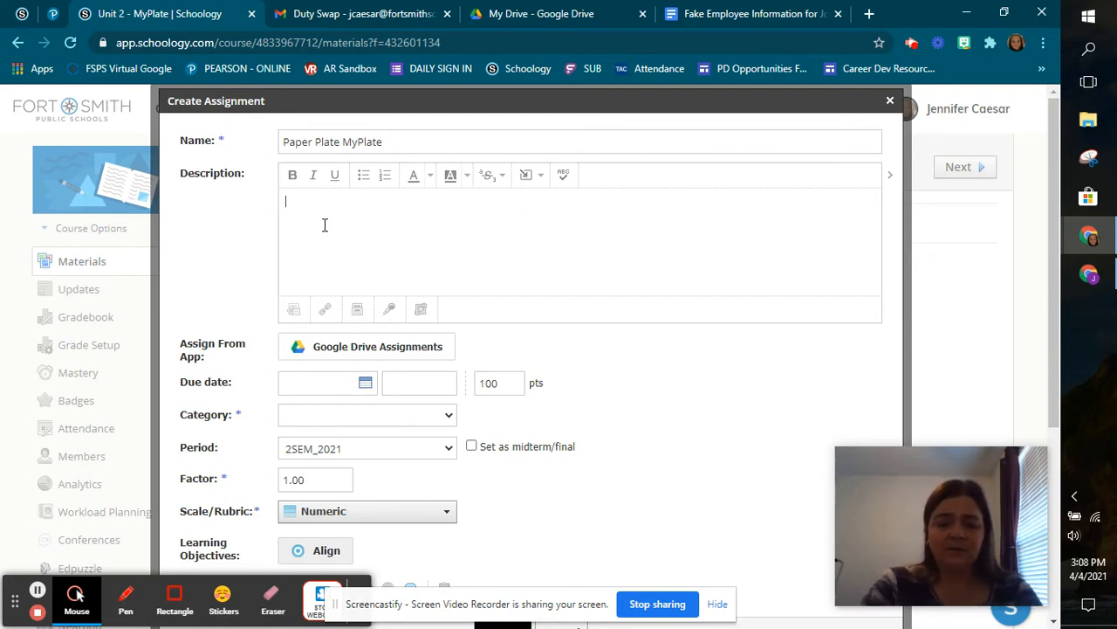
text(Draw the 5 )
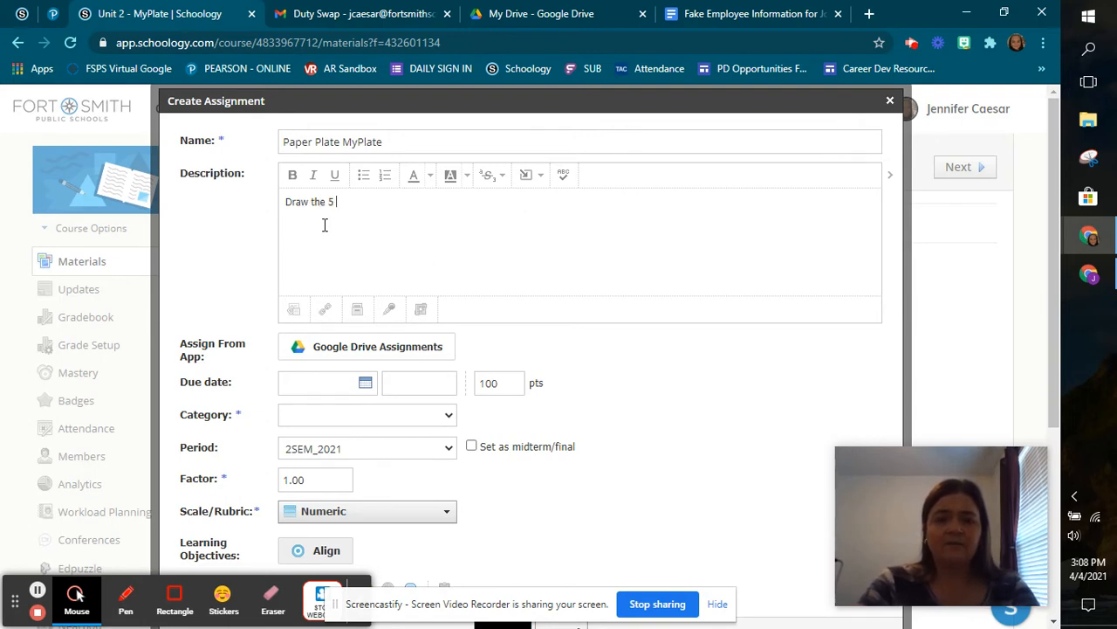
text(Food Catego)
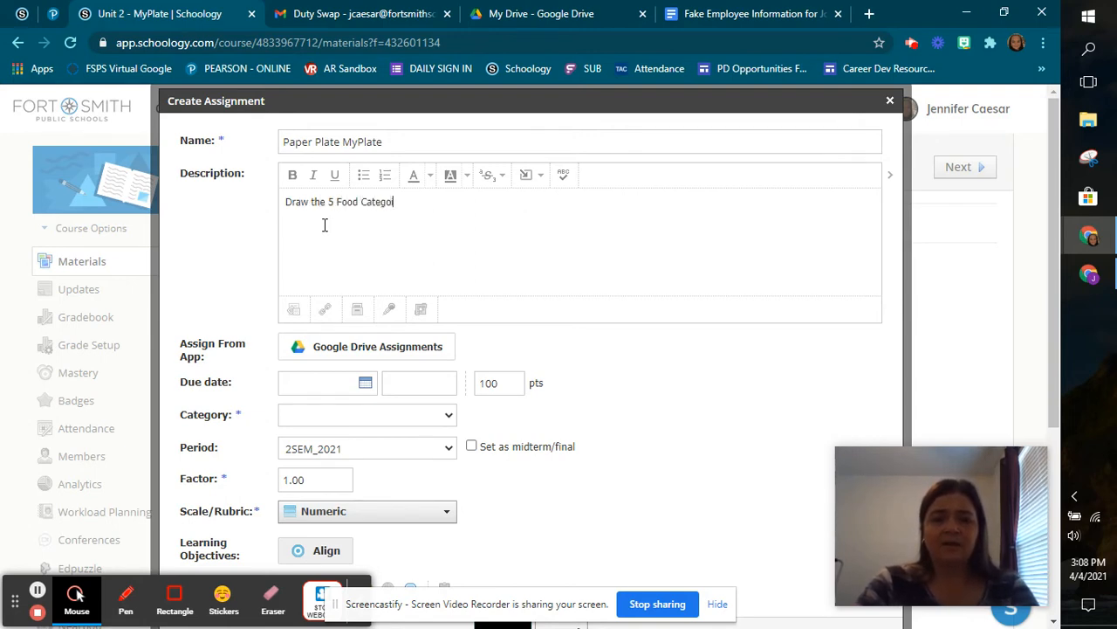
text(ries on the pl)
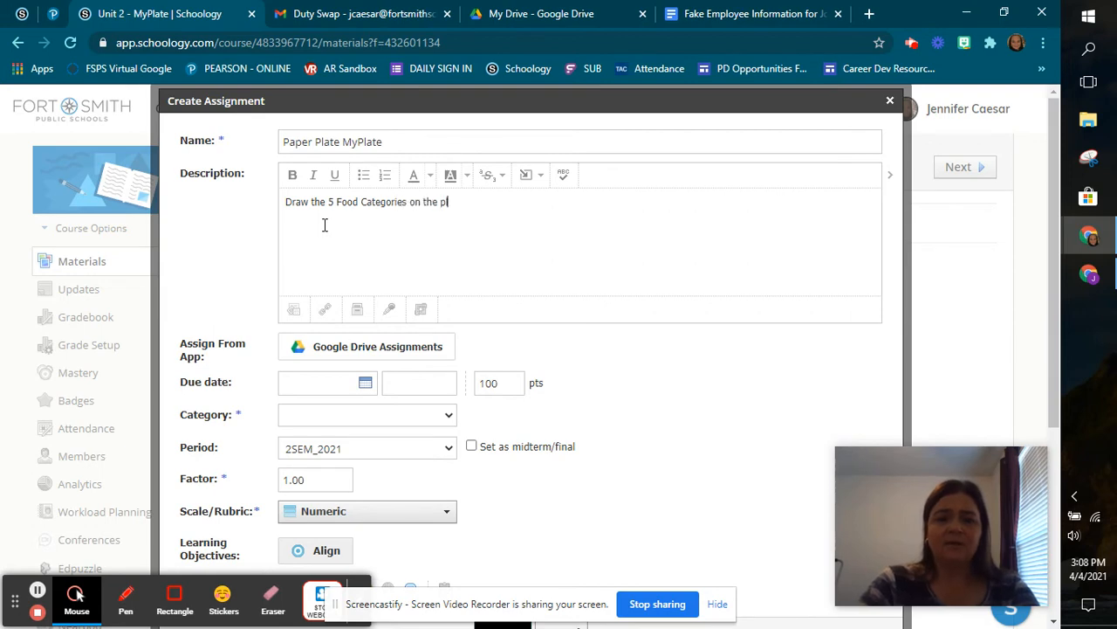
text(ate)
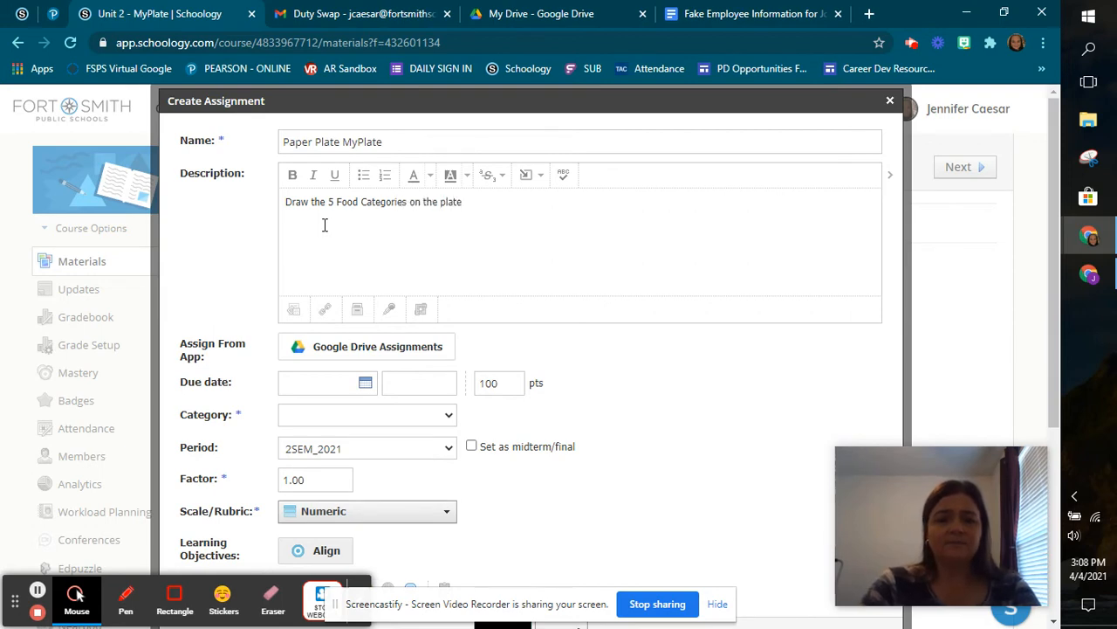
text( provided by)
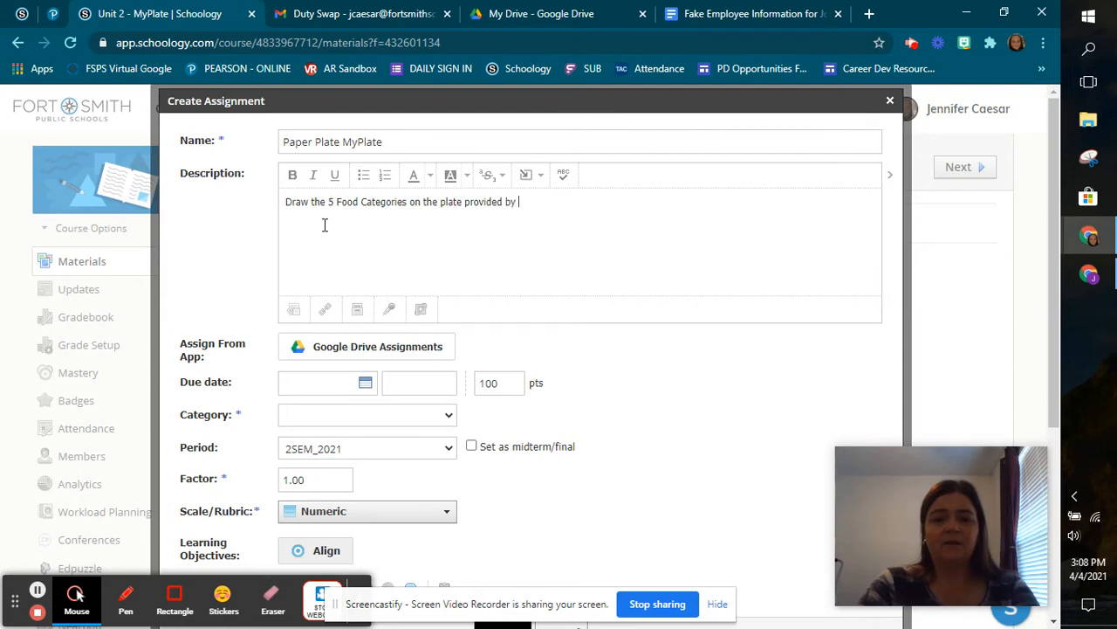
text( the teacher.)
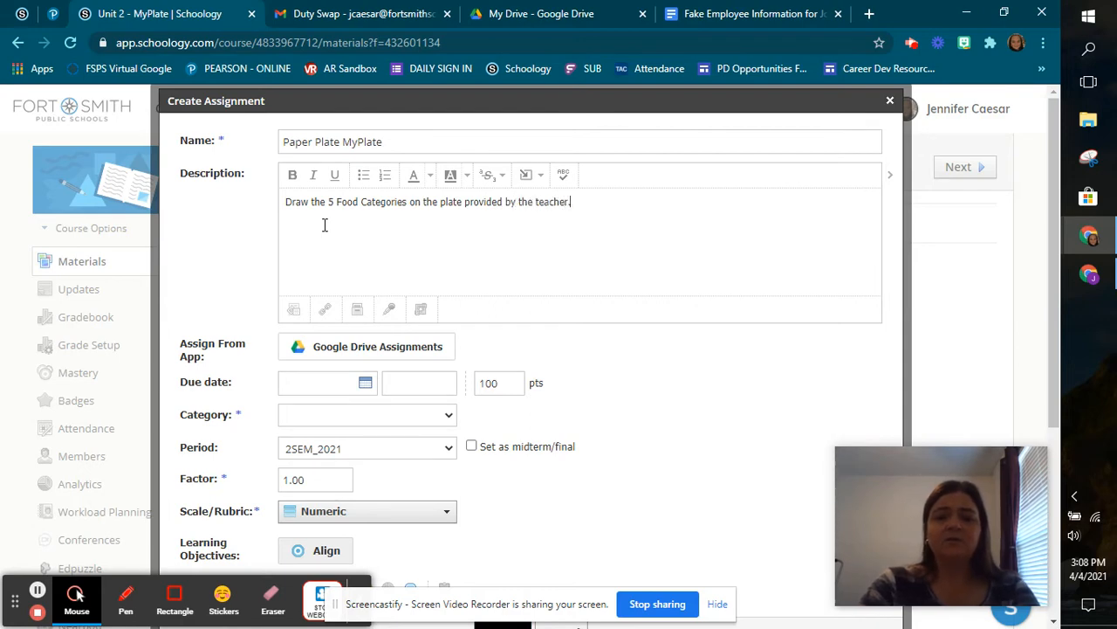
- Add three description lines: "Must draw 2 pictures in each category.", "Category must be labeled (as shown on the white board)" and "Must use color!"
key(Return)
text(Must)
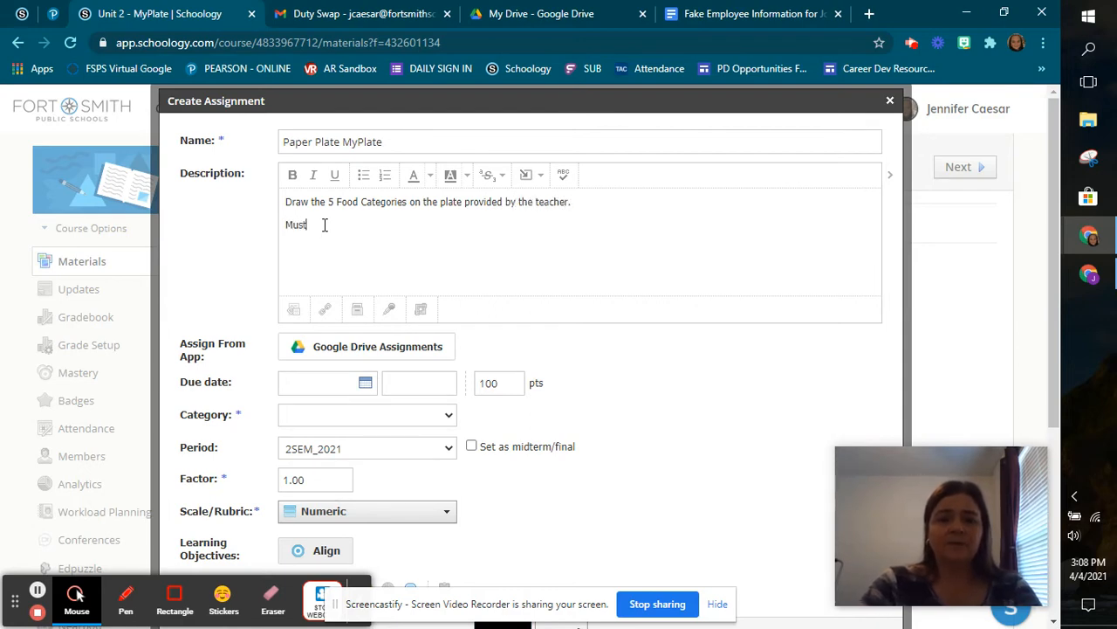
text( draw 2 pictures in each)
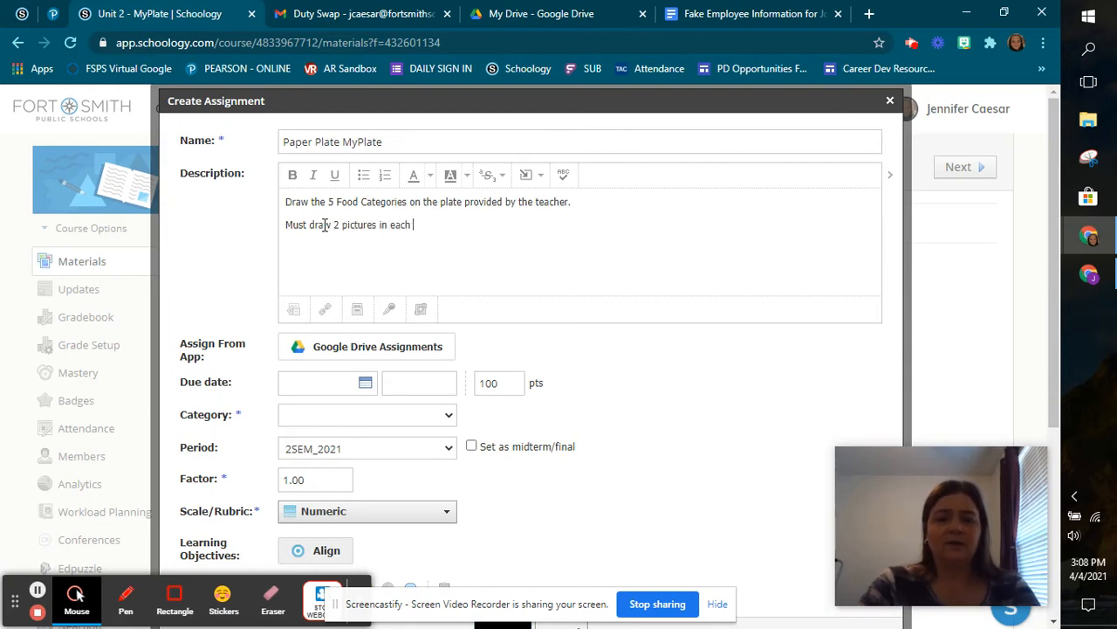
text(category. Category m)
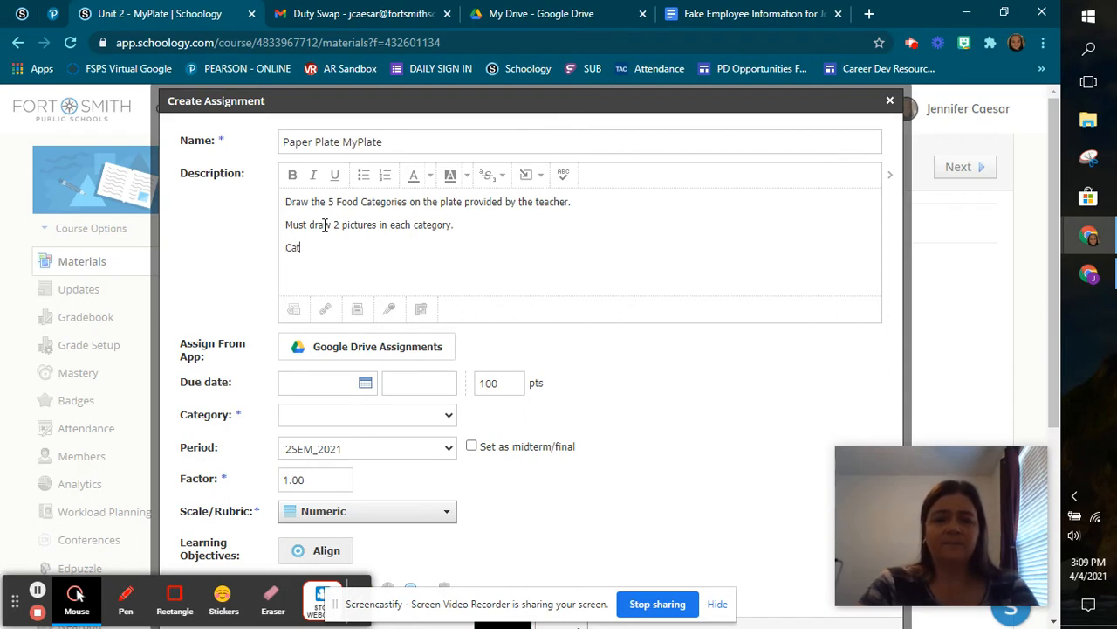
text(ust )
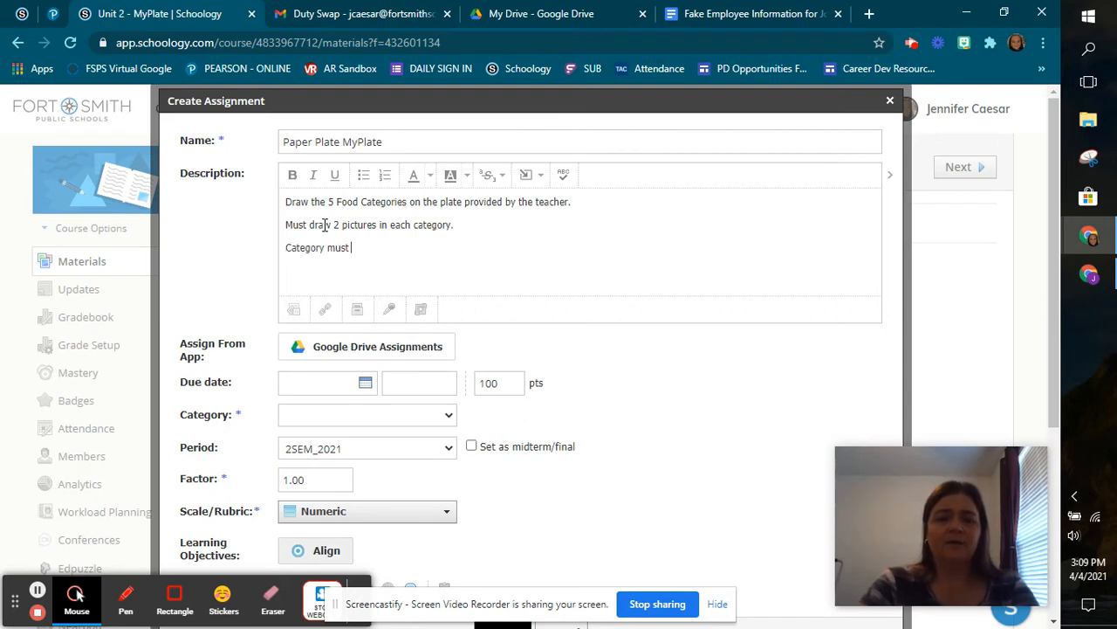
text(be labeled (as s)
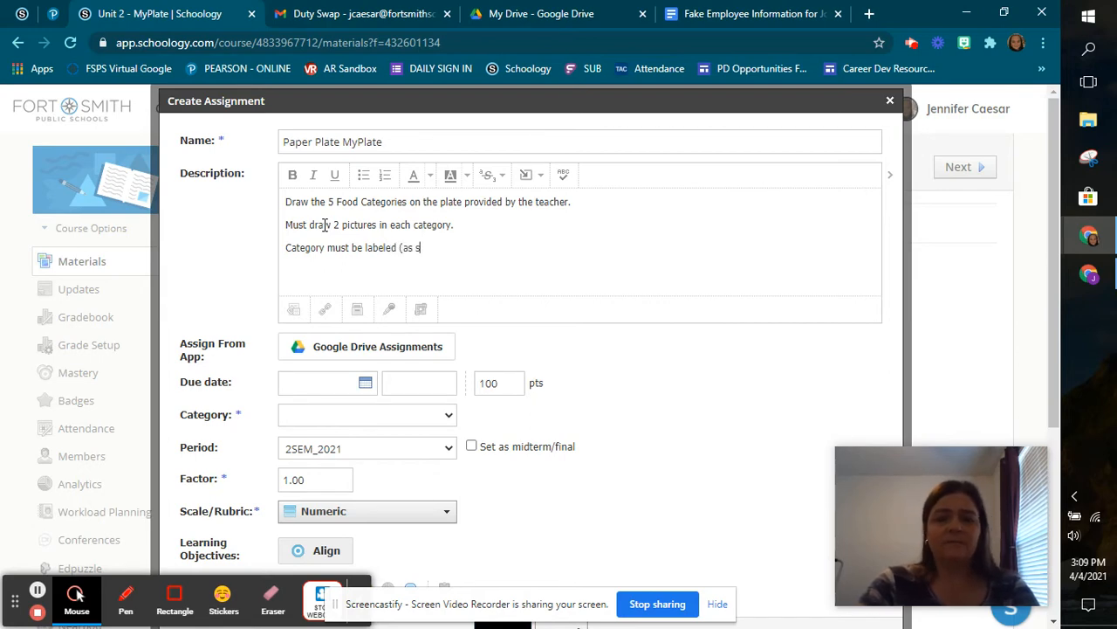
text(hown on the white board) )
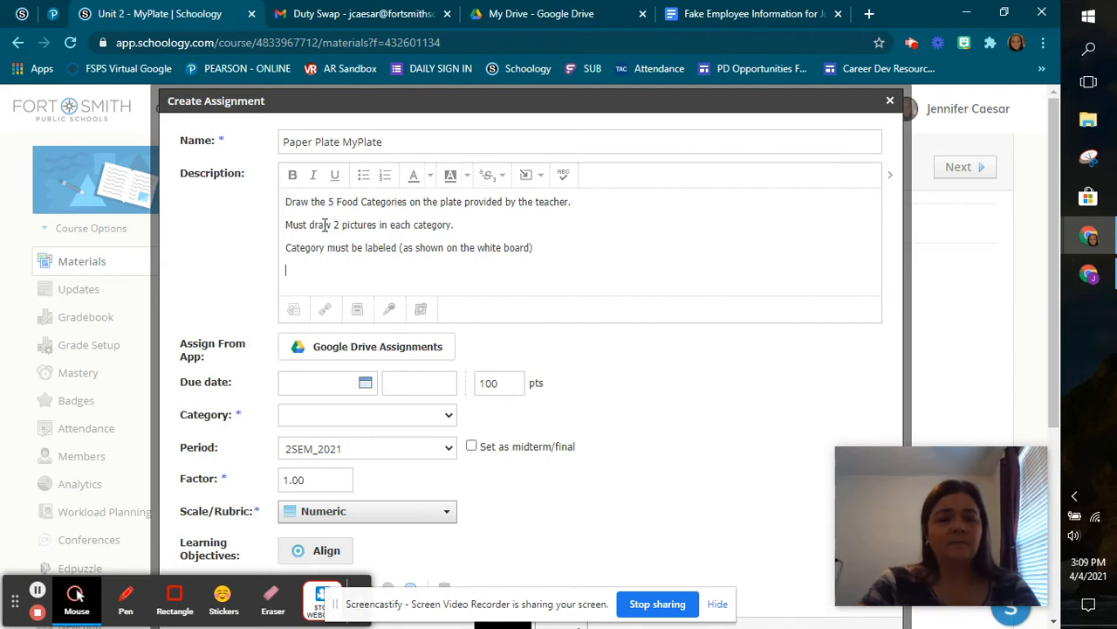
text(Mus use color!)
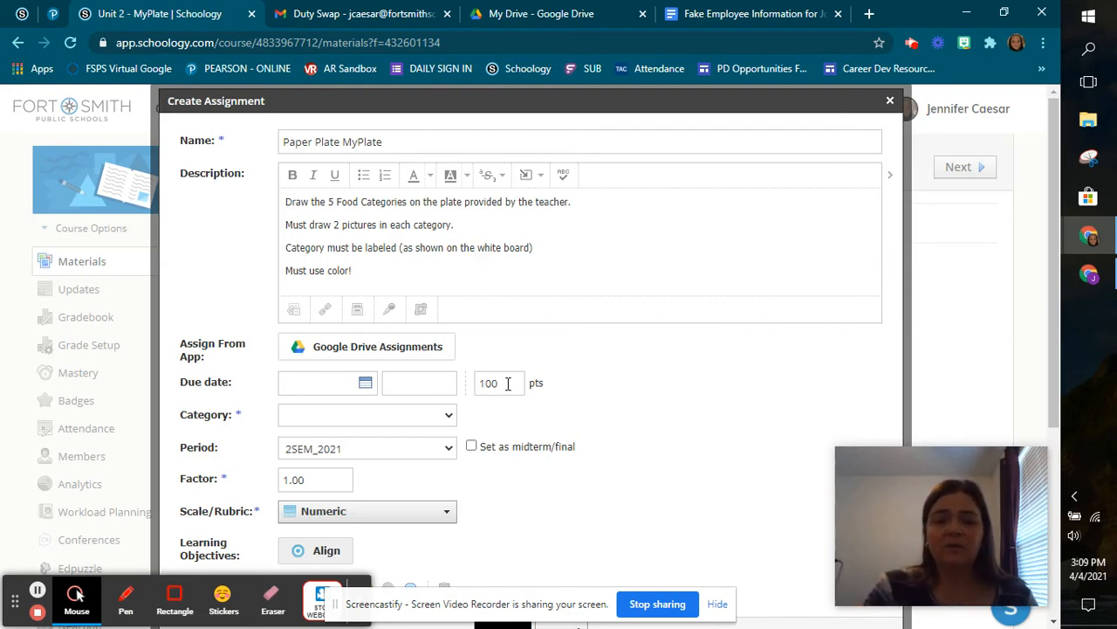
- Set the Paper Plate MyPlate assignment's point value to 25
drag(507, 383, 472, 387)
text(25)
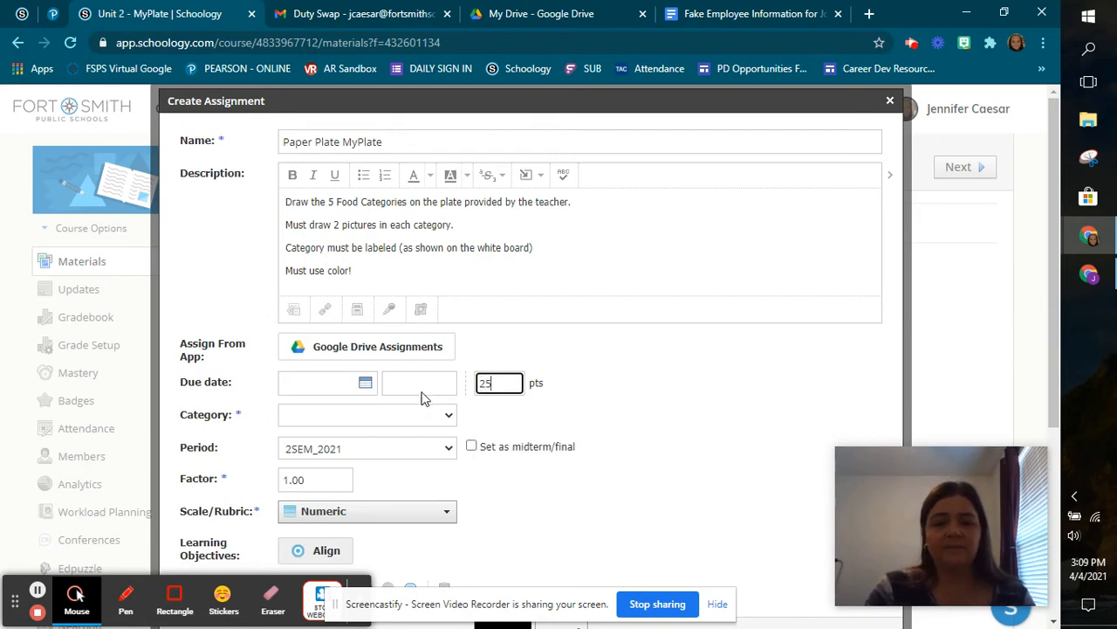
click(414, 427)
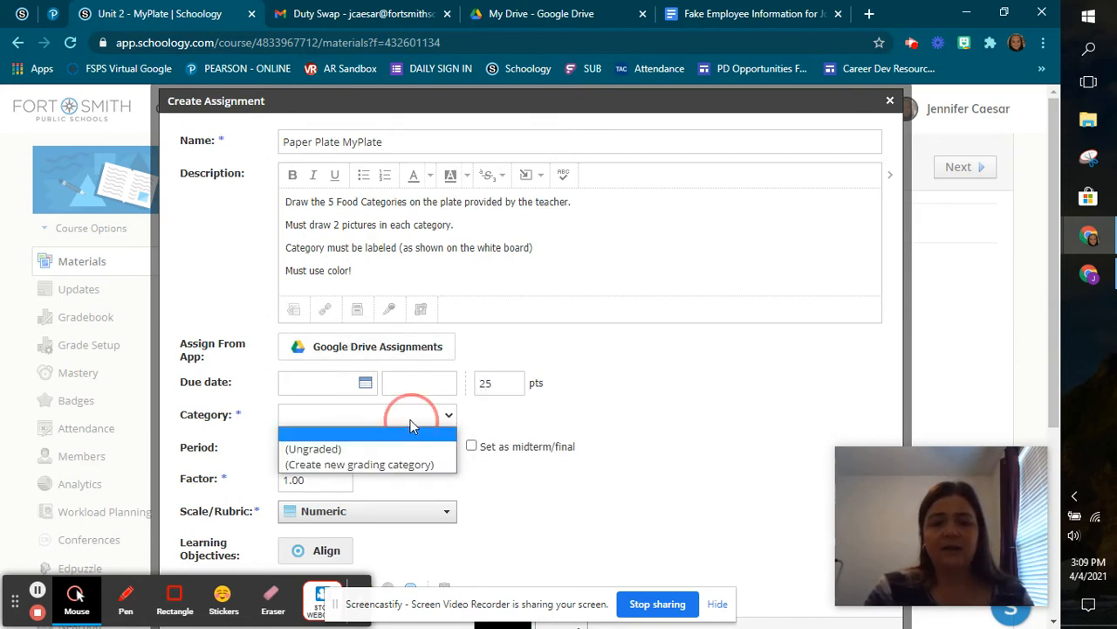
click(339, 465)
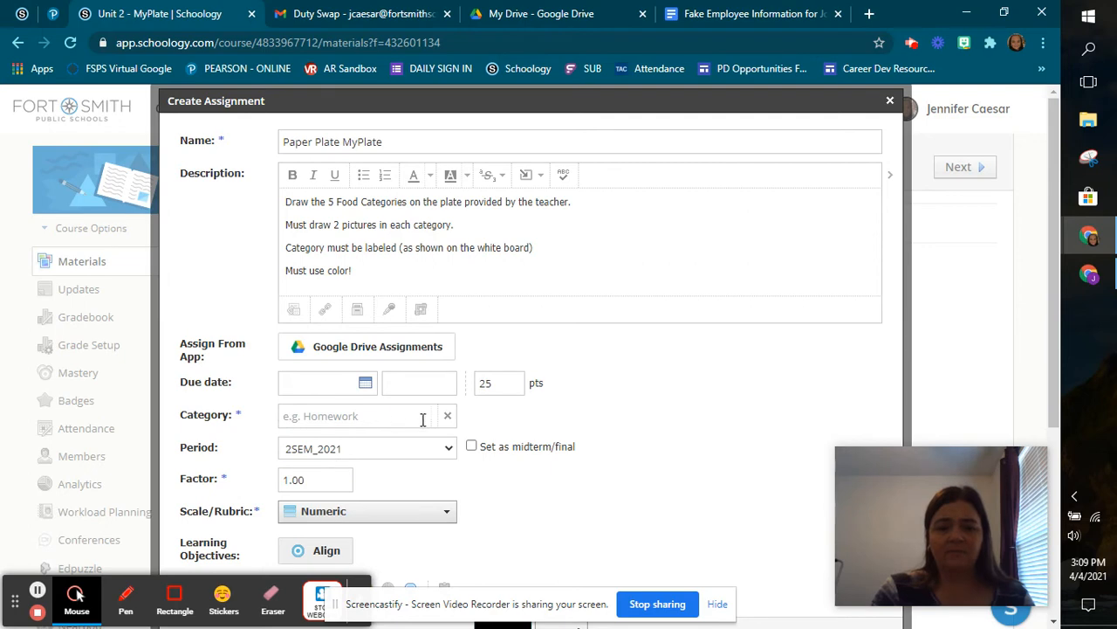
click(447, 417)
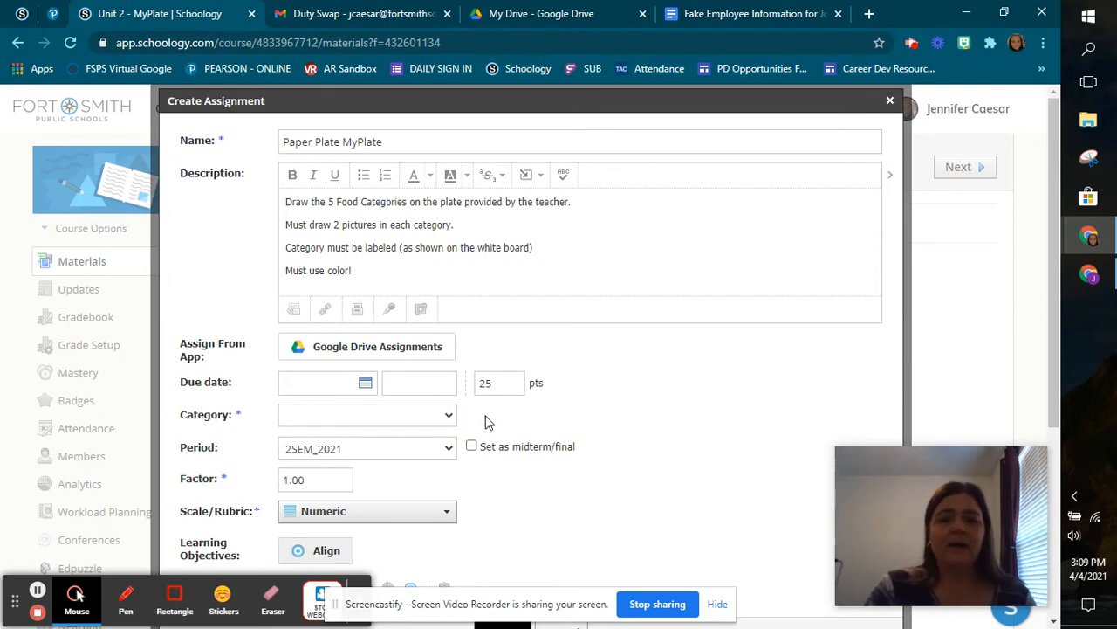
click(482, 419)
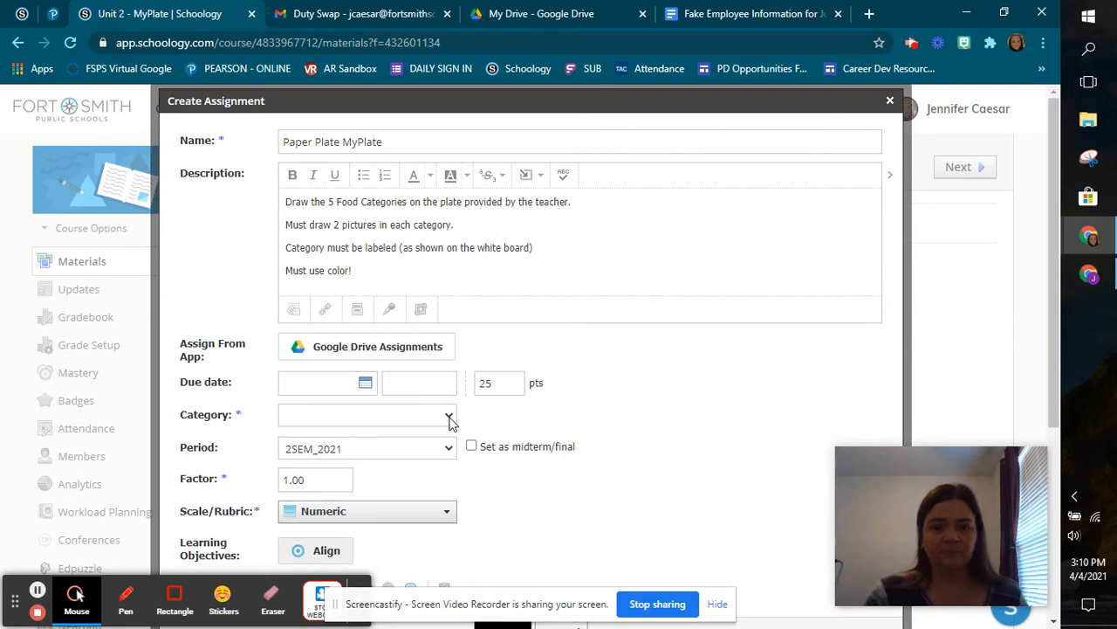
- Review the grading category choices and the scale/rubric options for the Paper Plate MyPlate assignment, keeping the Numeric scale
click(449, 419)
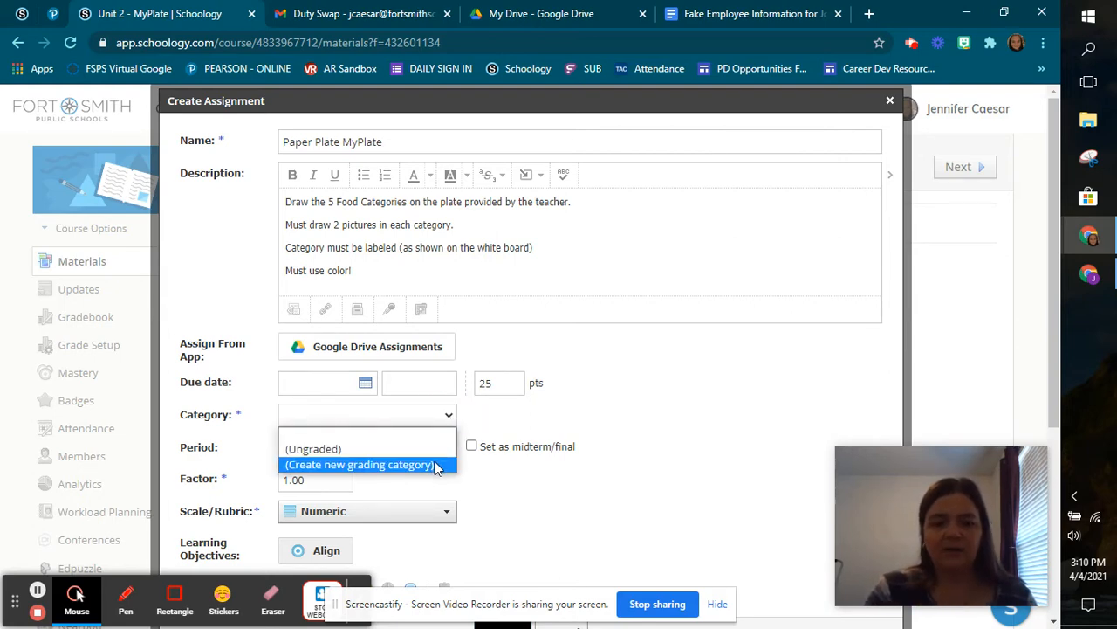
click(487, 432)
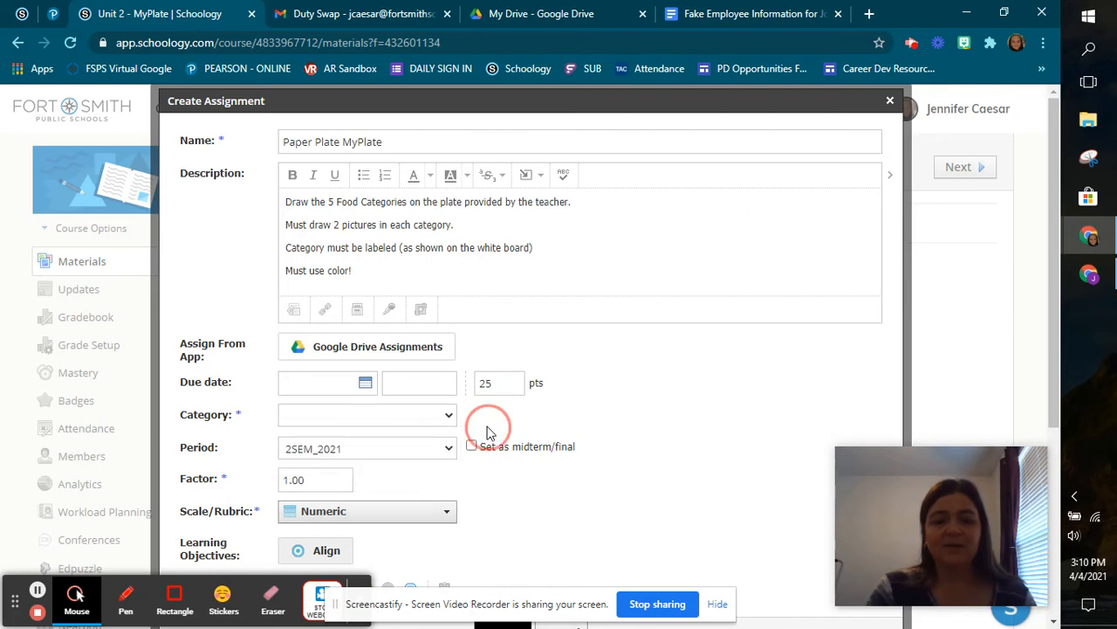
click(374, 518)
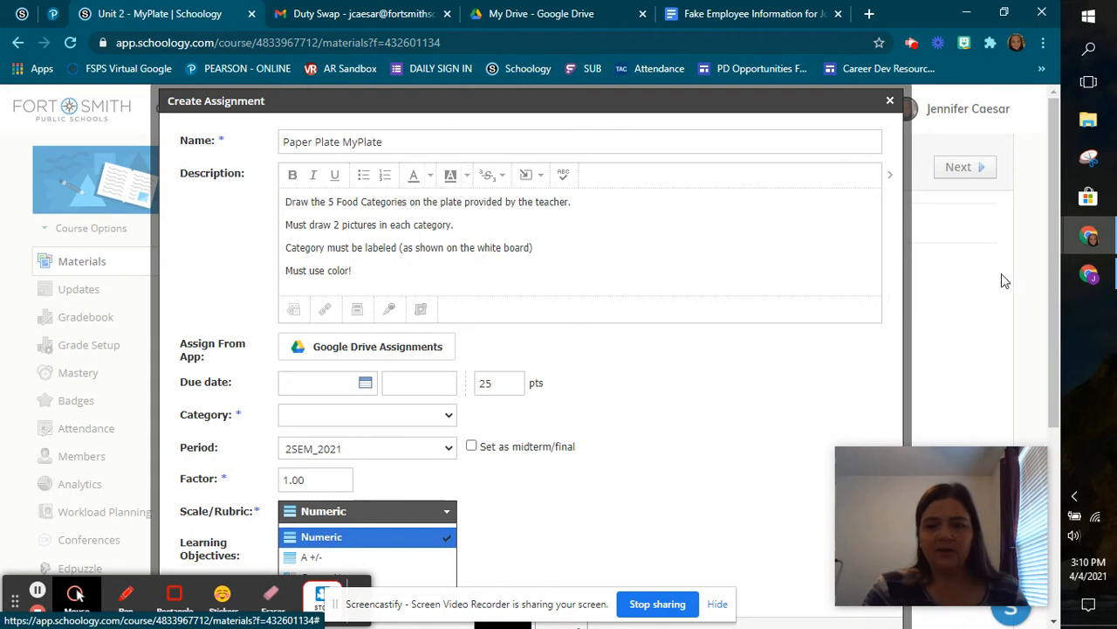
scroll(1001, 280, down, 3)
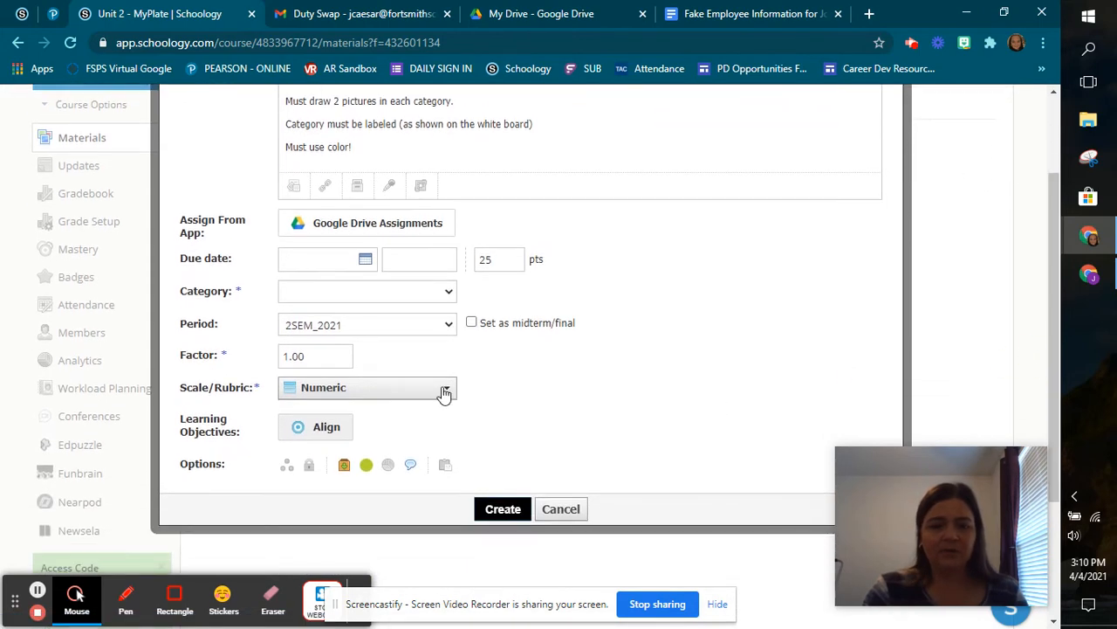
click(444, 392)
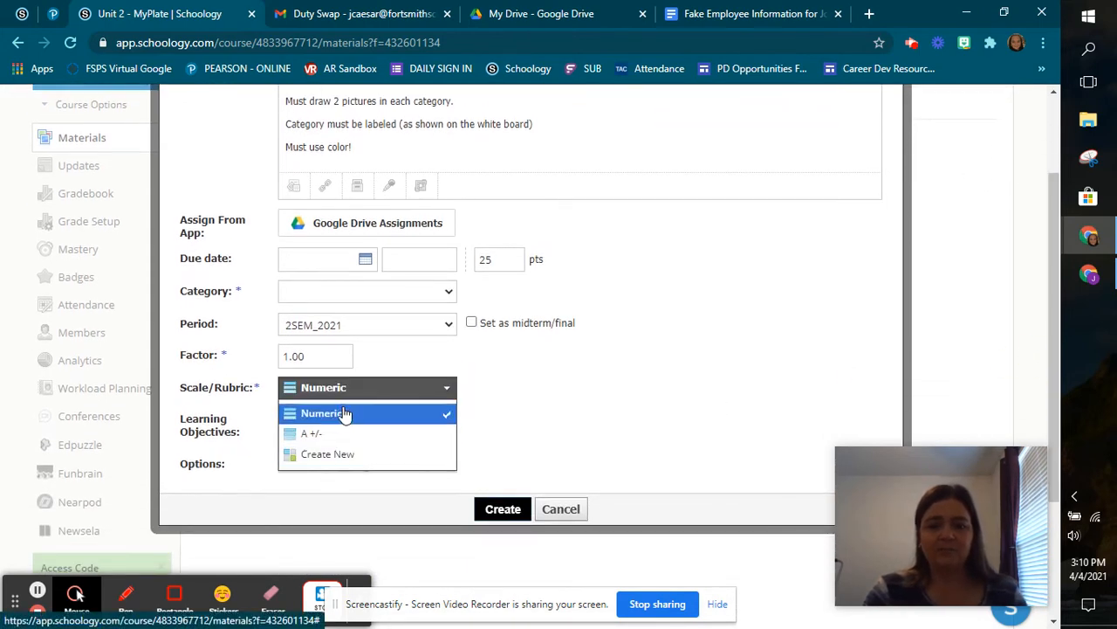
click(412, 413)
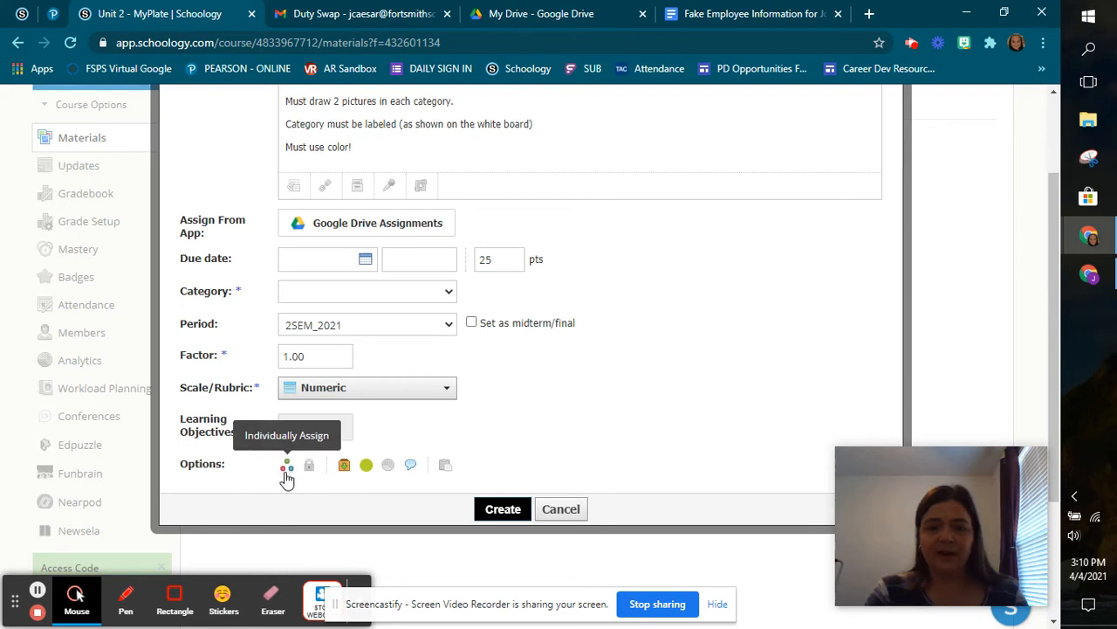
- Try to create the assignment, first without a category and again with the new grading category option, and discard the form
click(503, 510)
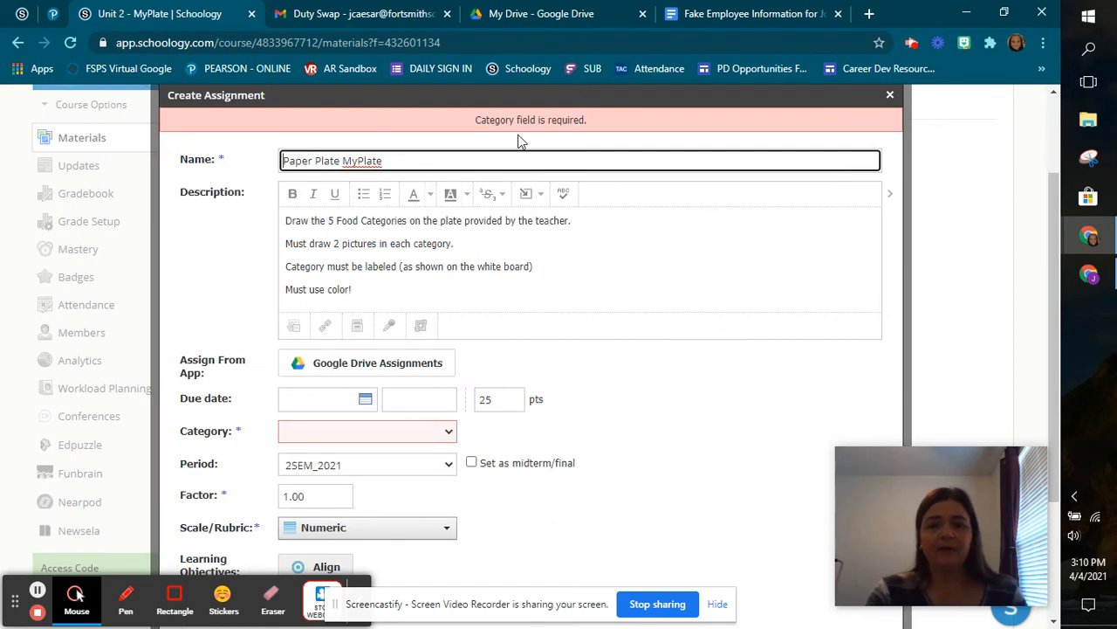
drag(1052, 237, 1029, 326)
click(448, 297)
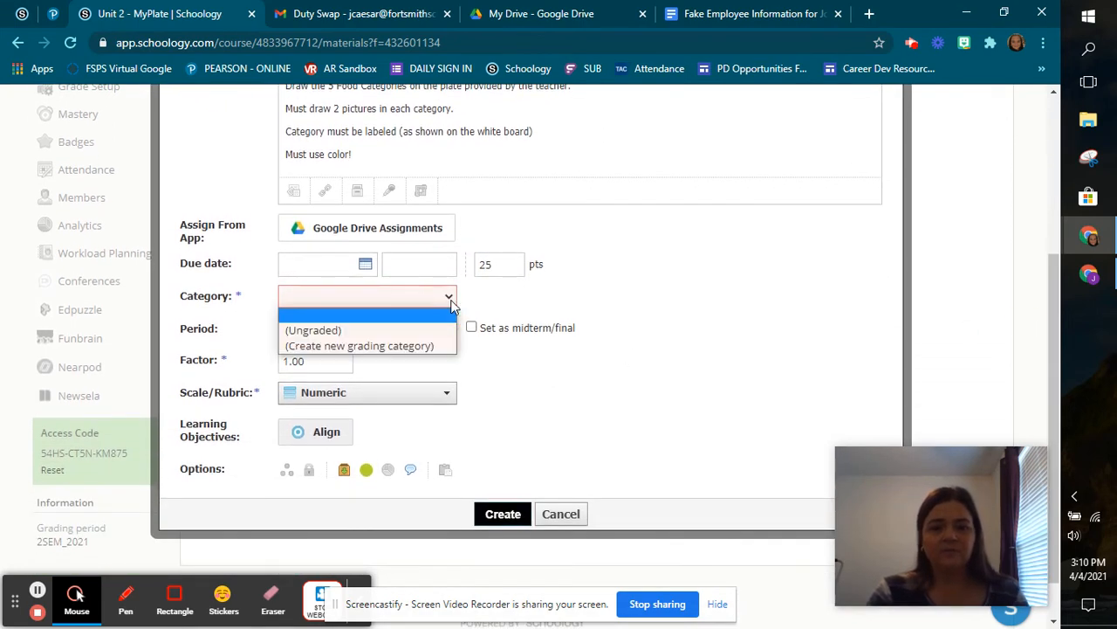
click(404, 347)
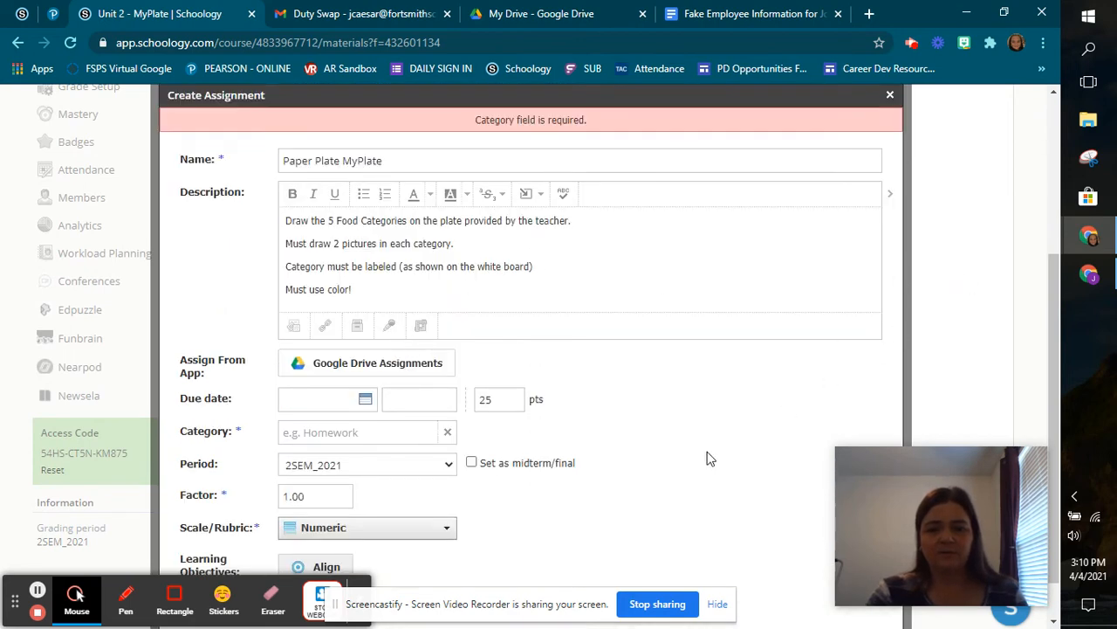
drag(1052, 319, 1035, 467)
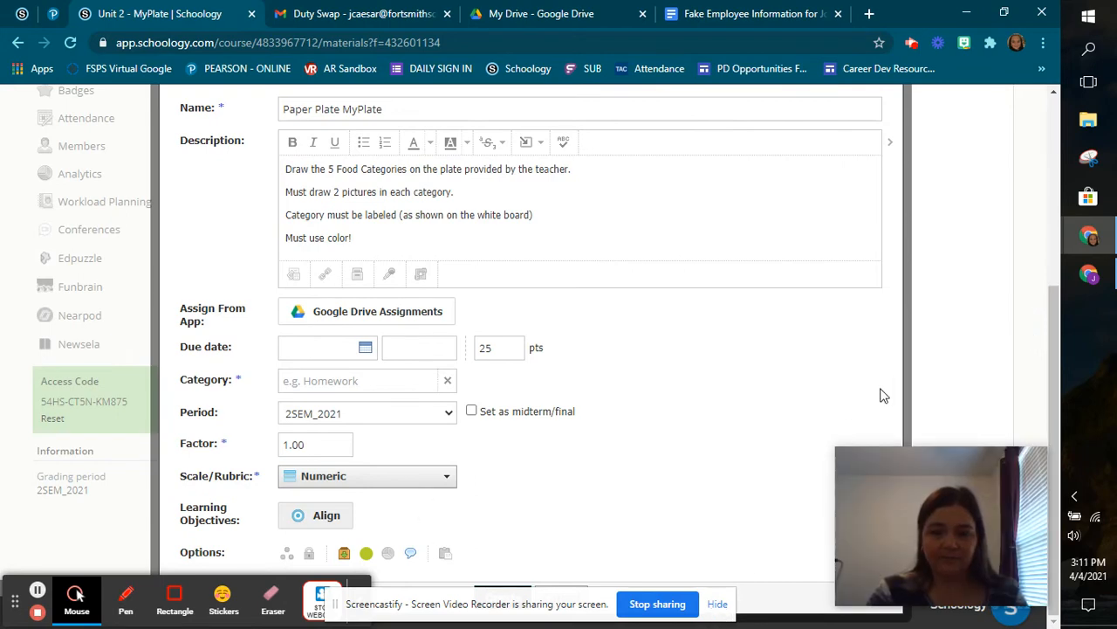
click(504, 589)
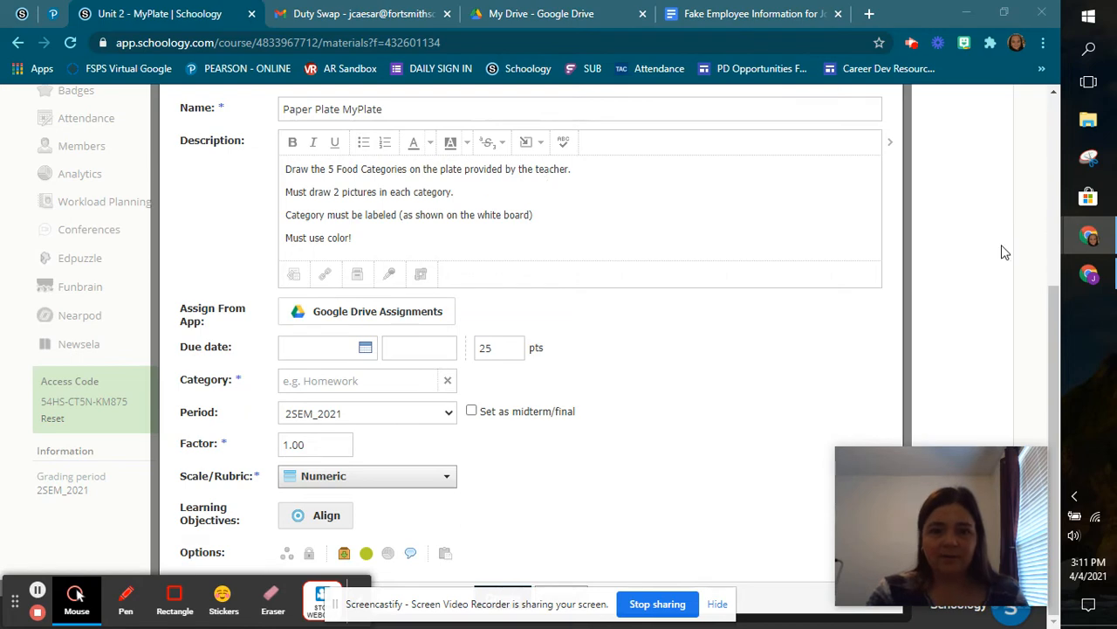
drag(1053, 314, 1053, 169)
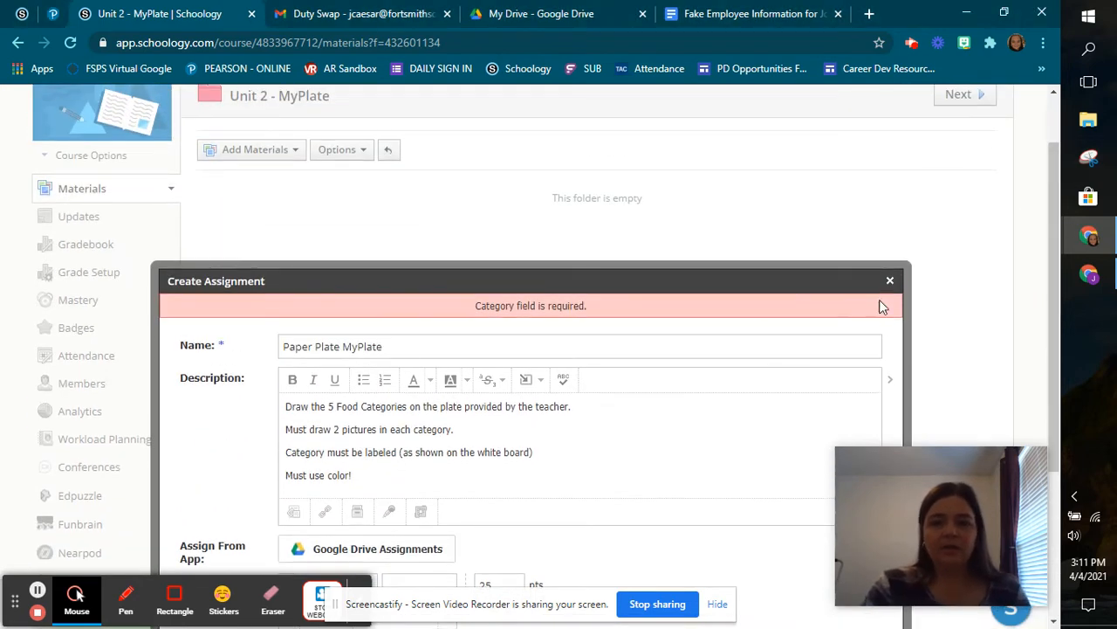
click(890, 280)
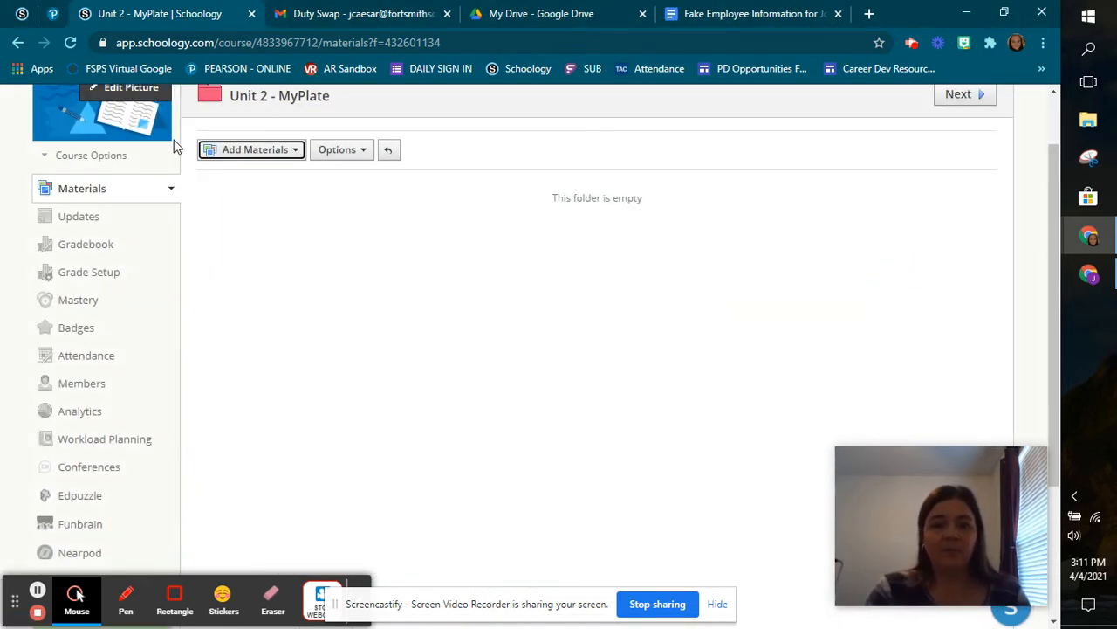
click(340, 157)
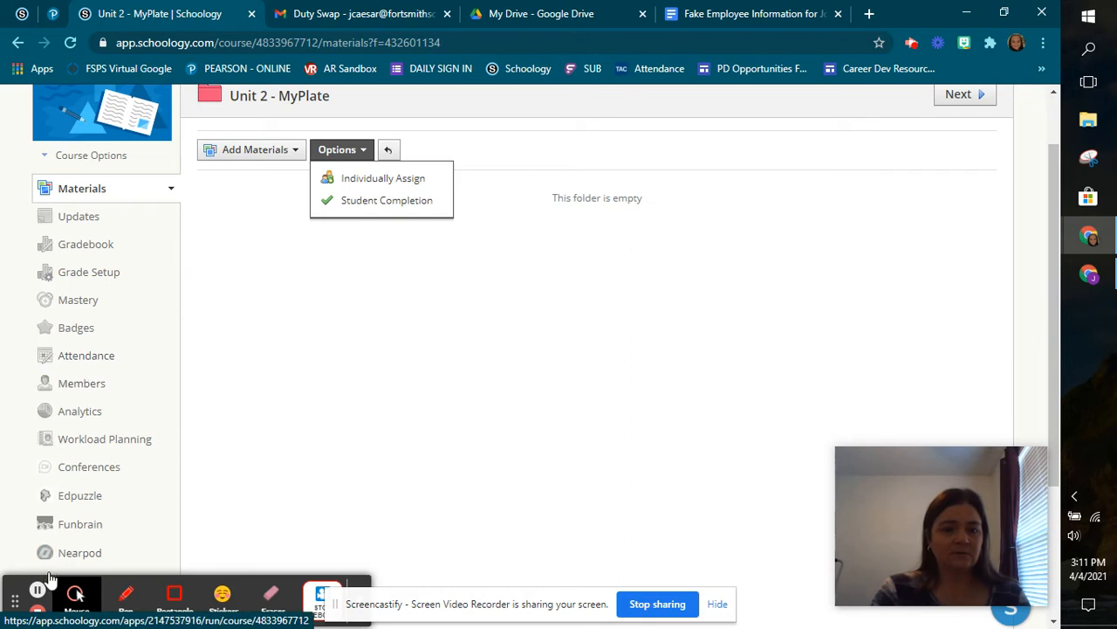
click(38, 594)
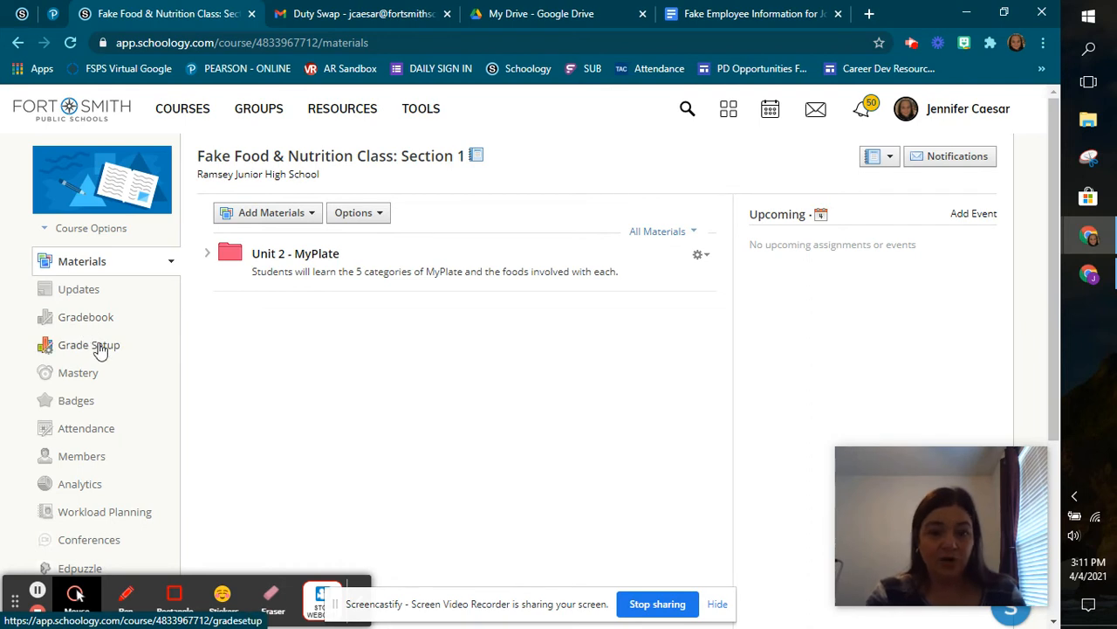
- Open the course's Grade Setup and create a grading category named "Assignment"
click(101, 349)
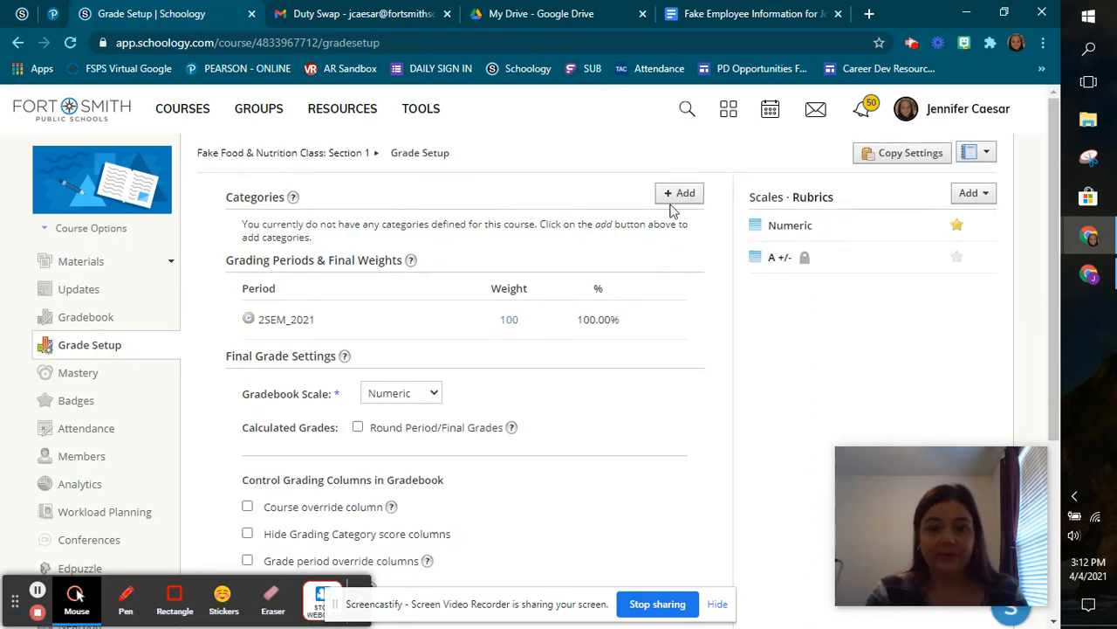
click(686, 196)
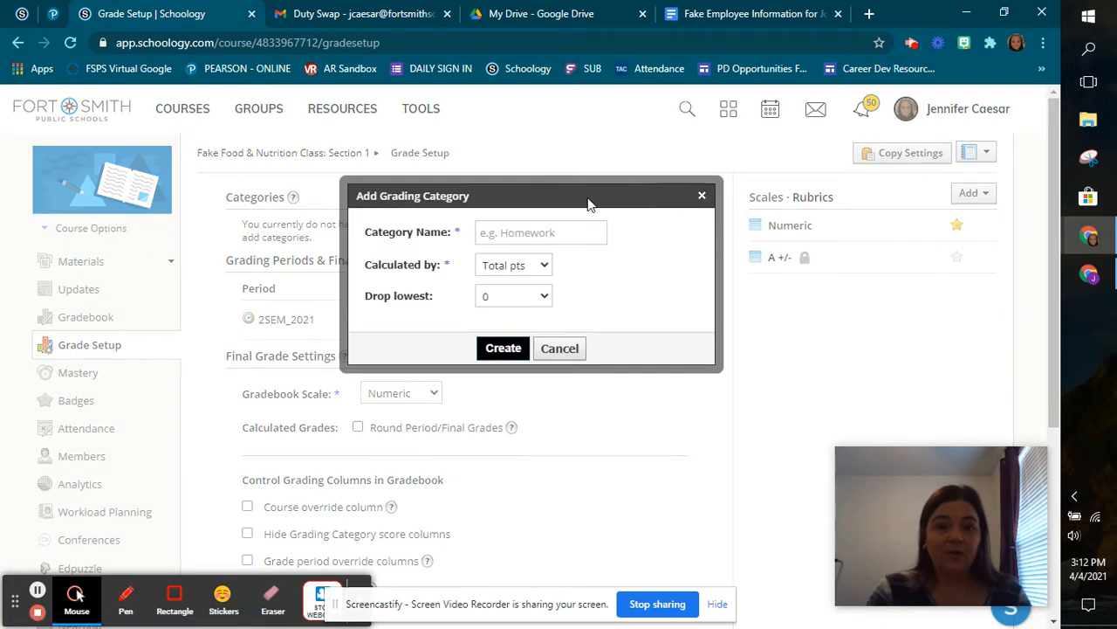
click(527, 231)
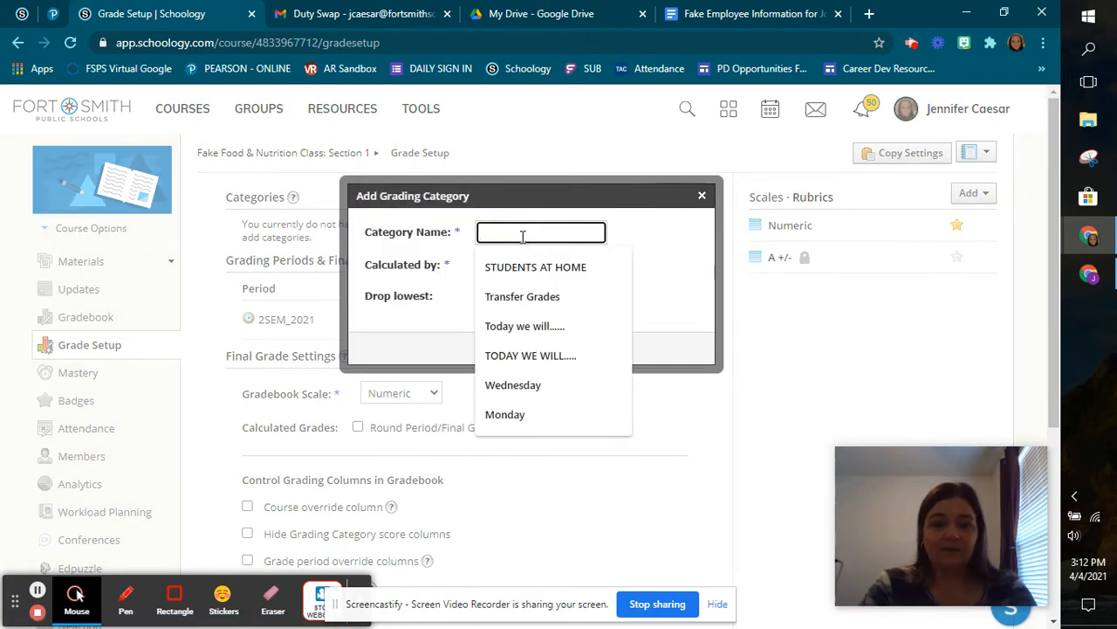
text(Ass)
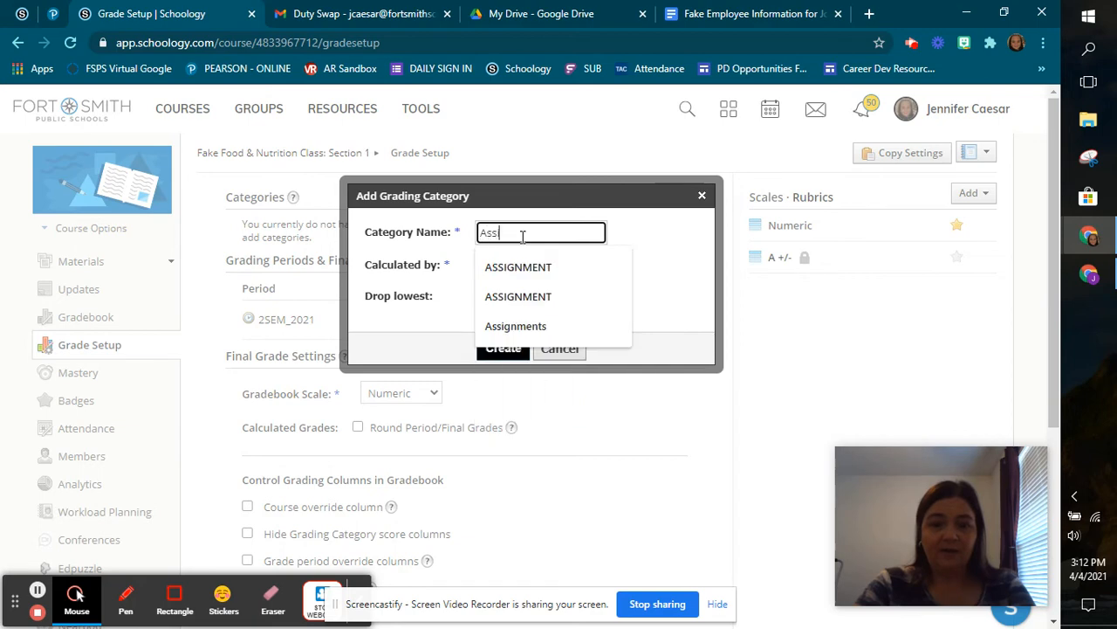
text(ignment)
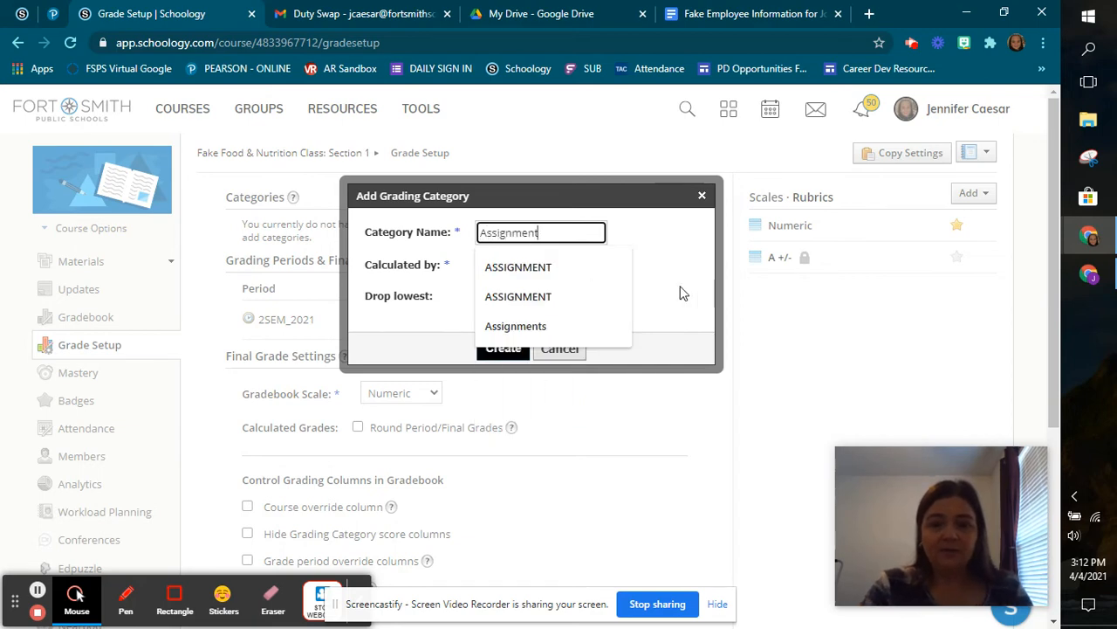
click(681, 290)
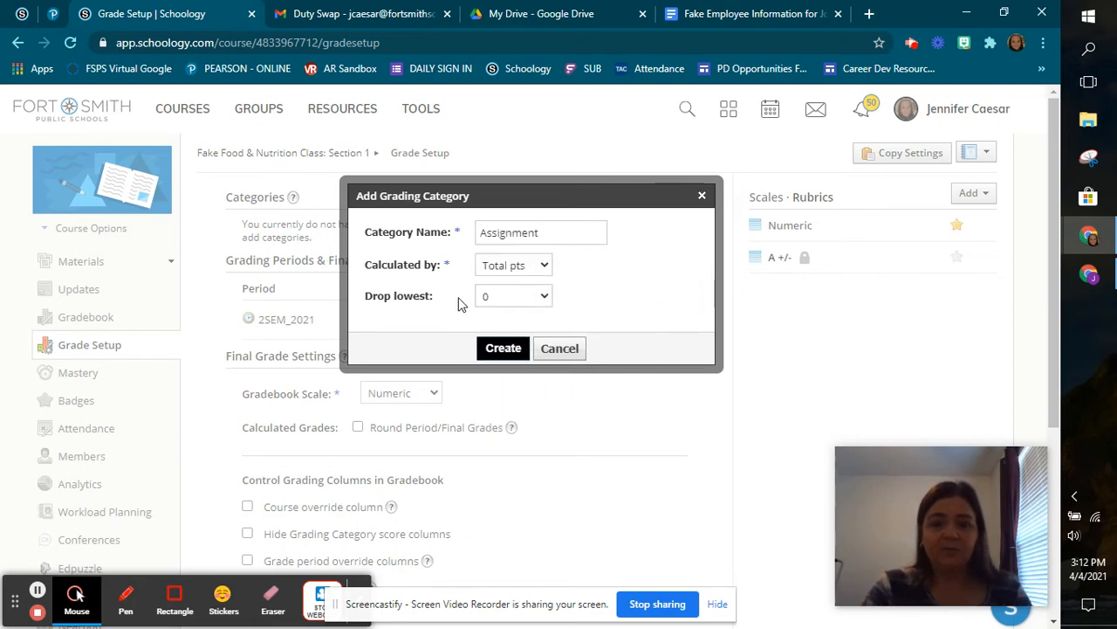
click(545, 297)
click(623, 294)
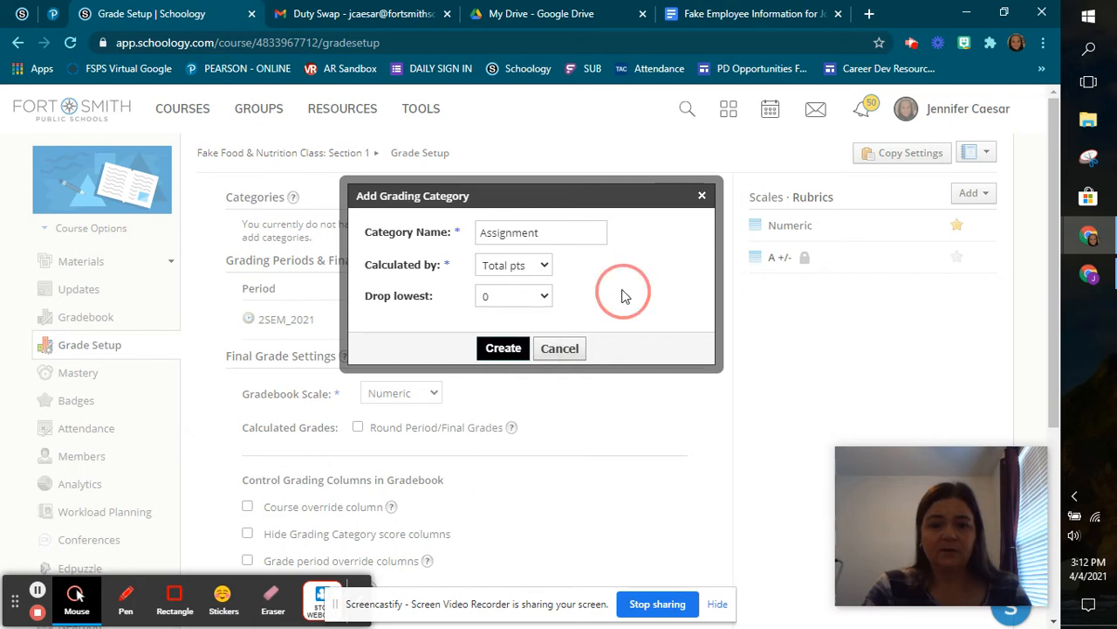
click(500, 349)
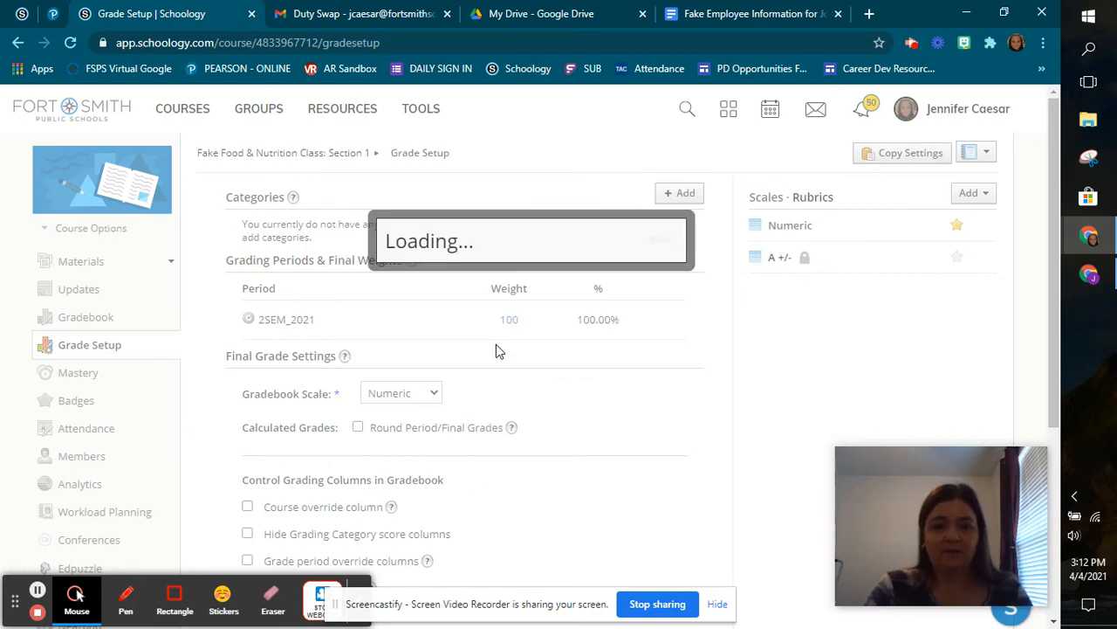
- Create a second grading category named "Quiz / Test"
click(674, 228)
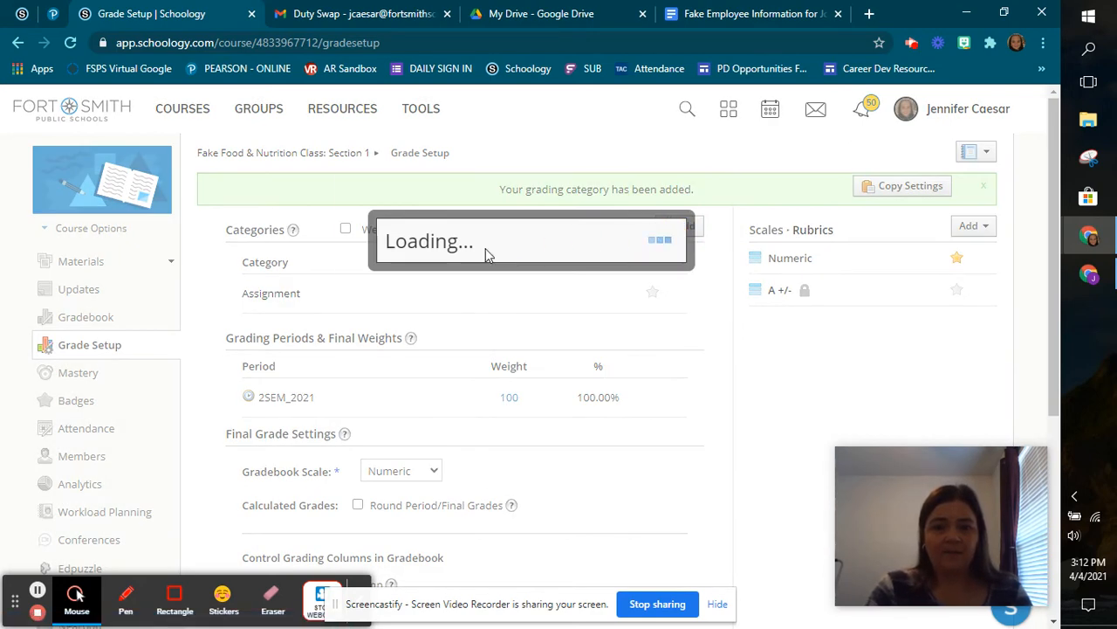
click(524, 234)
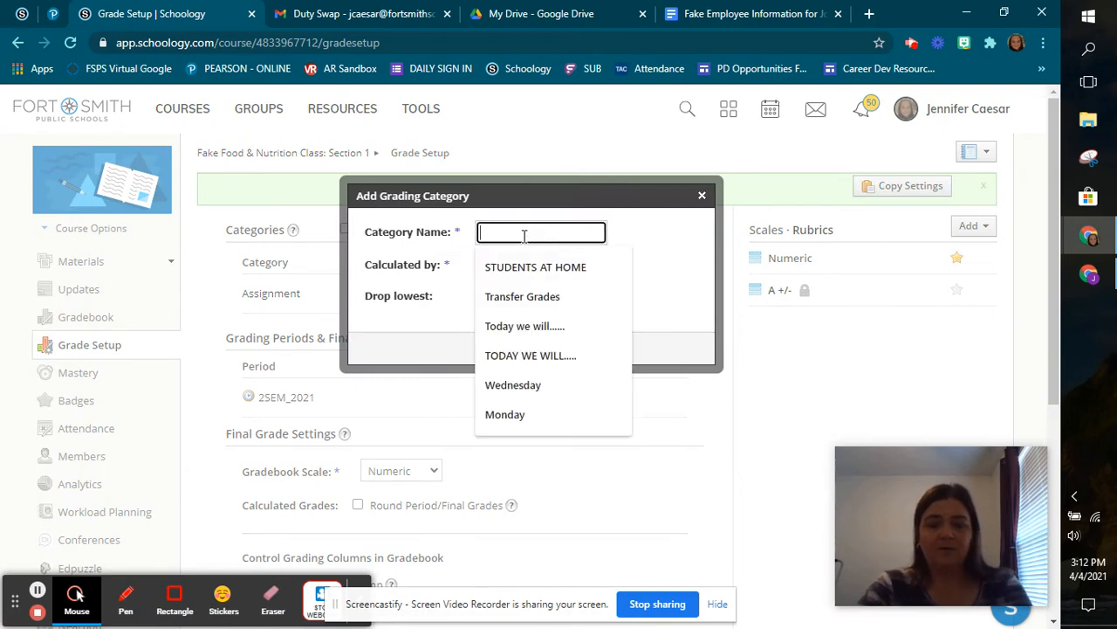
text(Quiz / Test)
click(535, 298)
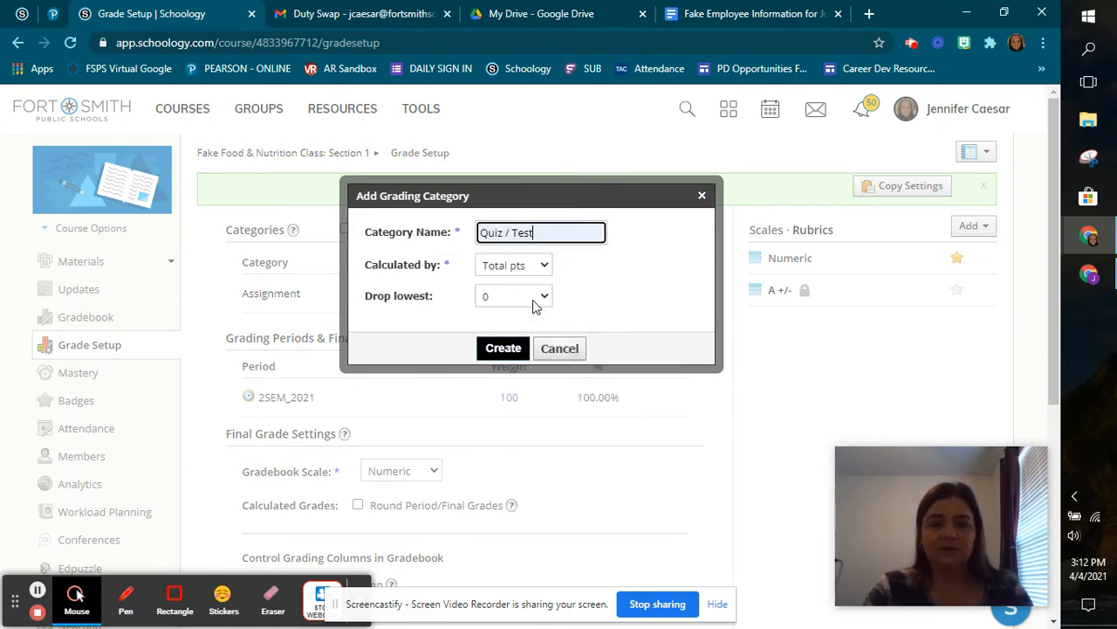
click(505, 354)
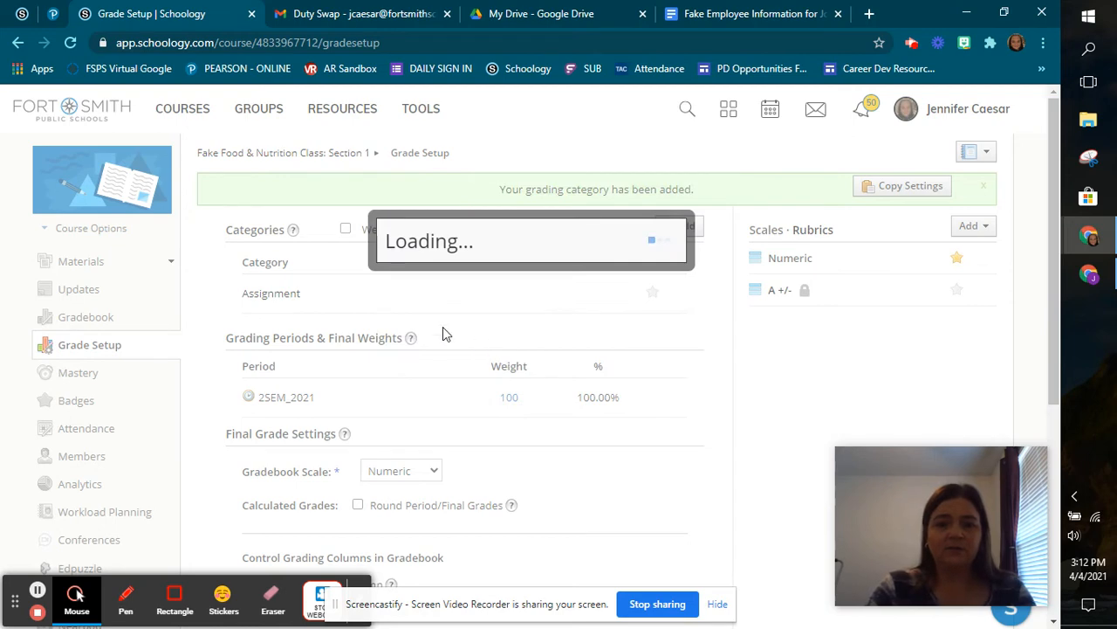
- Create a third grading category named "Bell Ringer"
click(673, 226)
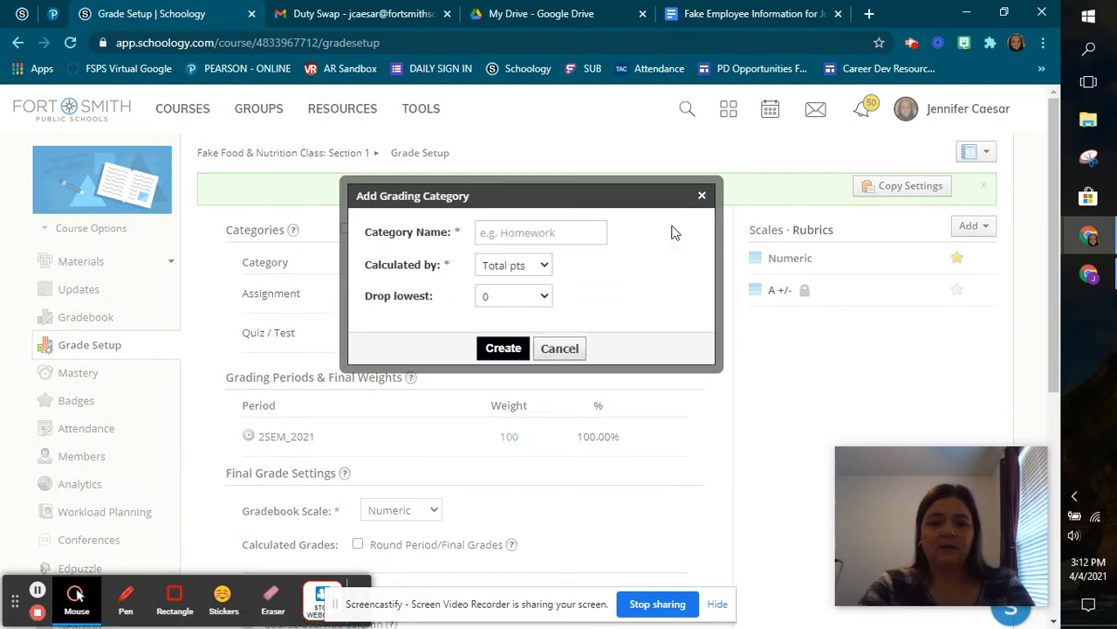
click(601, 233)
text(B)
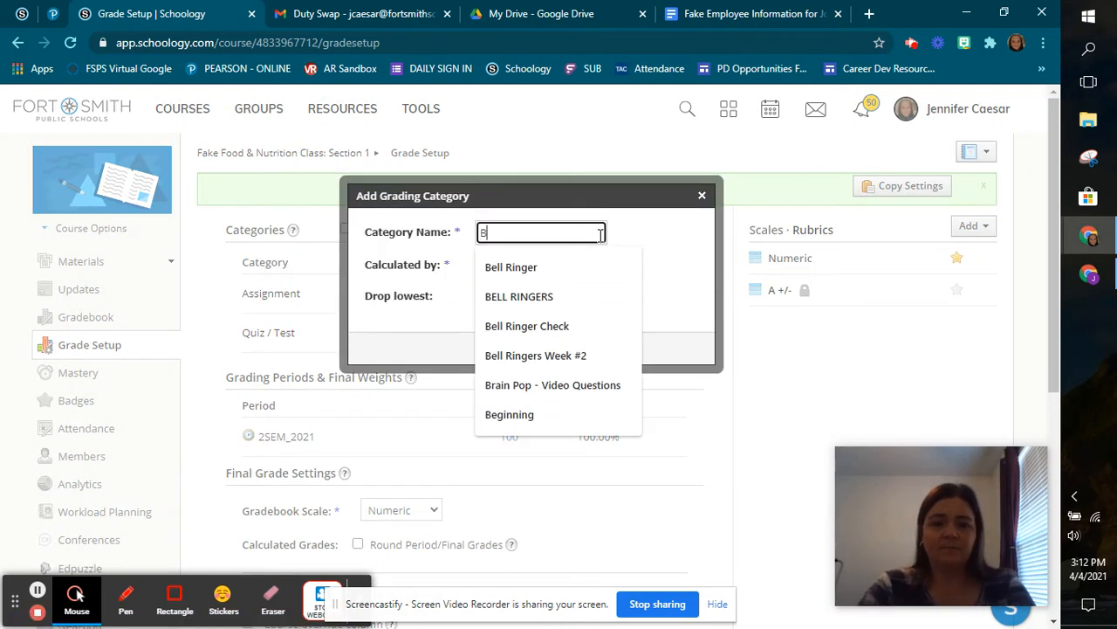
text(ell Ringer)
click(509, 266)
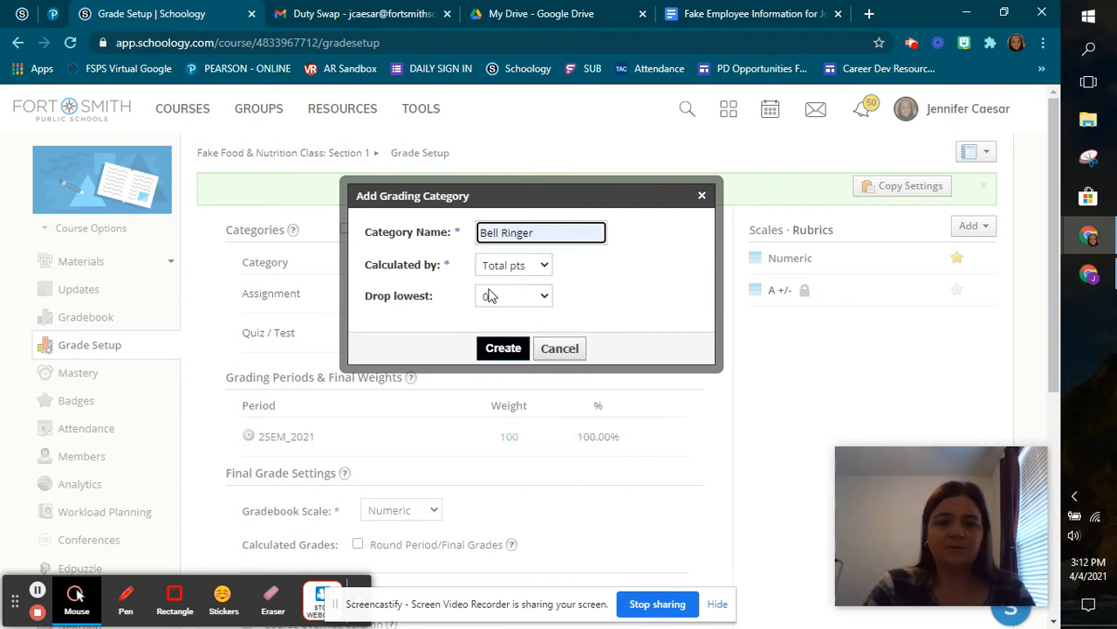
click(494, 351)
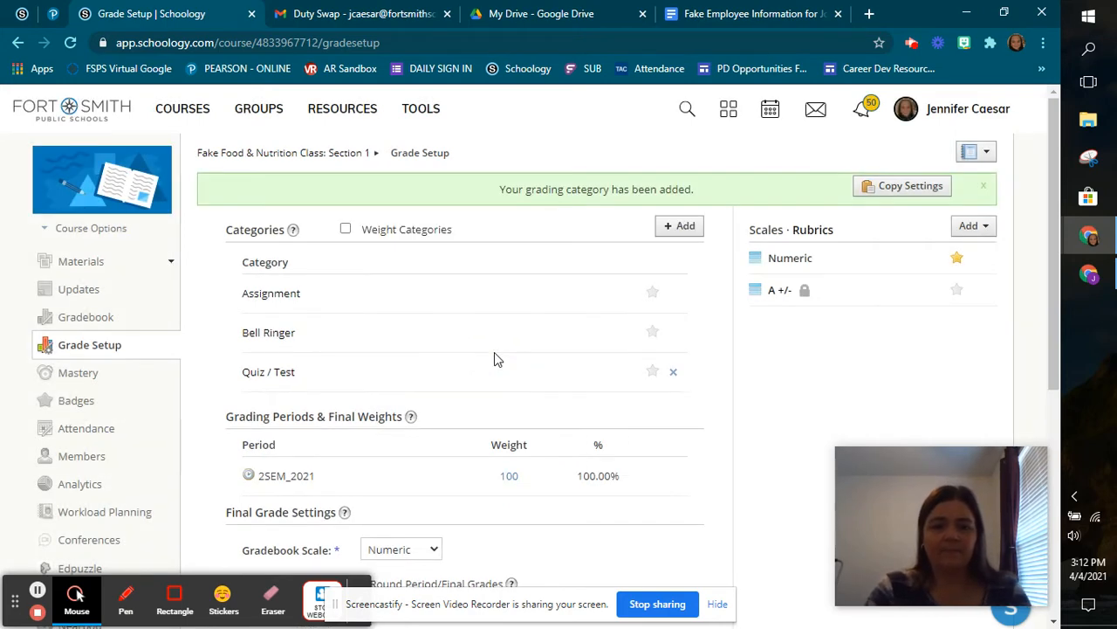
- Save the Grade Setup changes and return to the course materials
drag(1053, 265, 1026, 531)
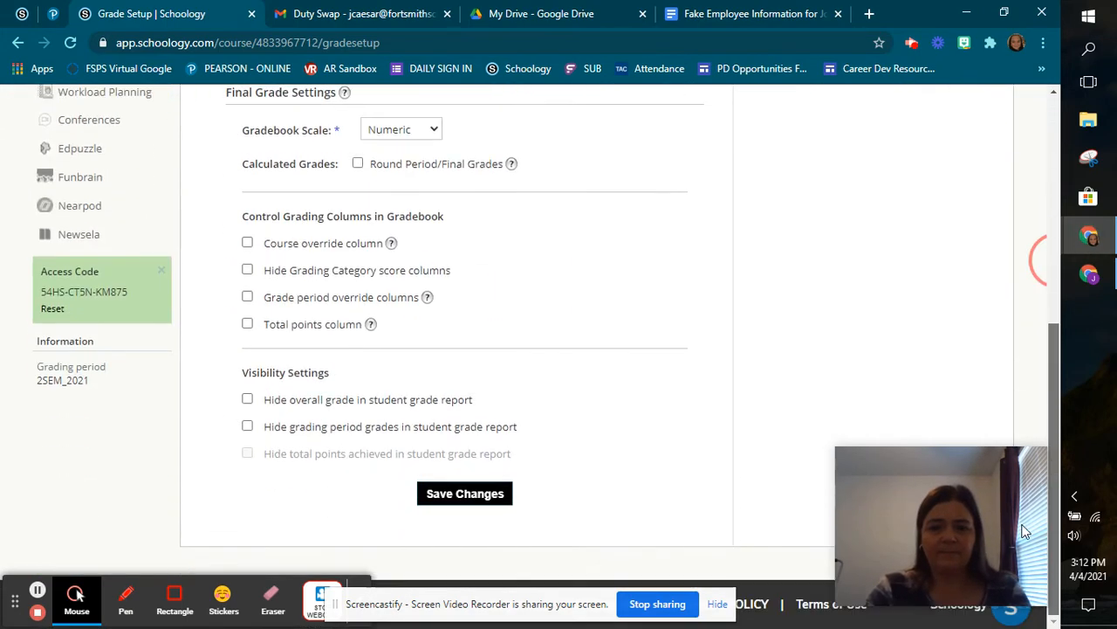
click(488, 509)
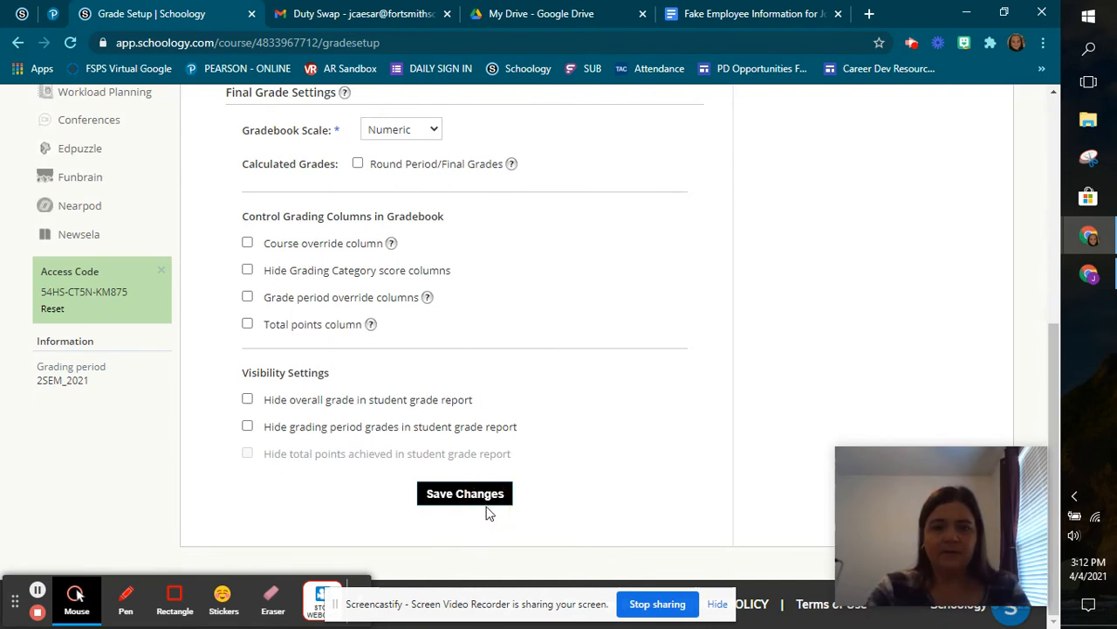
click(488, 511)
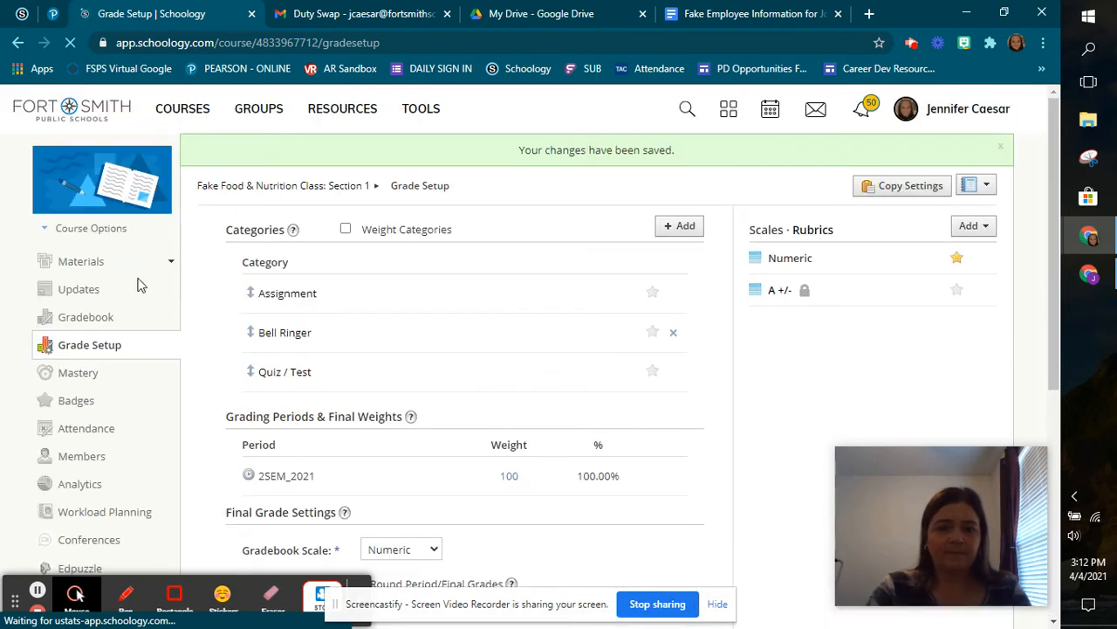
click(100, 260)
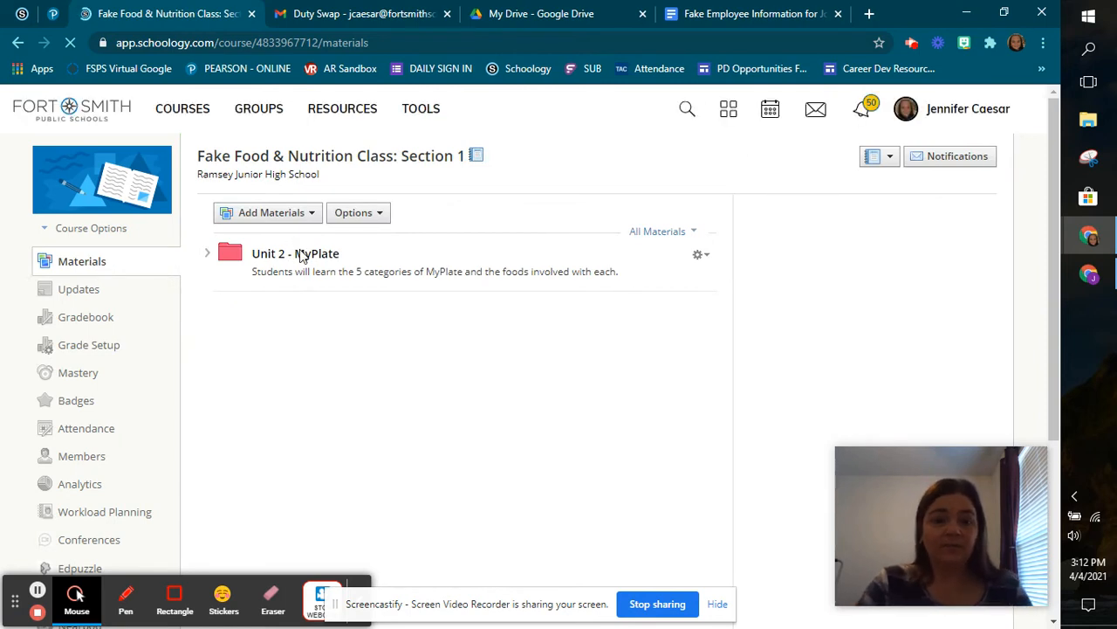
- Start a new assignment in the Unit 2 - MyPlate folder named "Paper Plate MyPlate" with the placeholder description "asjklja;klj;s"
click(303, 256)
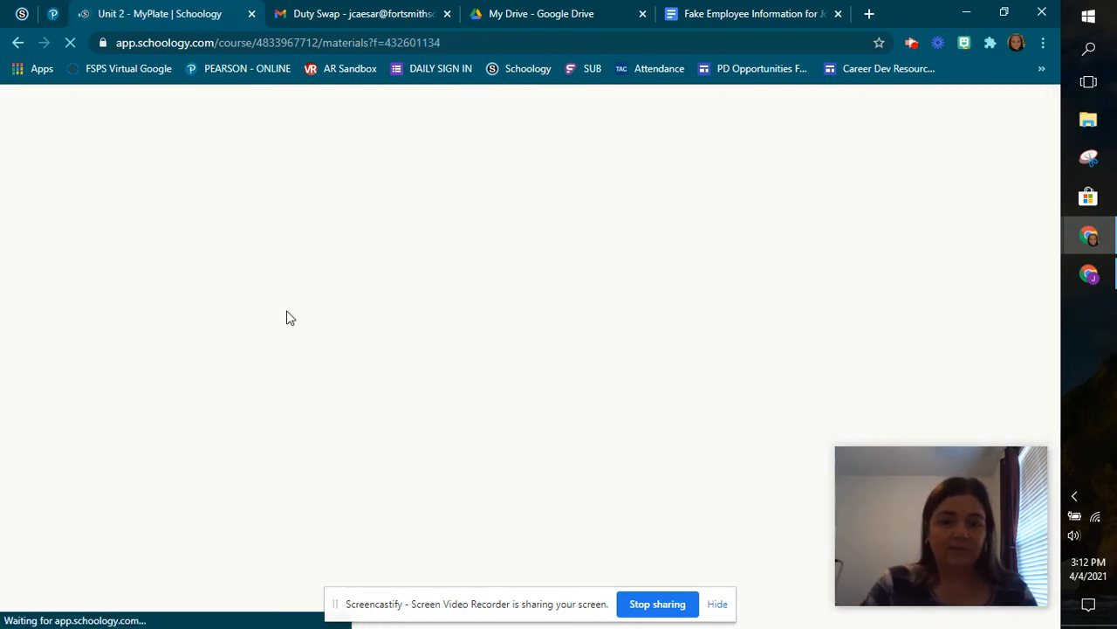
click(268, 232)
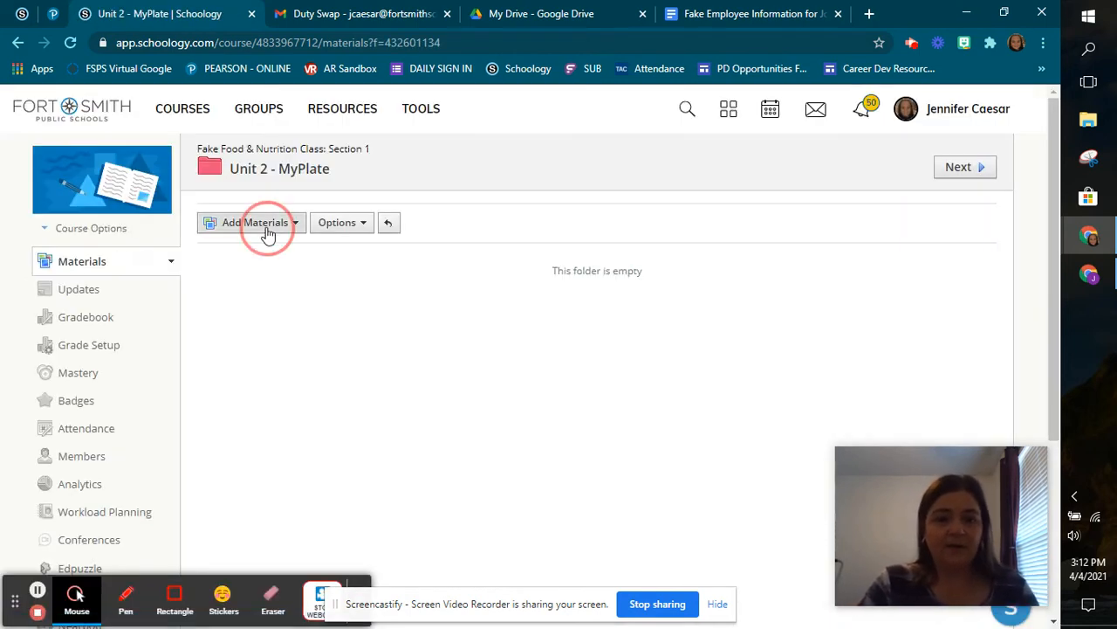
click(264, 276)
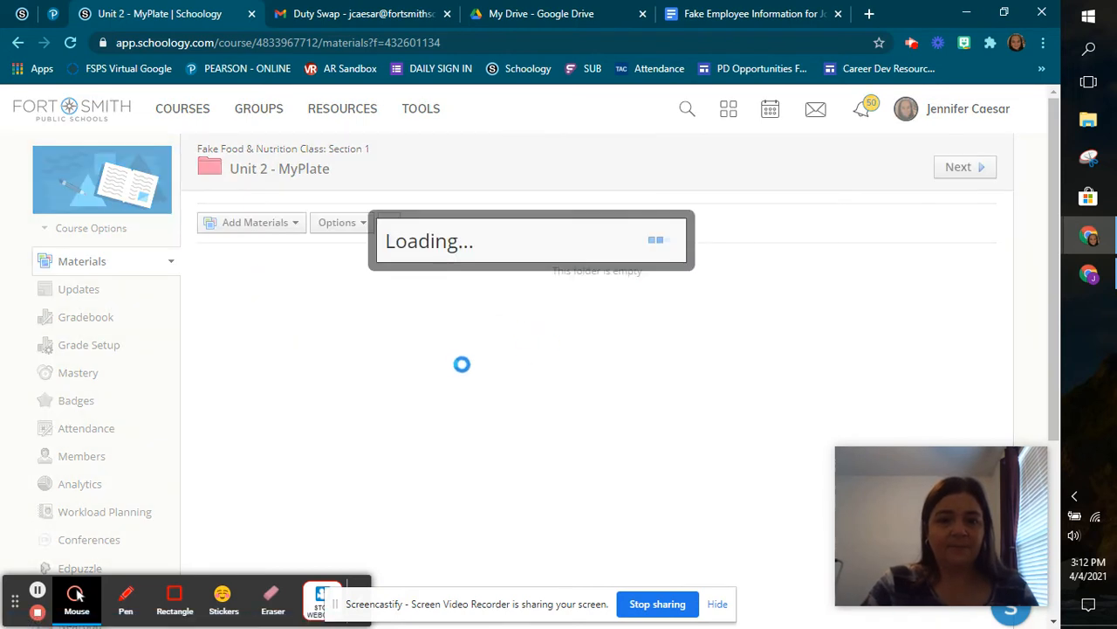
click(349, 143)
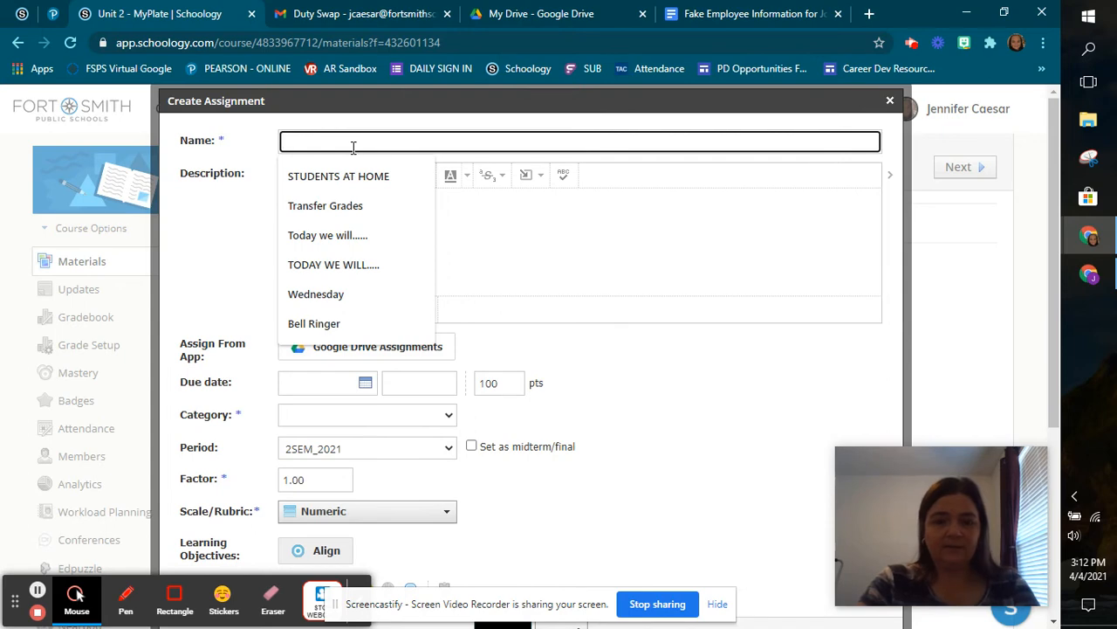
text(P)
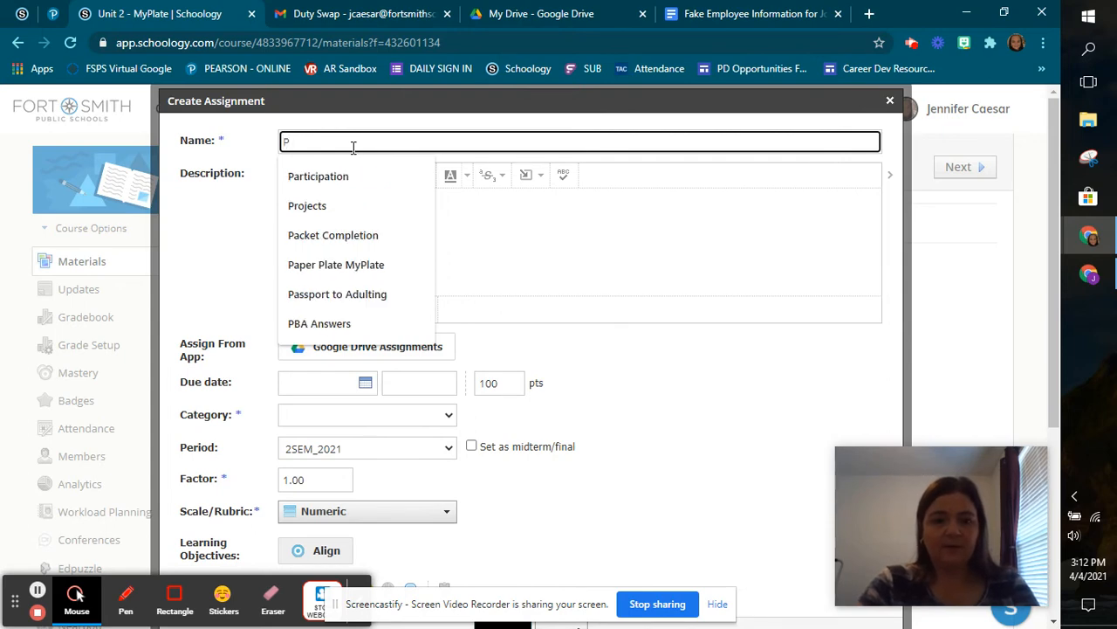
text(ap)
click(353, 175)
click(342, 201)
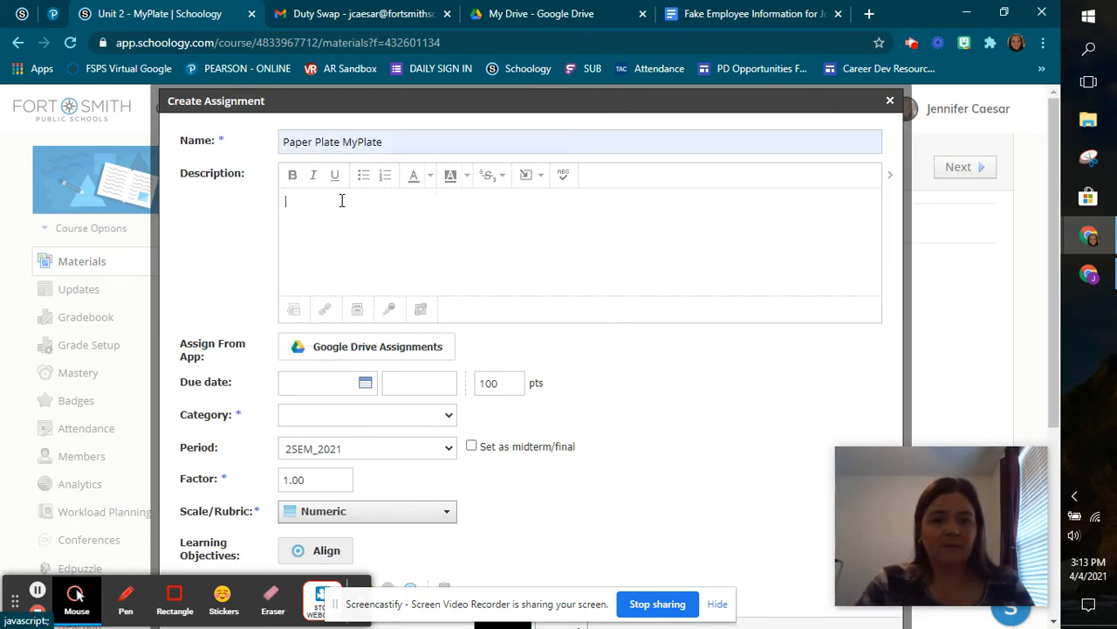
text(asjklja;klj;s)
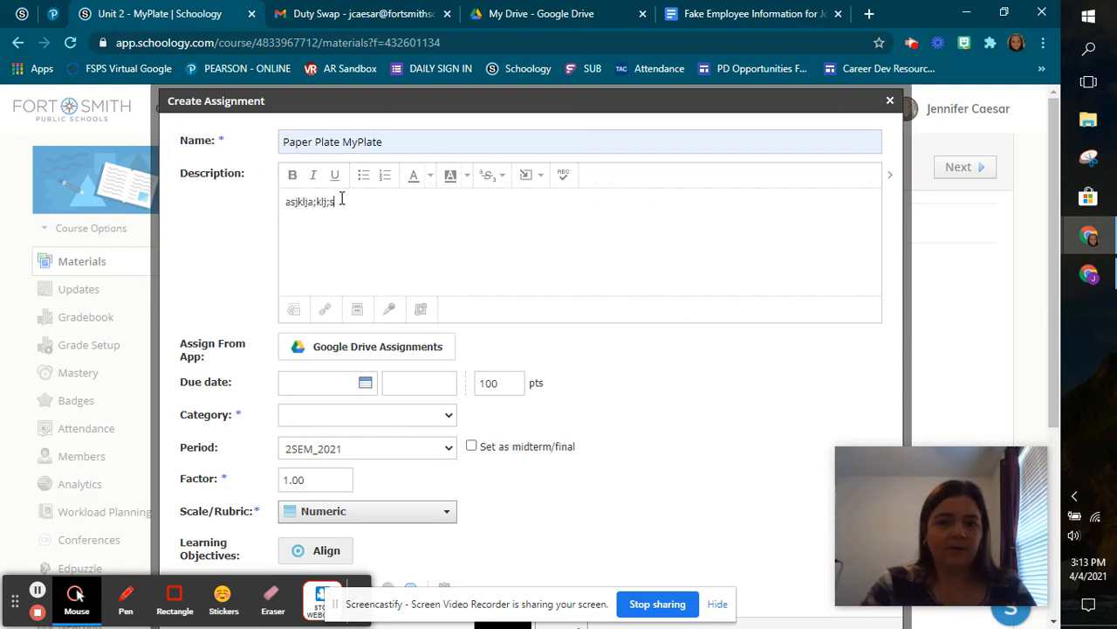
- Set the assignment's worth to 25 points and its grading category to Assignment
double_click(483, 383)
text(2)
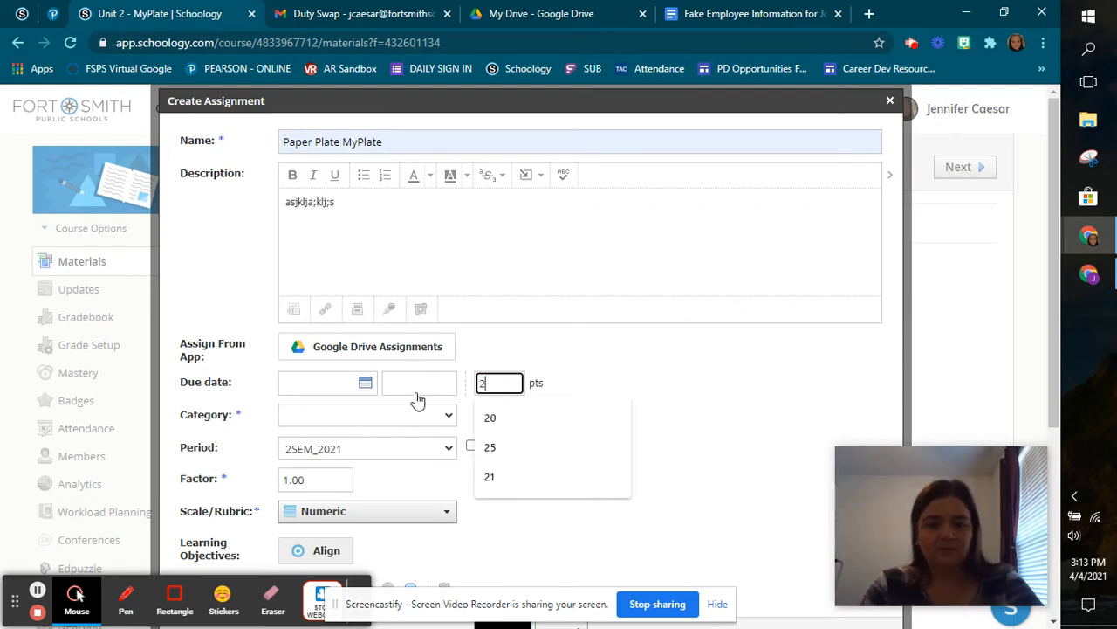
text(5)
click(363, 413)
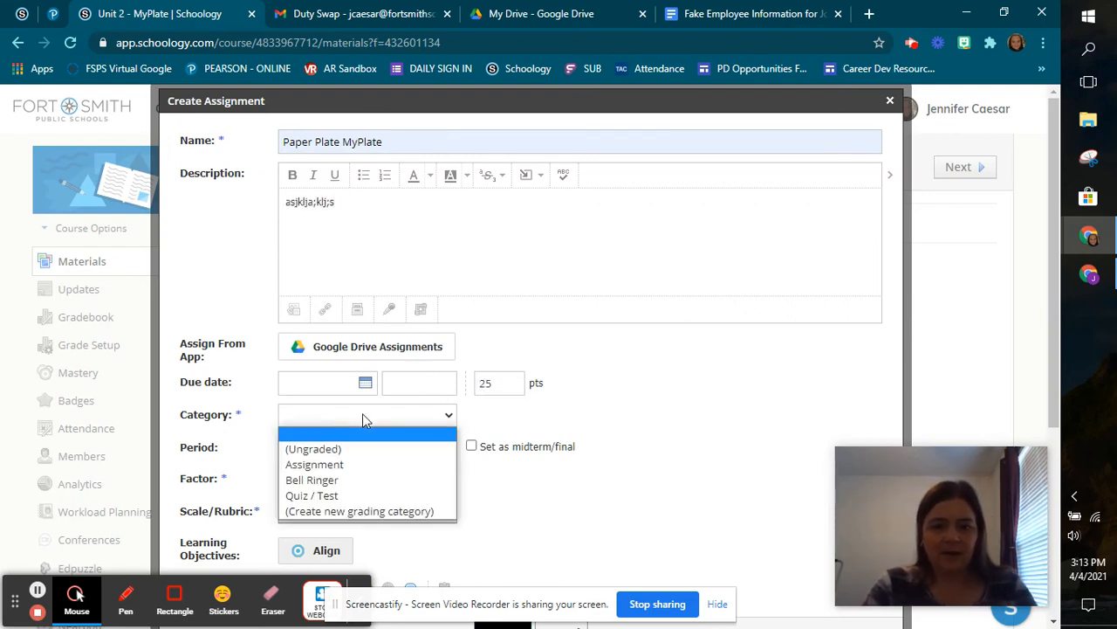
click(314, 464)
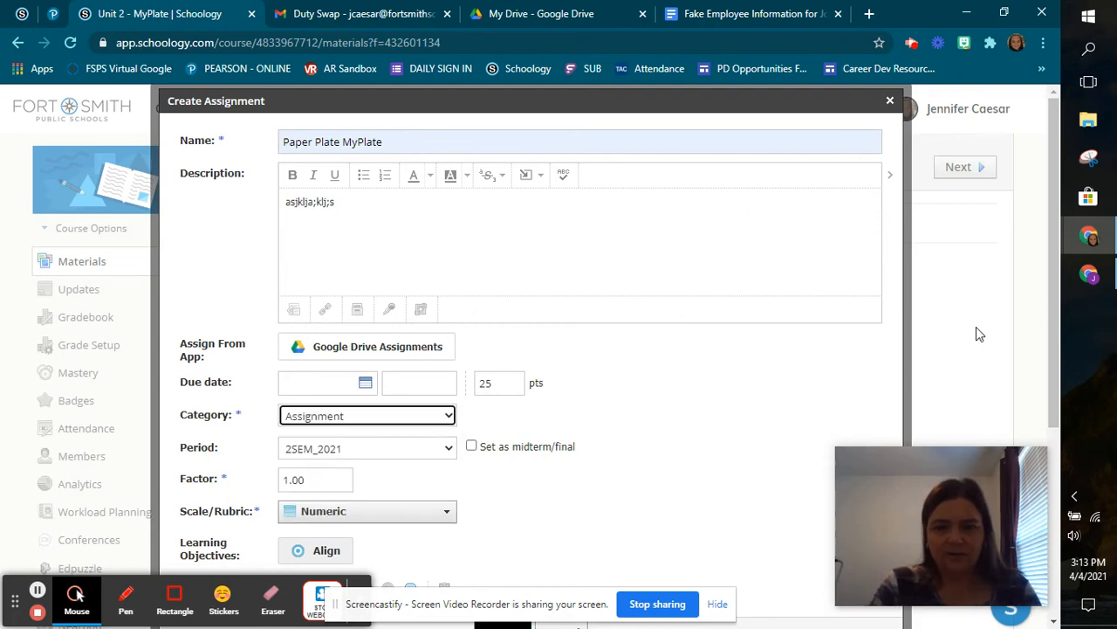
drag(1053, 332, 1024, 529)
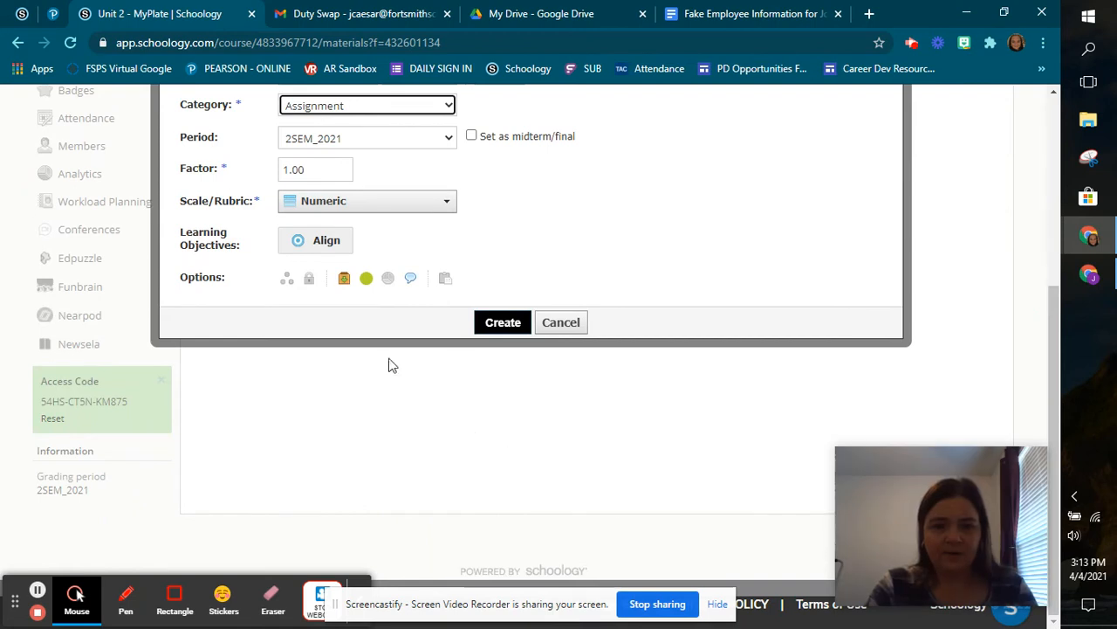
- Create the Paper Plate MyPlate assignment, view its page and return to the Unit 2 - MyPlate folder
click(482, 325)
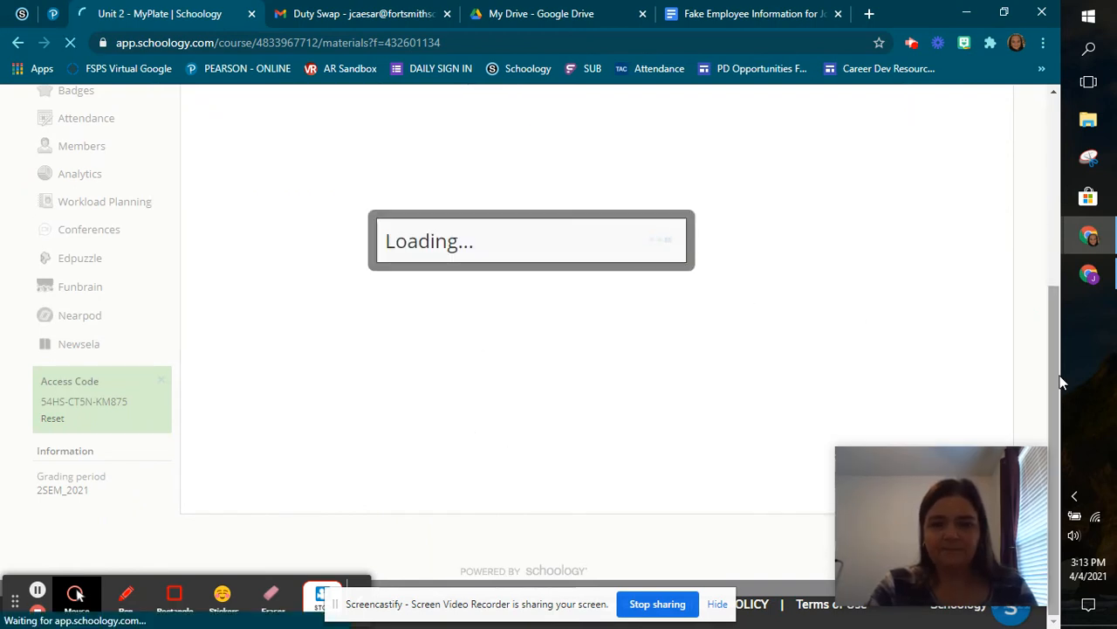
drag(1061, 382, 1053, 255)
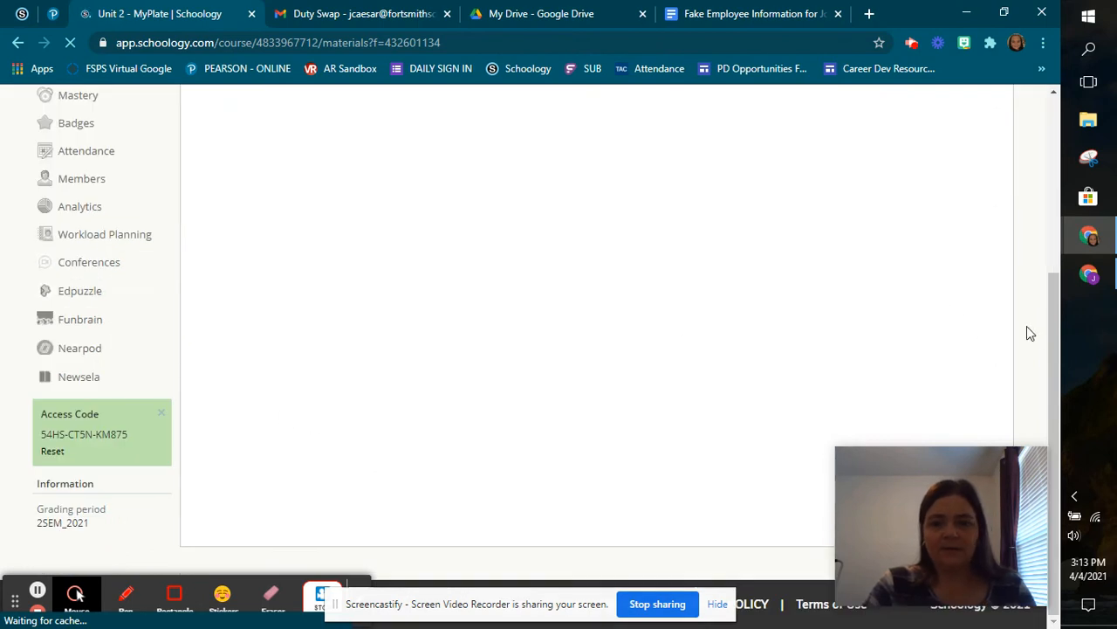
drag(1058, 326, 1071, 149)
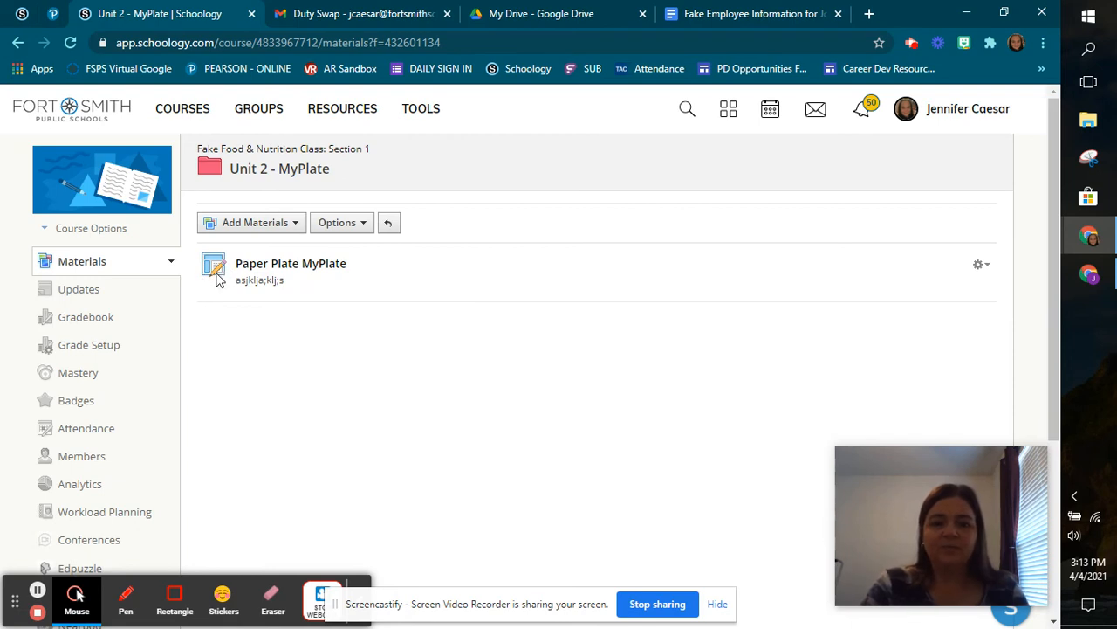
click(311, 268)
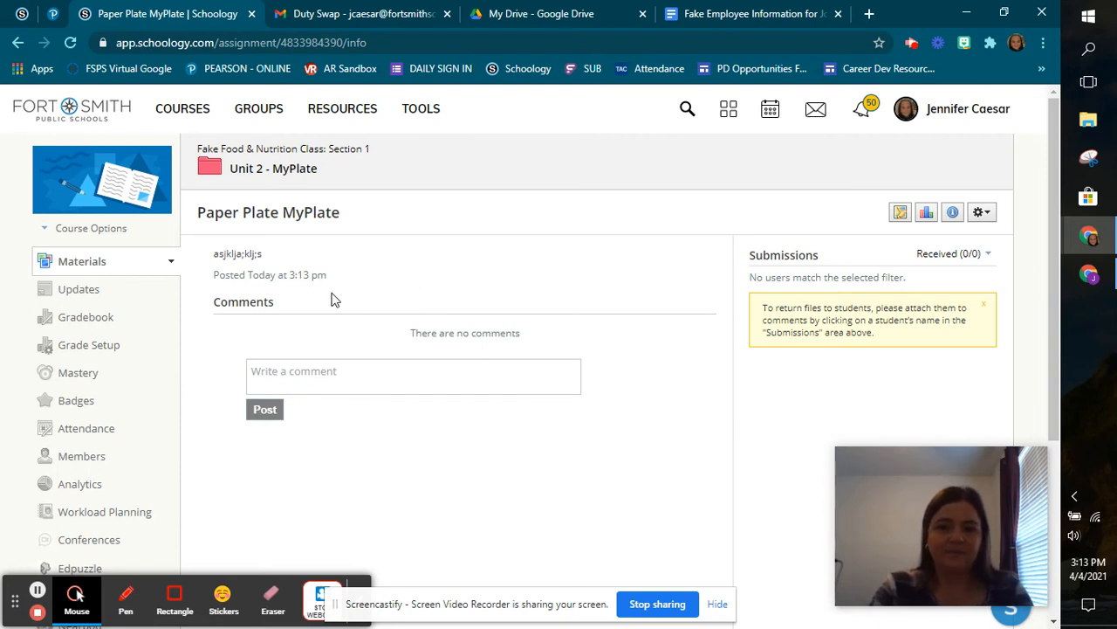
click(260, 168)
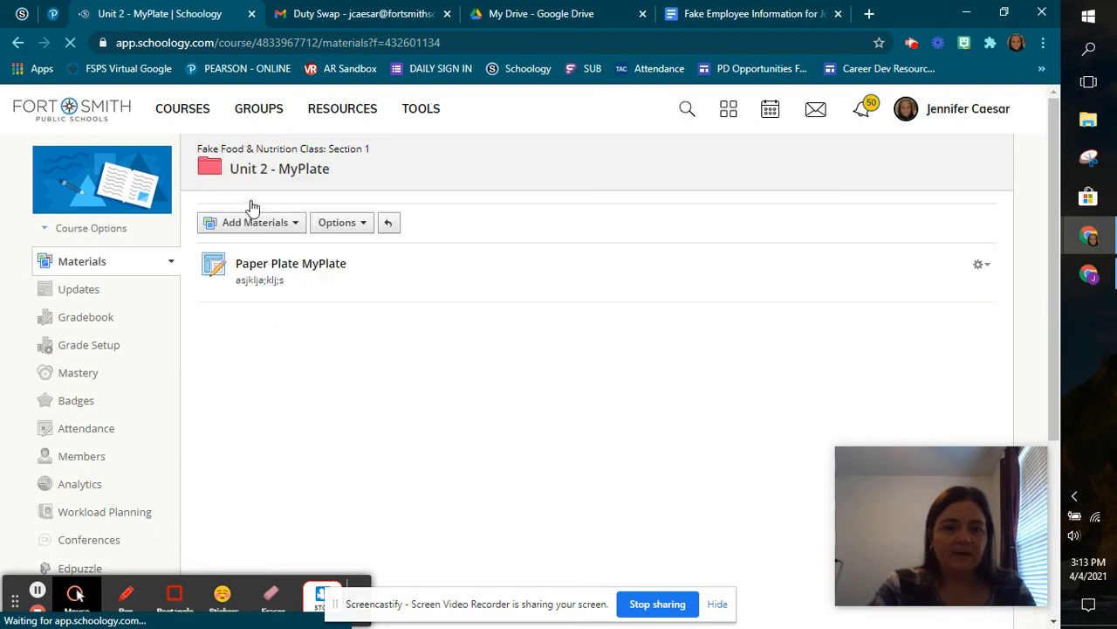
- Start adding a link material to the Unit 2 - MyPlate folder, leaving its URL and title blank
click(276, 225)
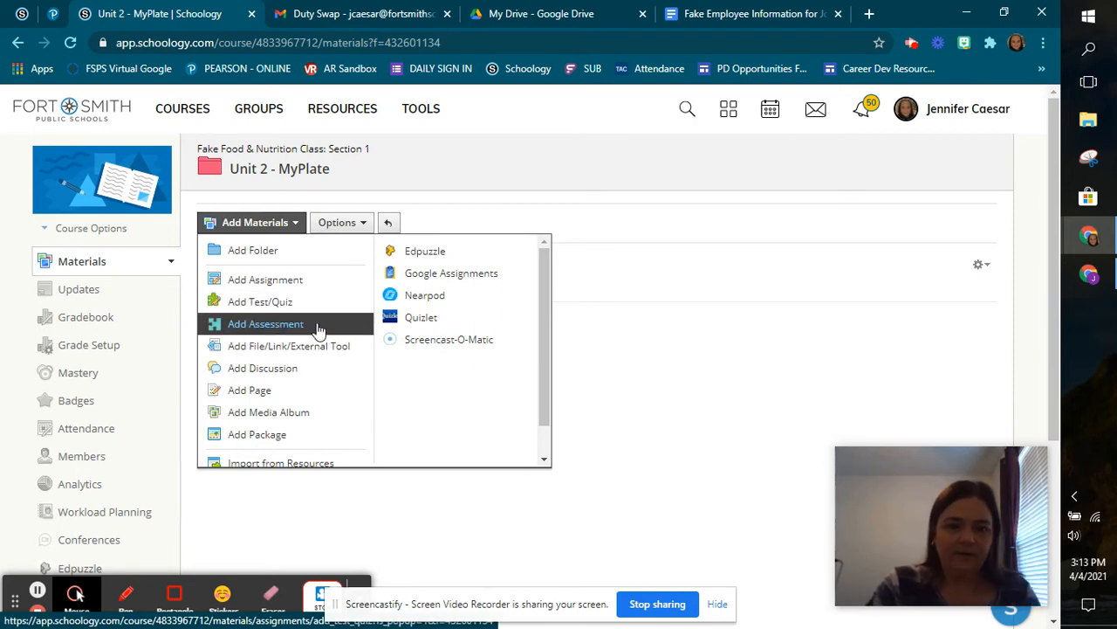
click(276, 354)
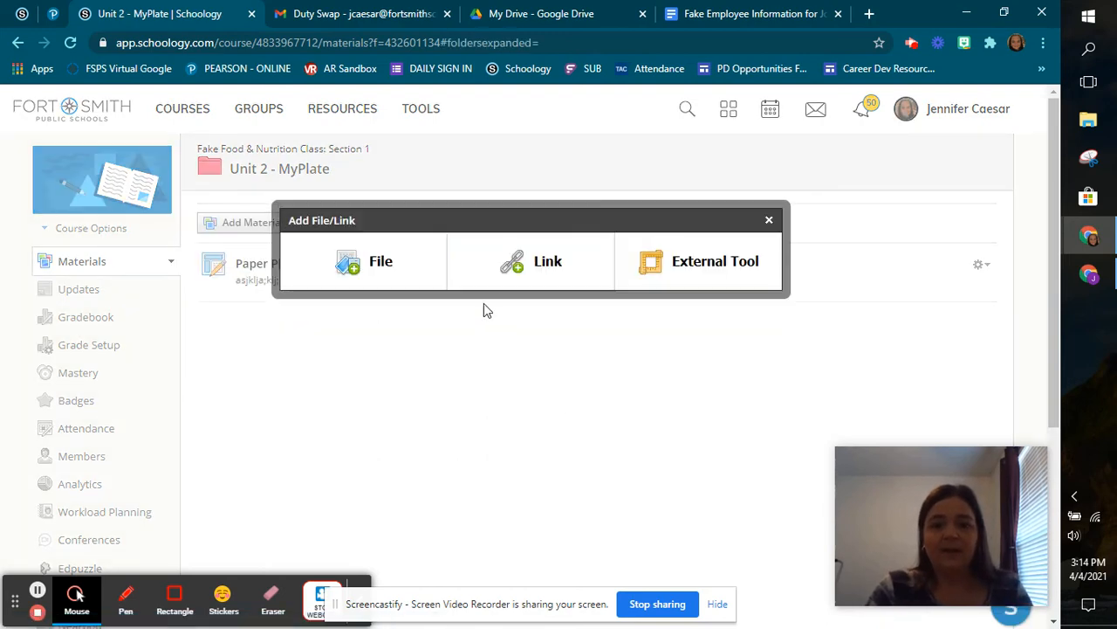
click(515, 261)
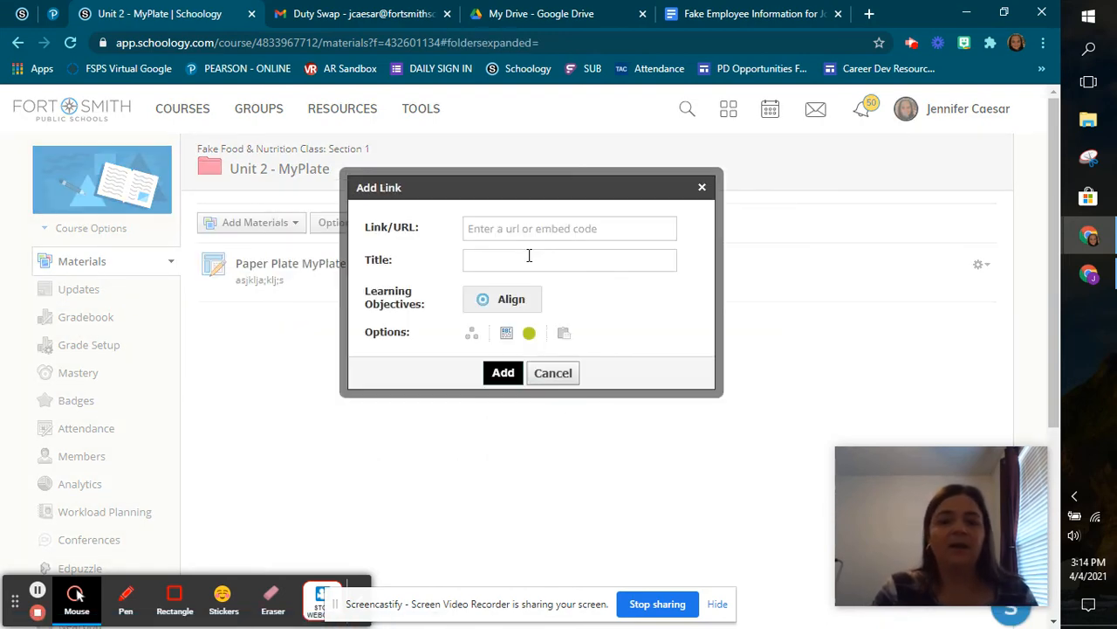
click(487, 230)
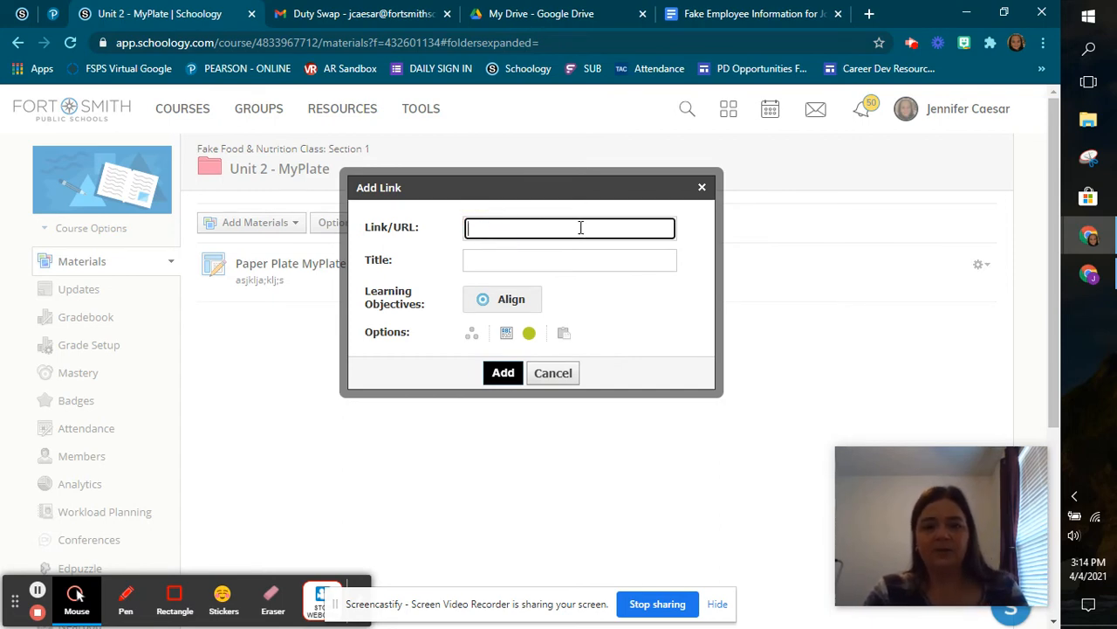
click(531, 260)
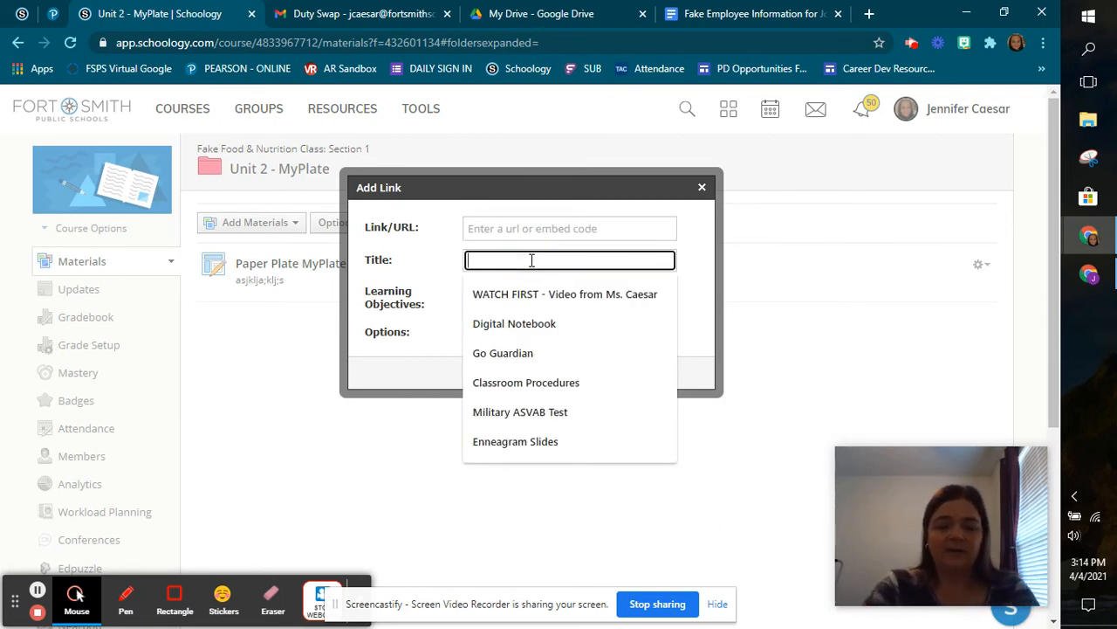
- Open the Arkansas Digital Sandbox site in a new browser tab and log in with the saved account credentials
click(868, 13)
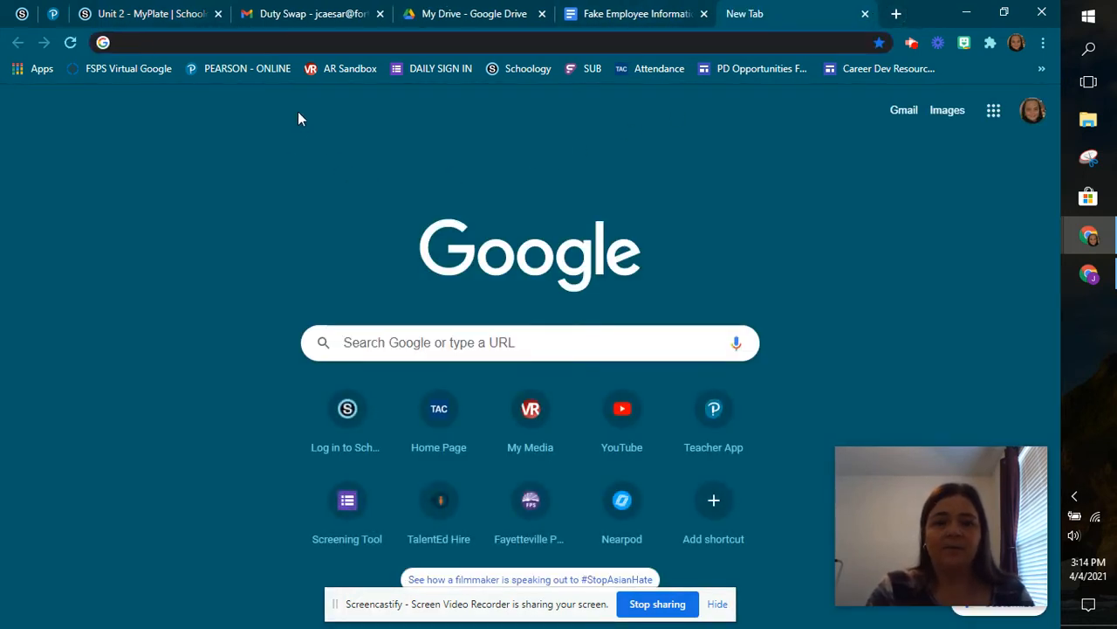
click(340, 68)
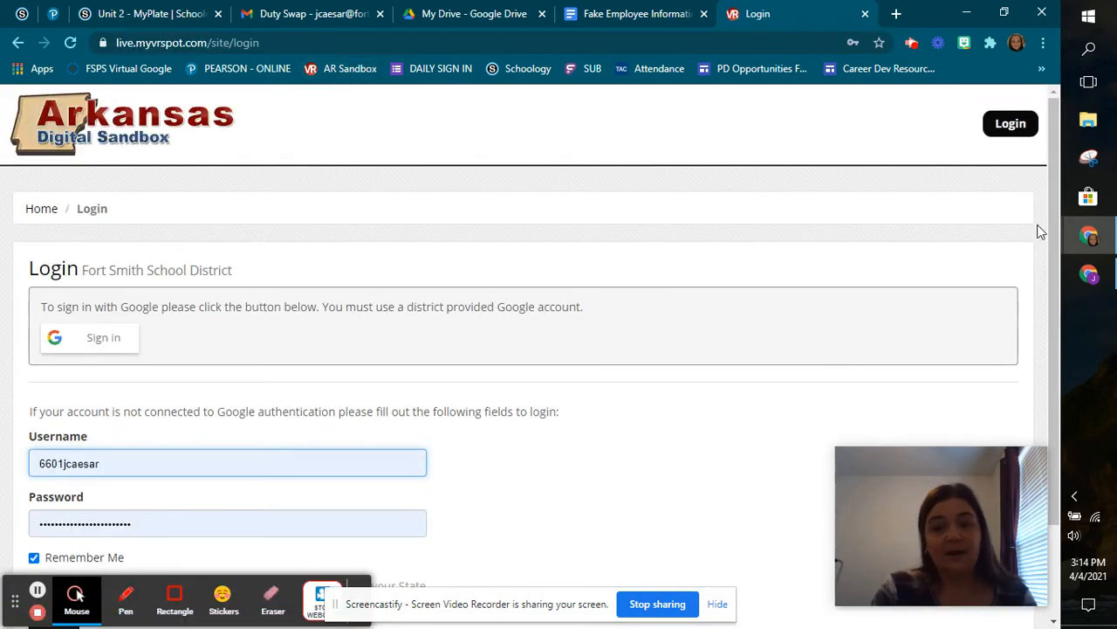
drag(1052, 234, 1026, 450)
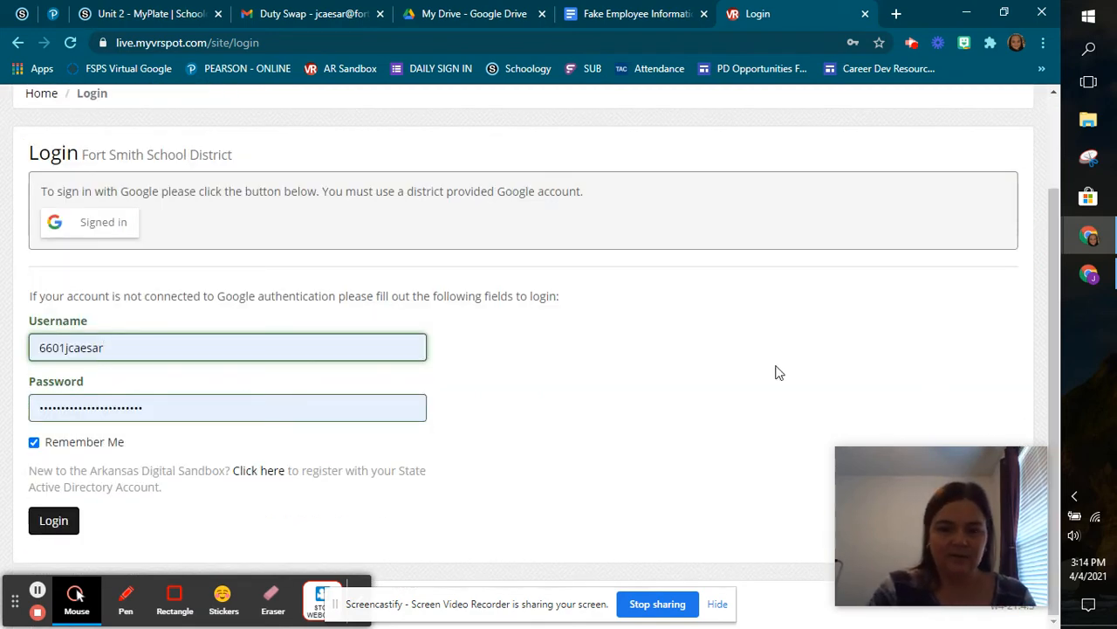
click(50, 520)
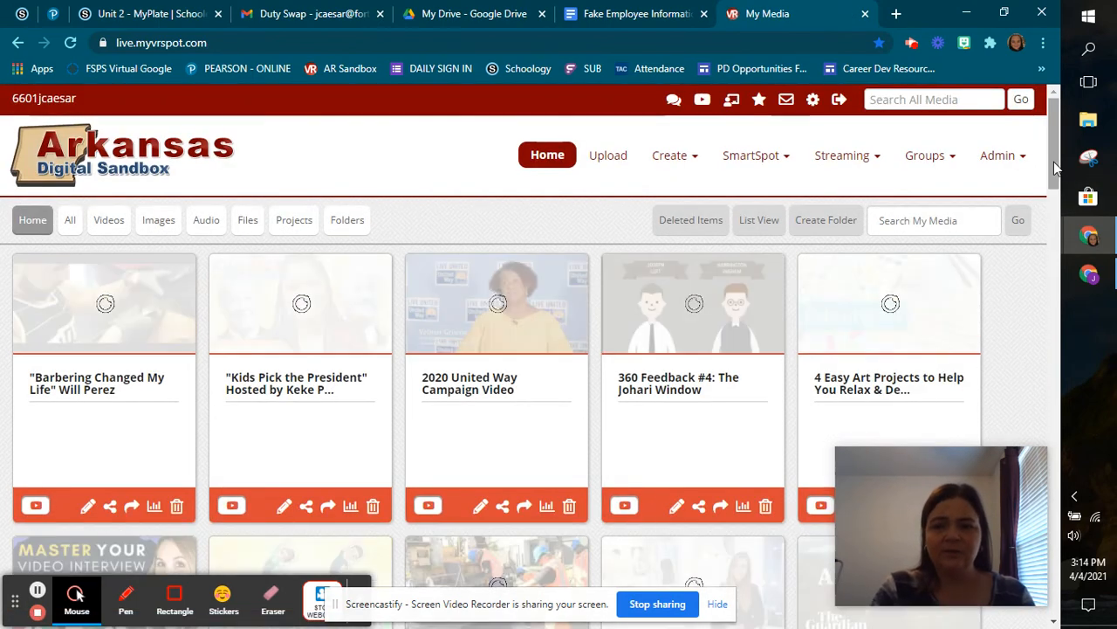
- Open the "First Impression - Do's & Don'ts" video from the media library and copy its link for sharing outside MyVRSpot
mouse_move(1054, 168)
mouse_down()
mouse_move(1054, 240)
mouse_move(1047, 180)
mouse_up()
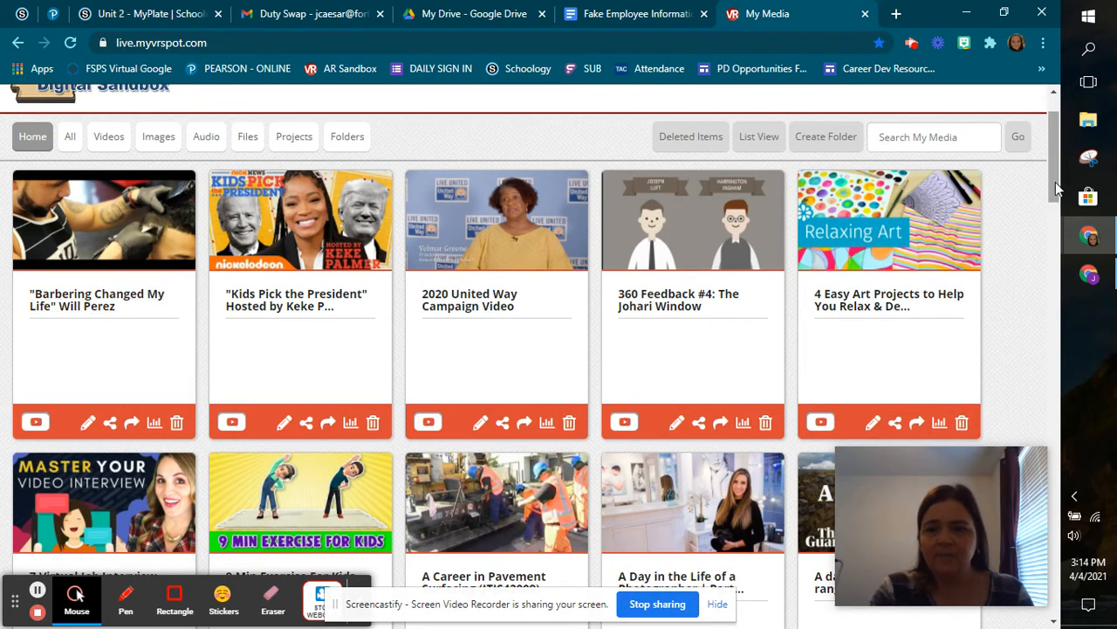
drag(1056, 187, 1047, 268)
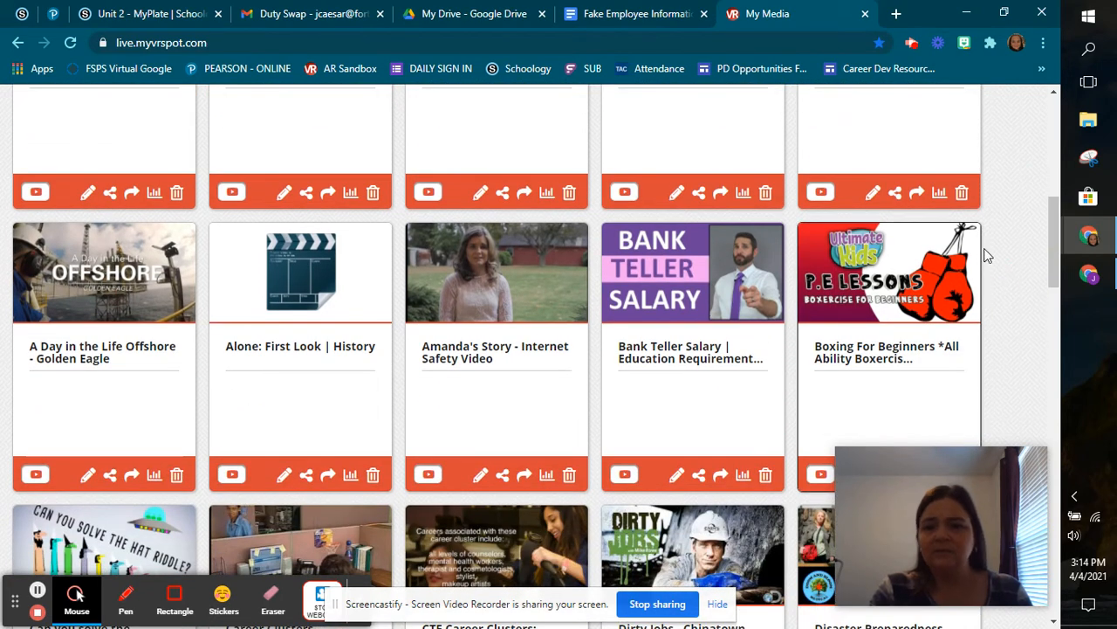
drag(1048, 254, 1032, 358)
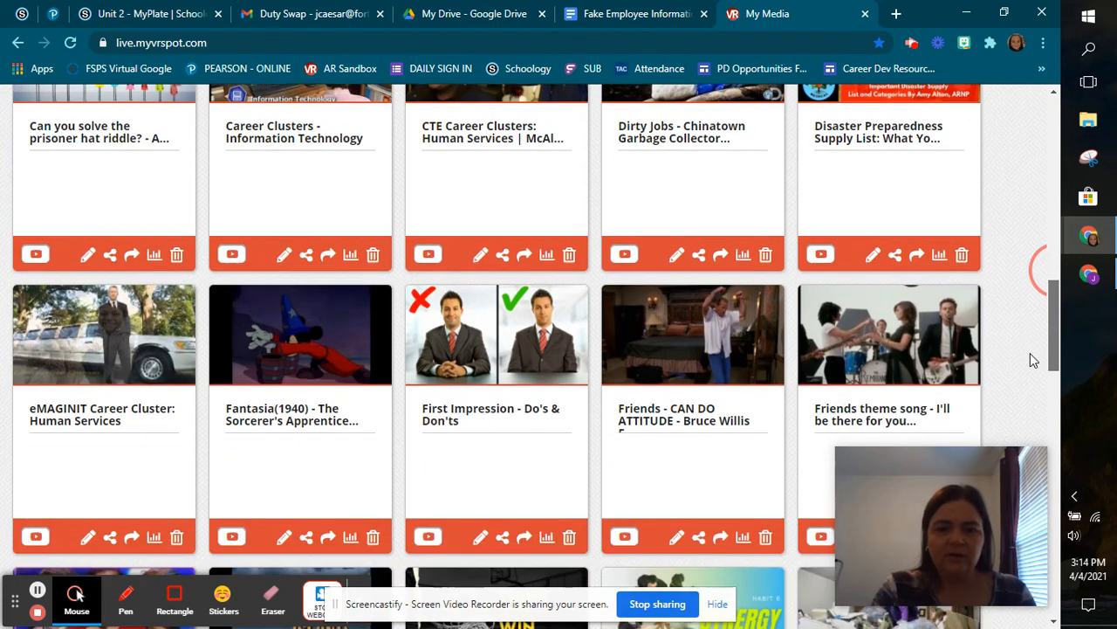
click(518, 347)
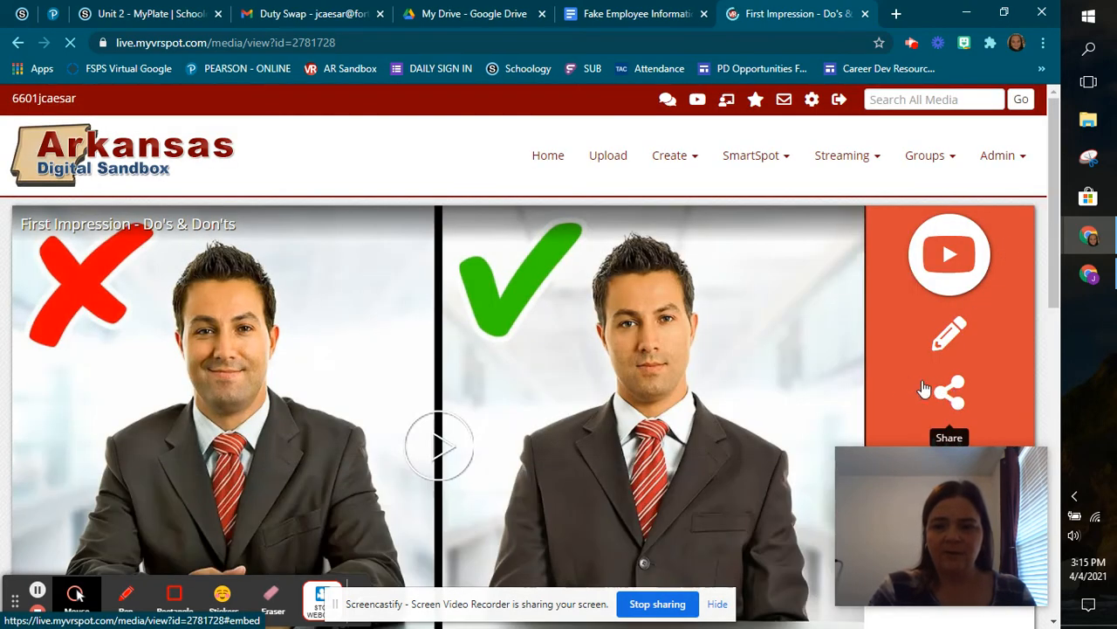
click(950, 396)
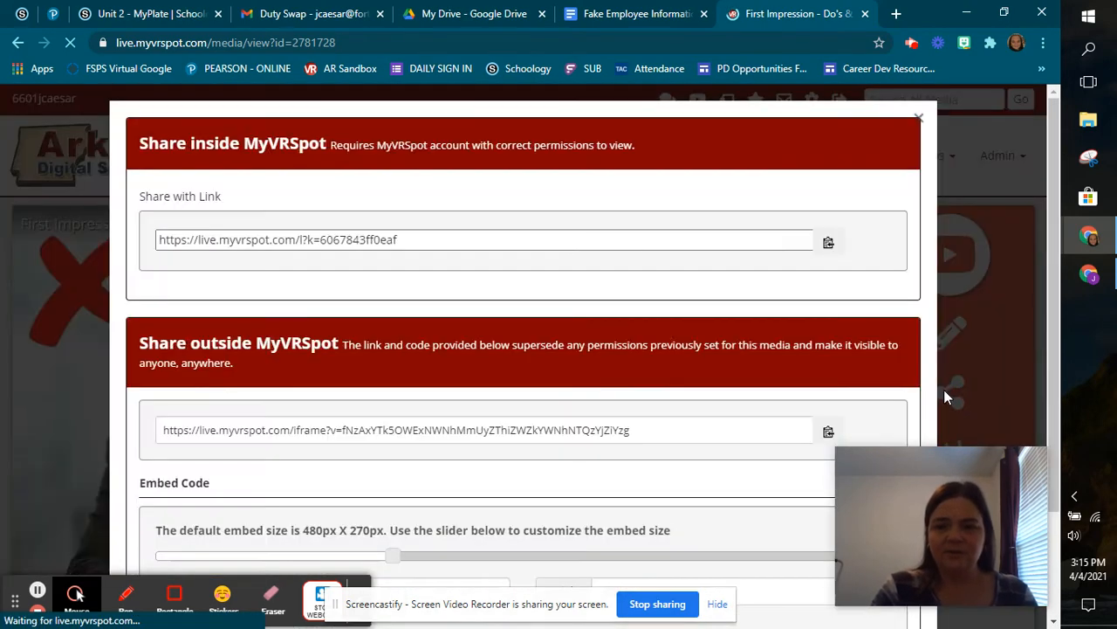
click(828, 435)
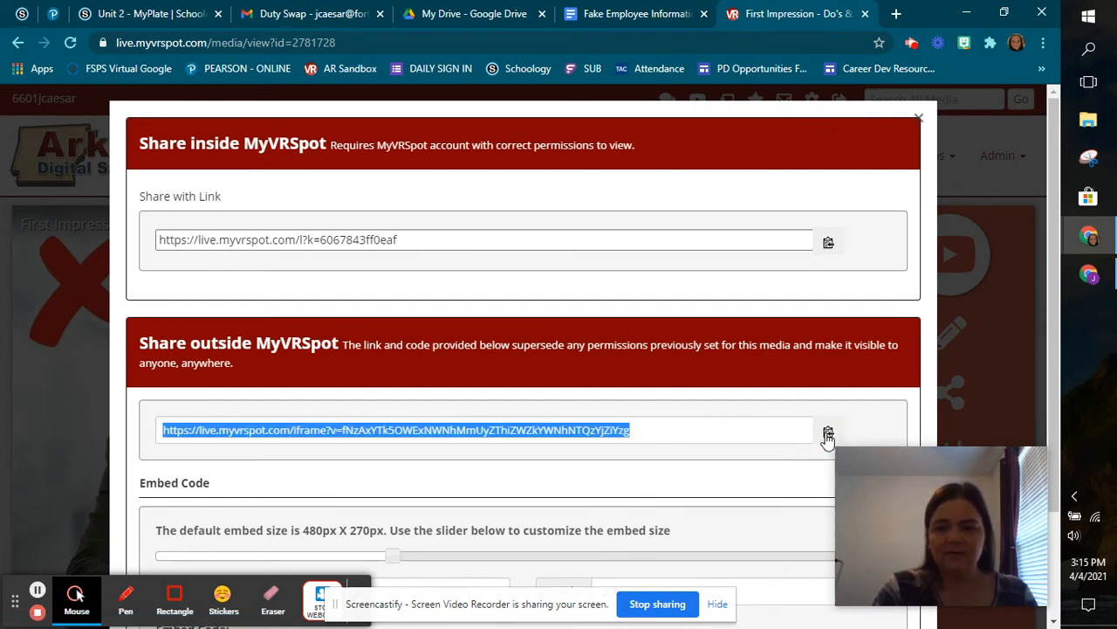
- Return to Schoology and add the copied video link to the Unit 2 - MyPlate folder, titled "Job Do's & Don't"
click(50, 15)
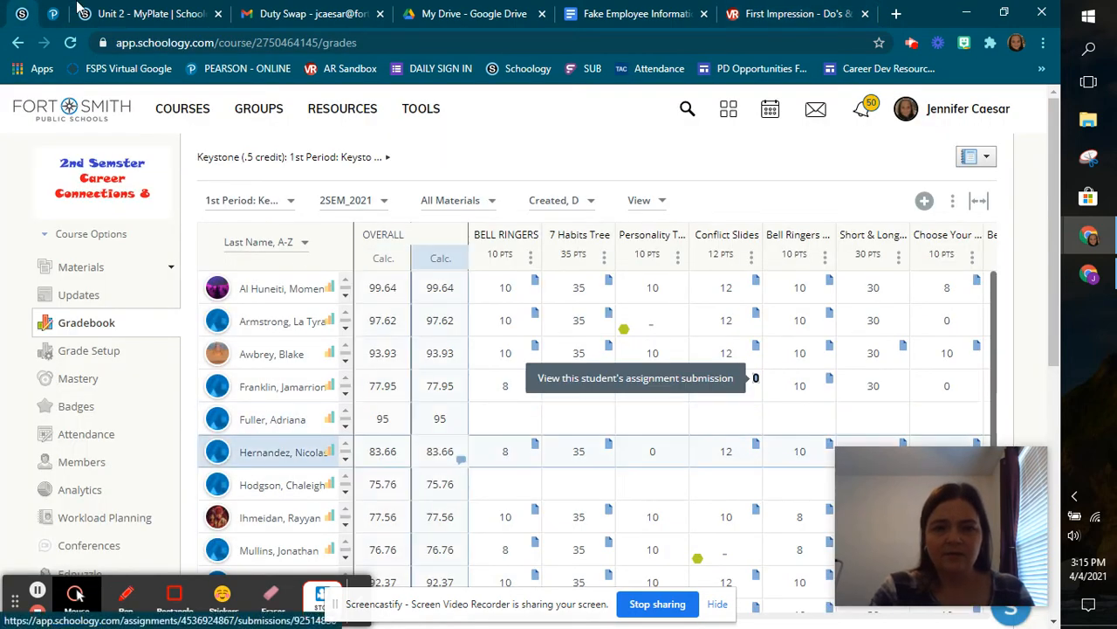
click(139, 10)
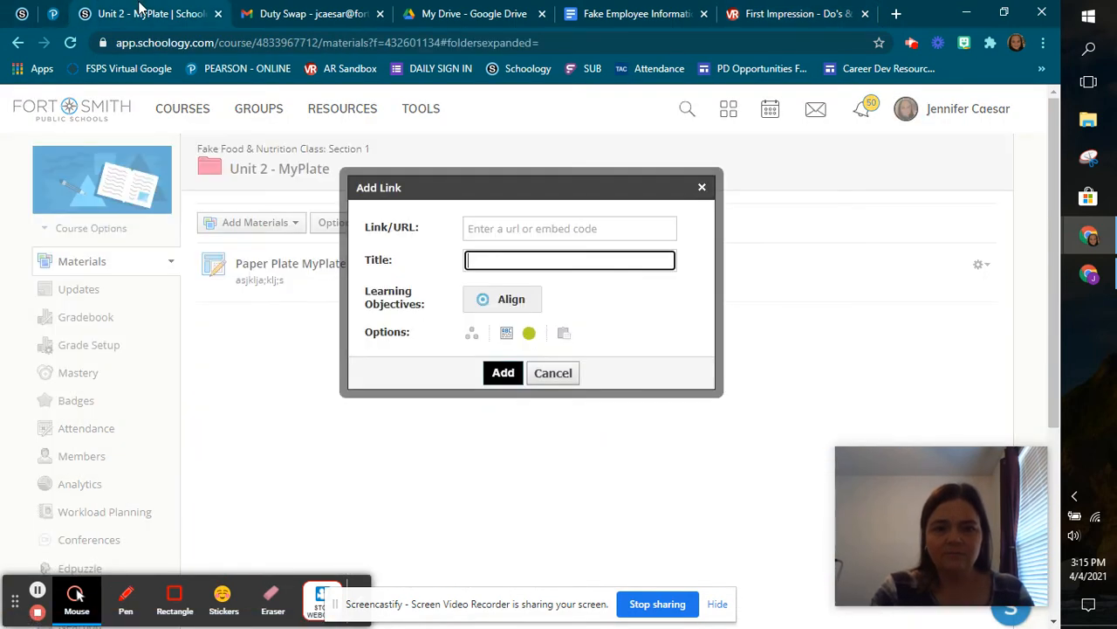
click(503, 228)
key(ctrl+v)
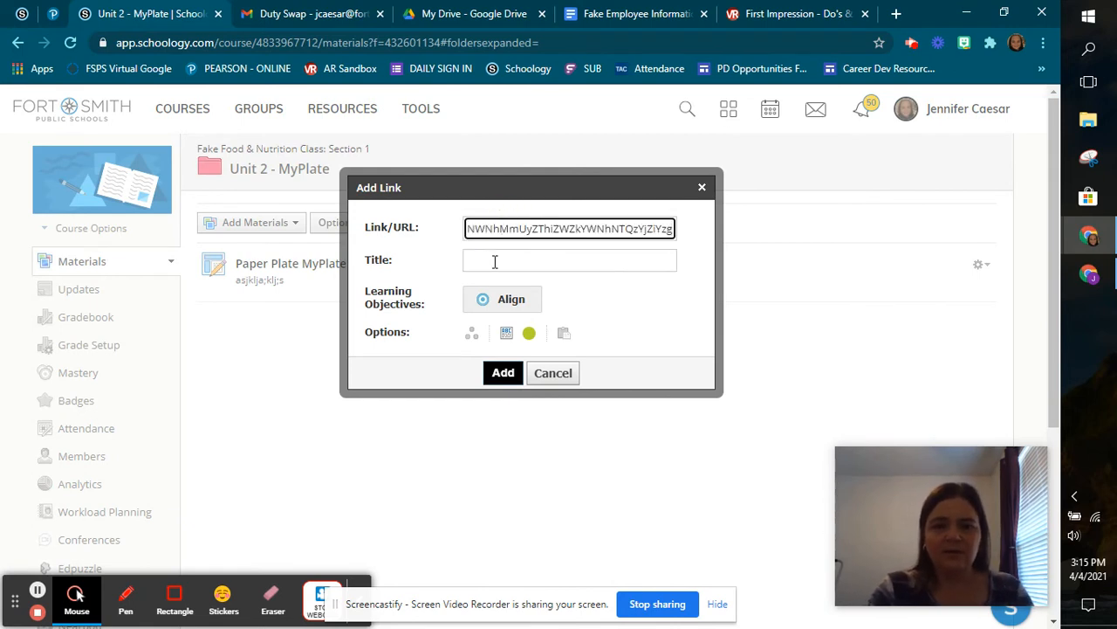
click(495, 262)
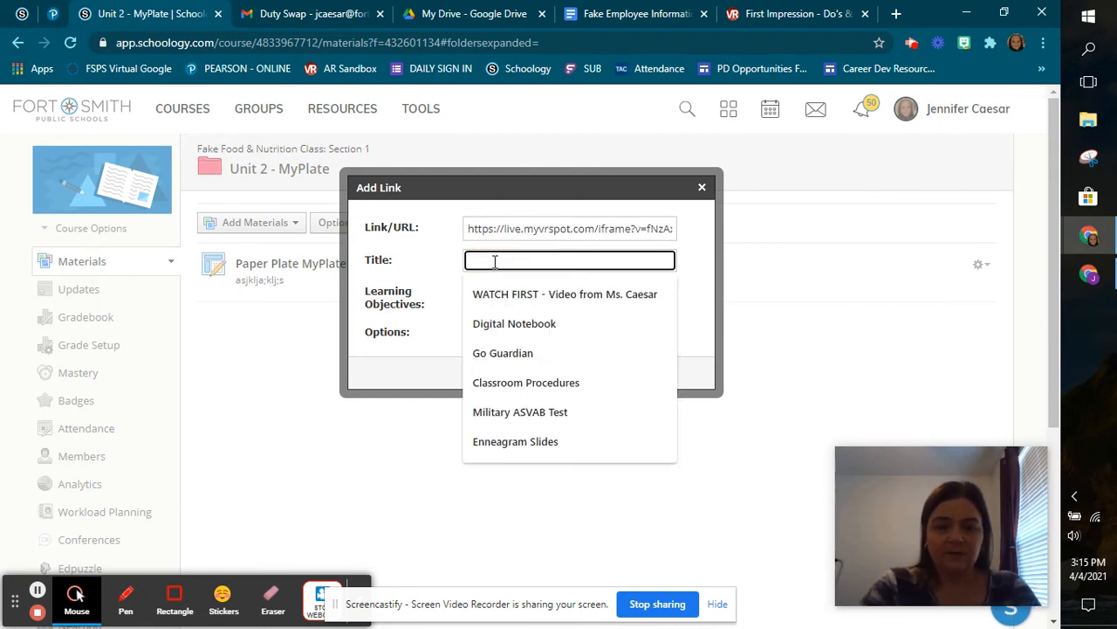
text(Job Do's & Don't)
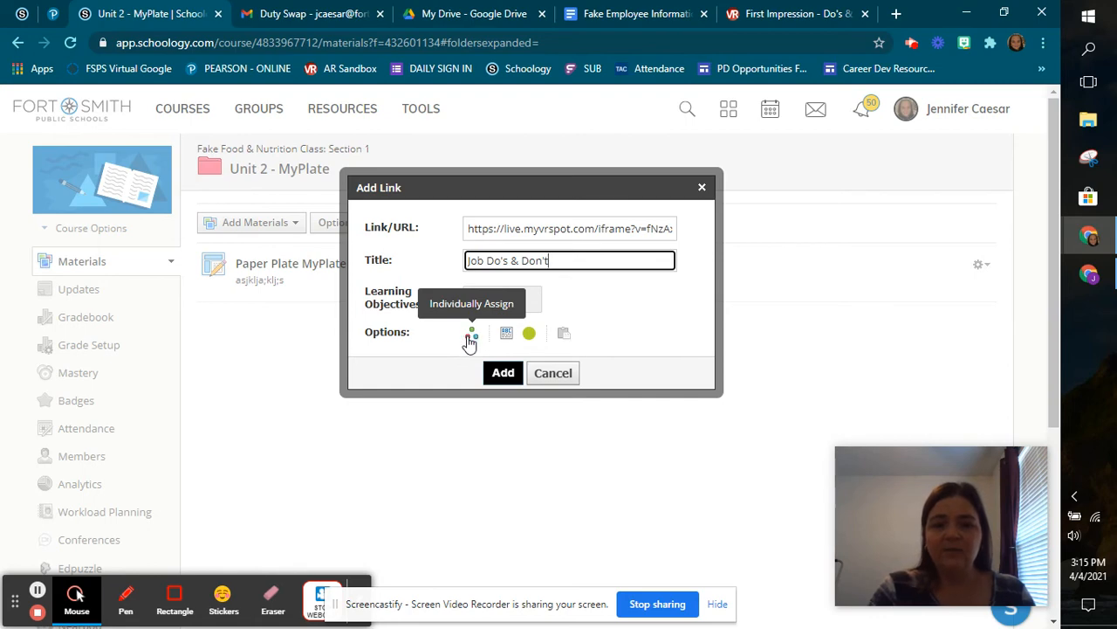
click(499, 372)
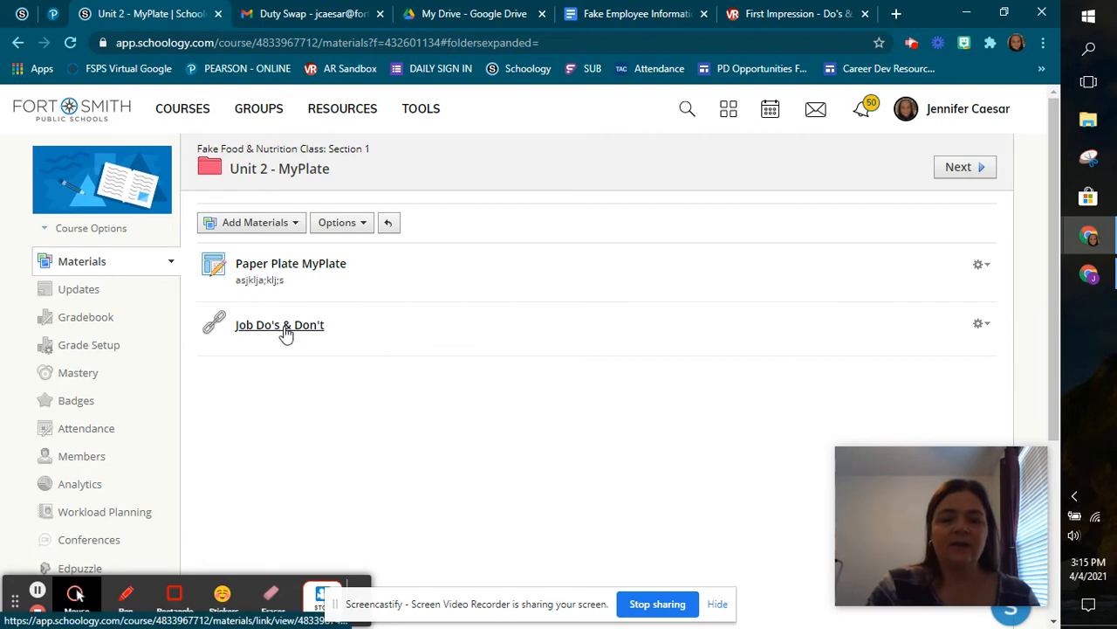
- Open the "Job Do's & Don't" link and look over its embedded video
click(288, 331)
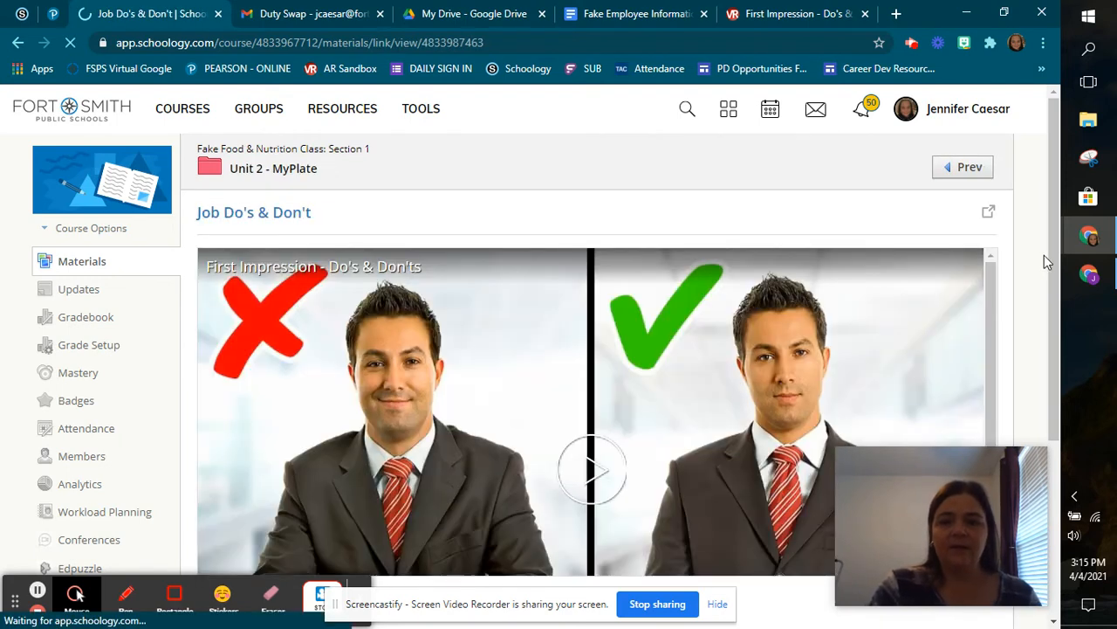
scroll(1038, 384, down, 2)
scroll(1040, 366, up, 1)
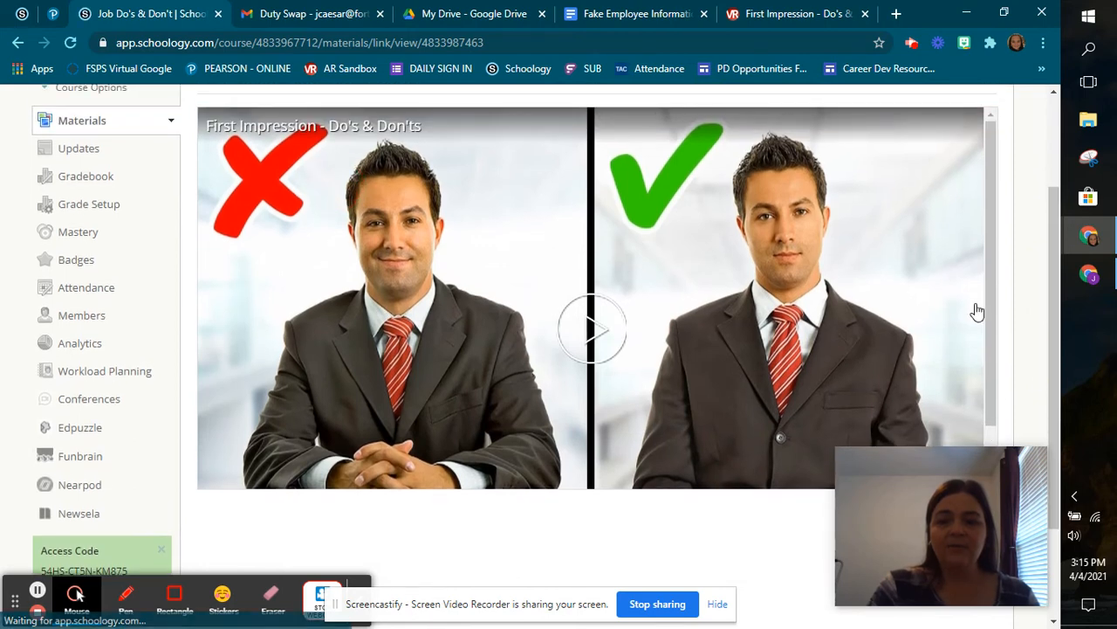
drag(991, 319, 978, 401)
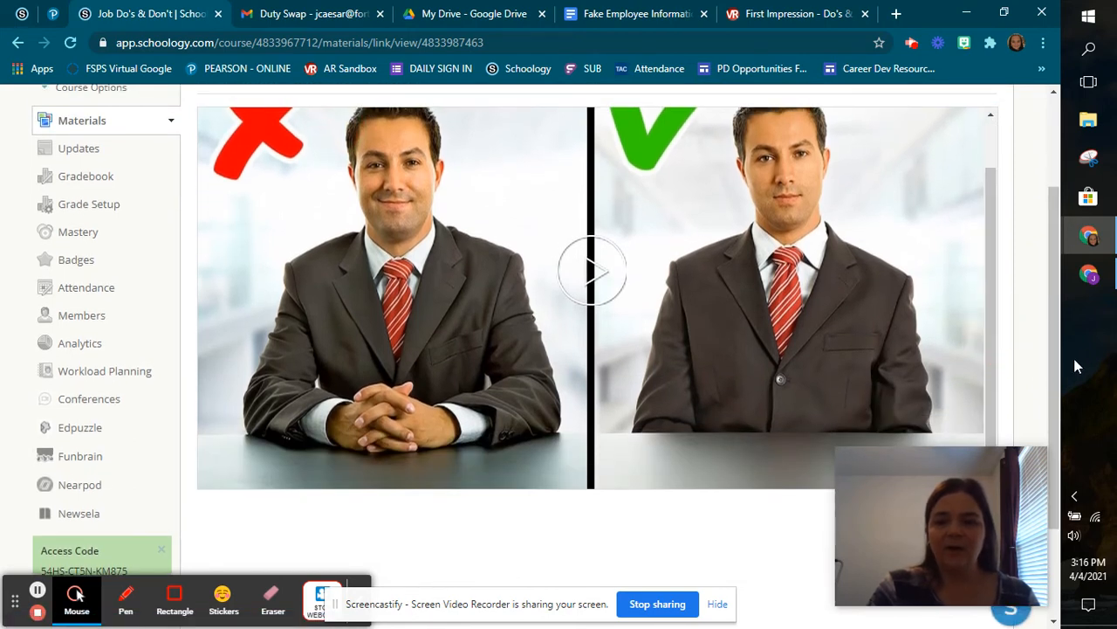
scroll(1057, 364, up, 1)
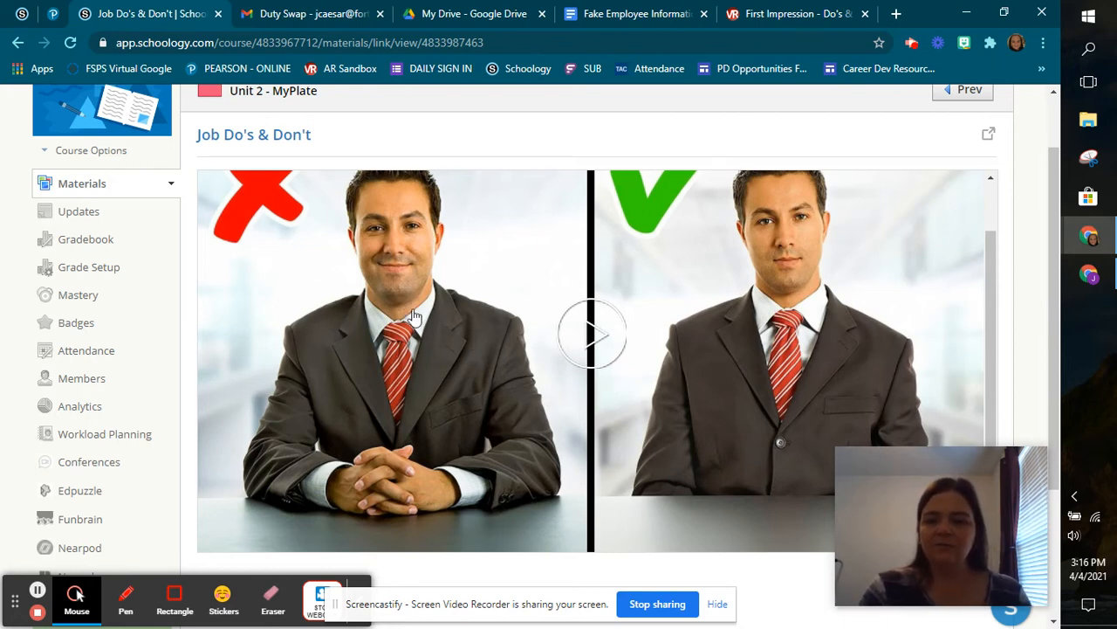
- Preview the linked video in a separate browser tab twice, closing it each time, and return to the Unit 2 - MyPlate folder
click(288, 137)
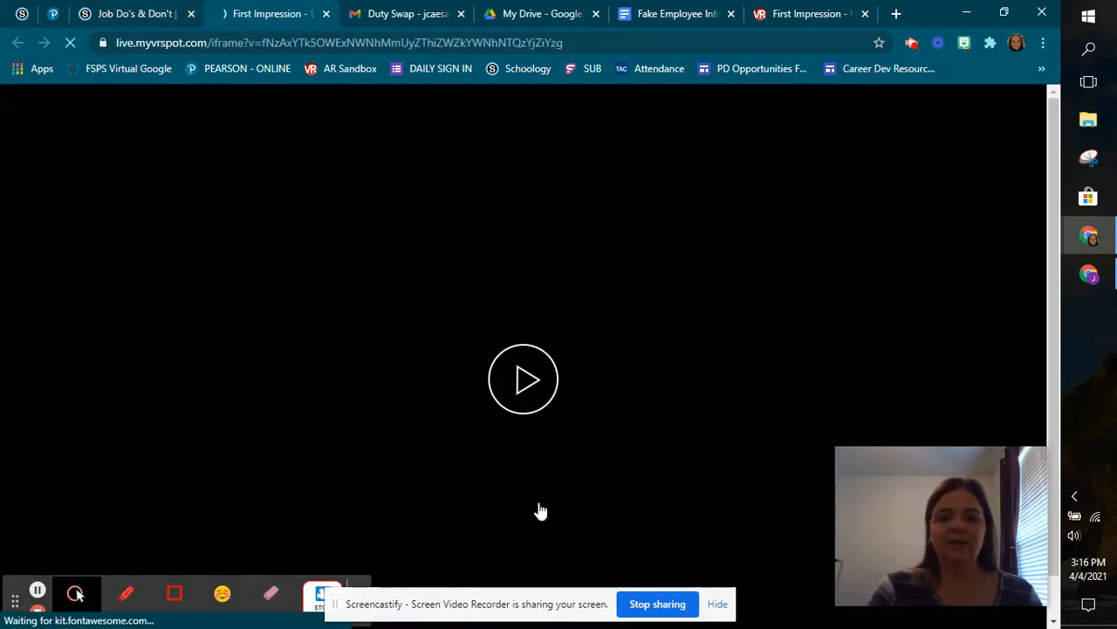
click(552, 379)
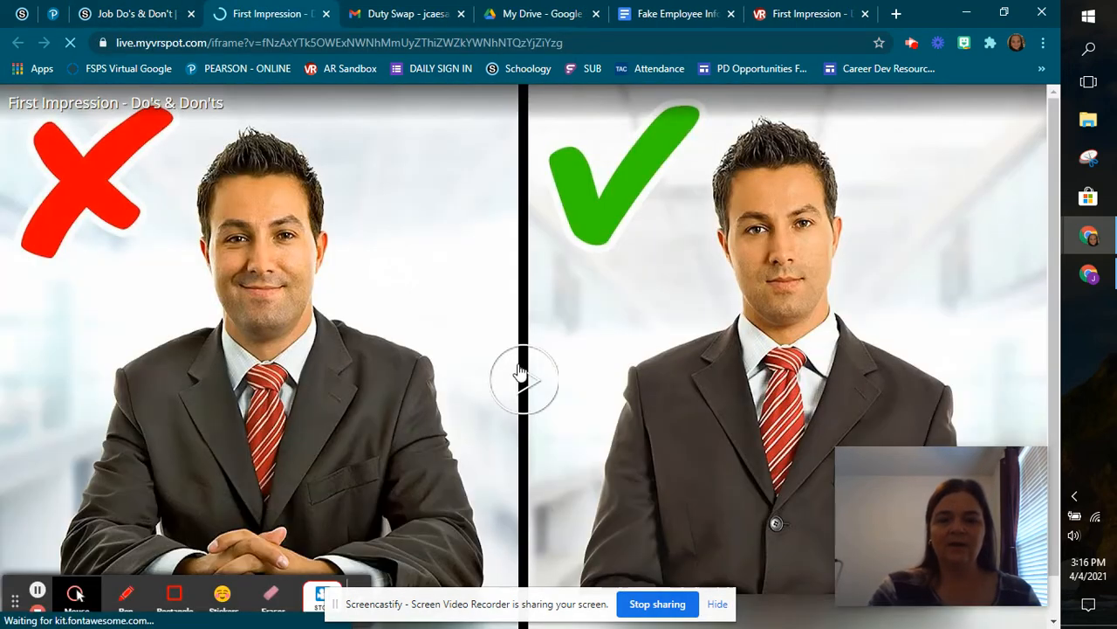
click(326, 14)
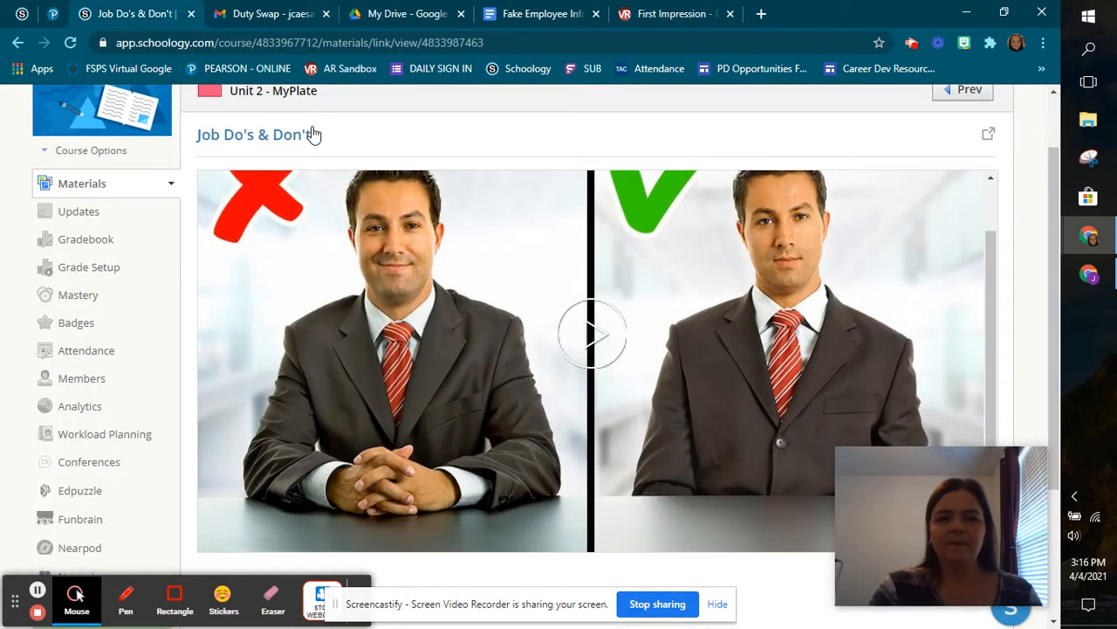
click(988, 134)
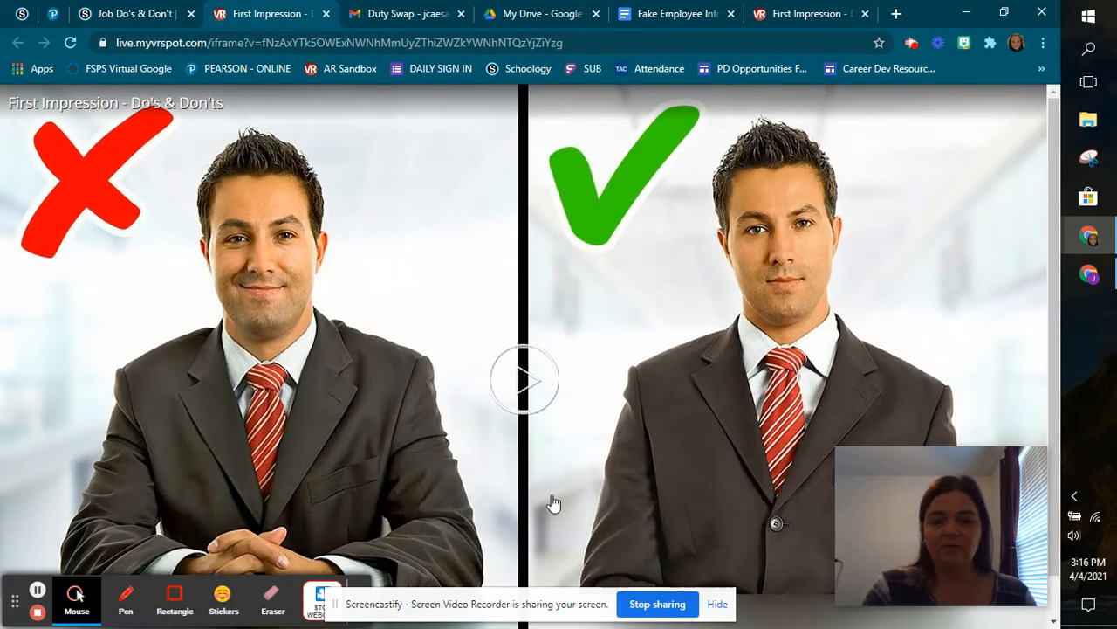
click(326, 14)
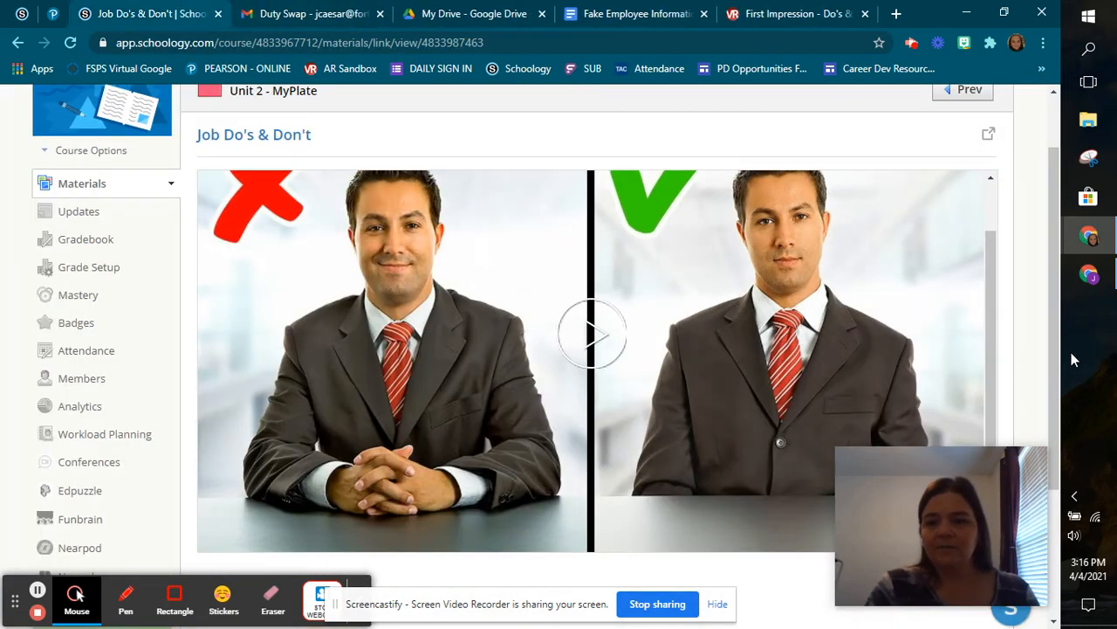
scroll(1052, 372, up, 1)
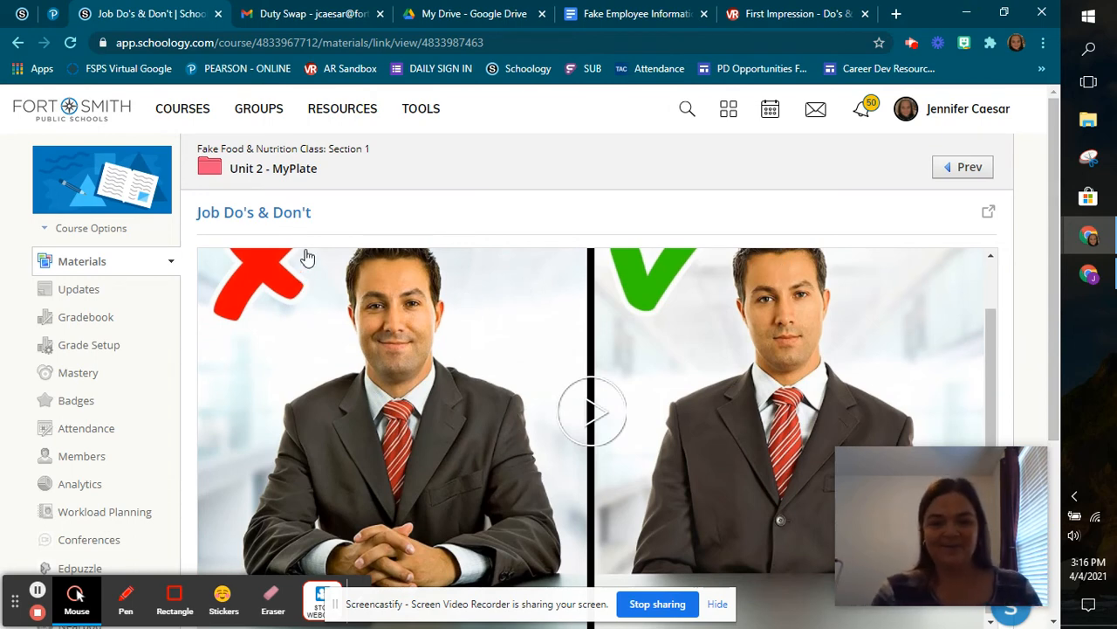
click(298, 174)
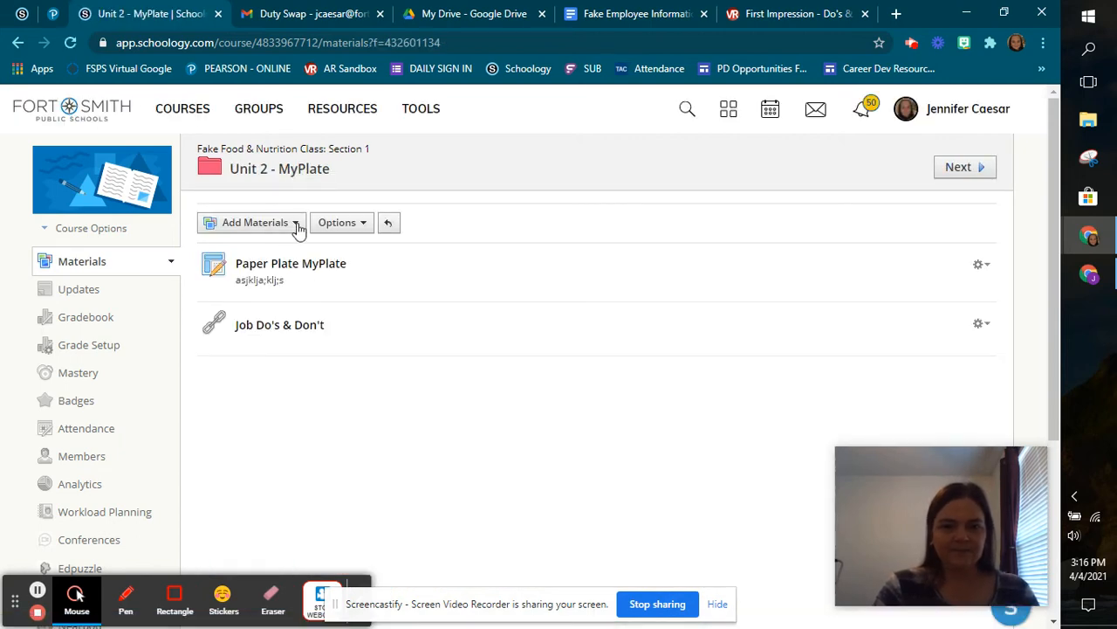
- Start a new discussion titled "Springpalooza" with the description "List your 10 favorite things about Spring!"
click(297, 226)
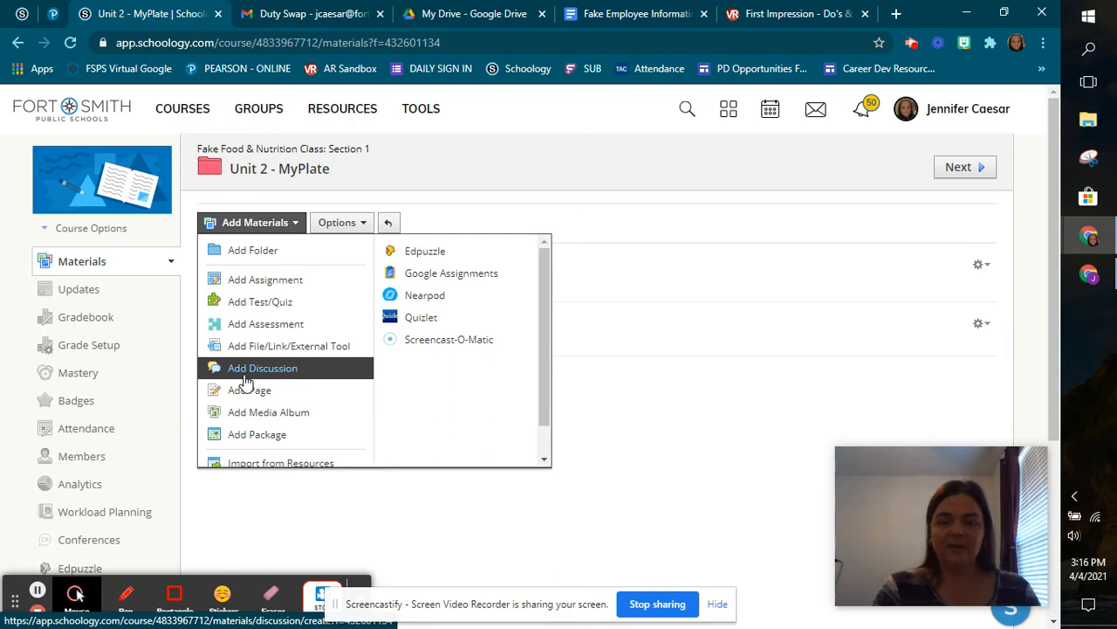
click(245, 372)
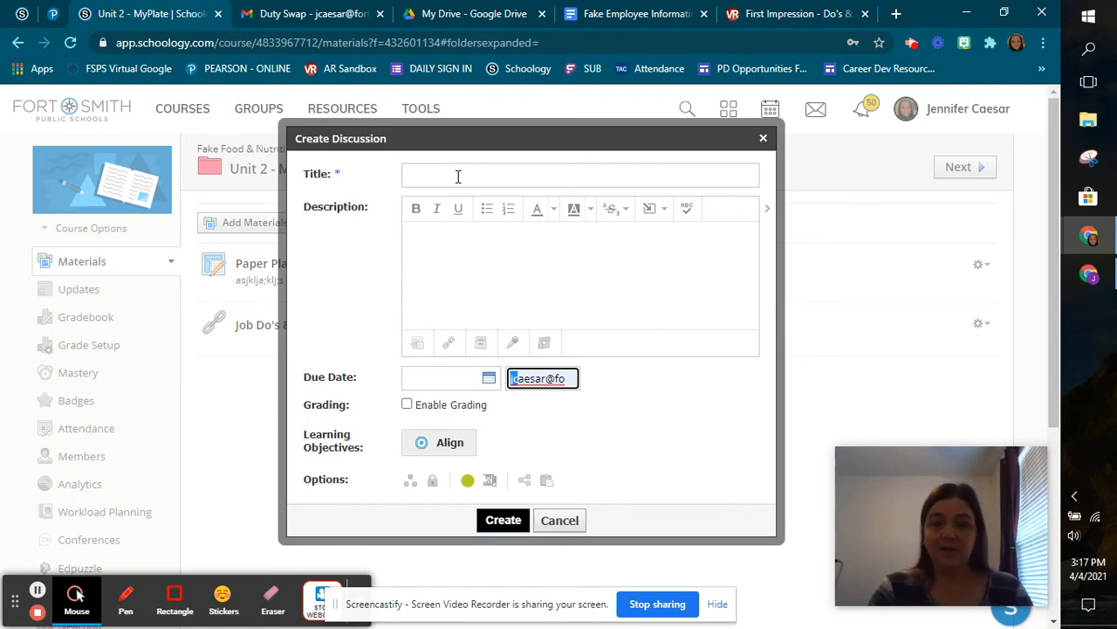
click(458, 177)
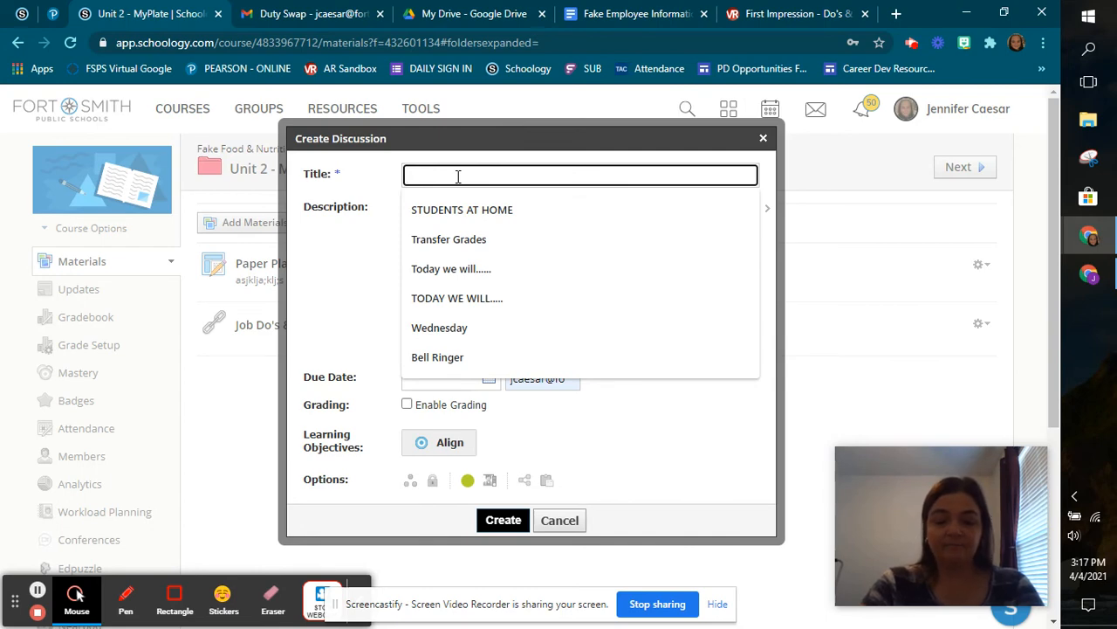
text(S)
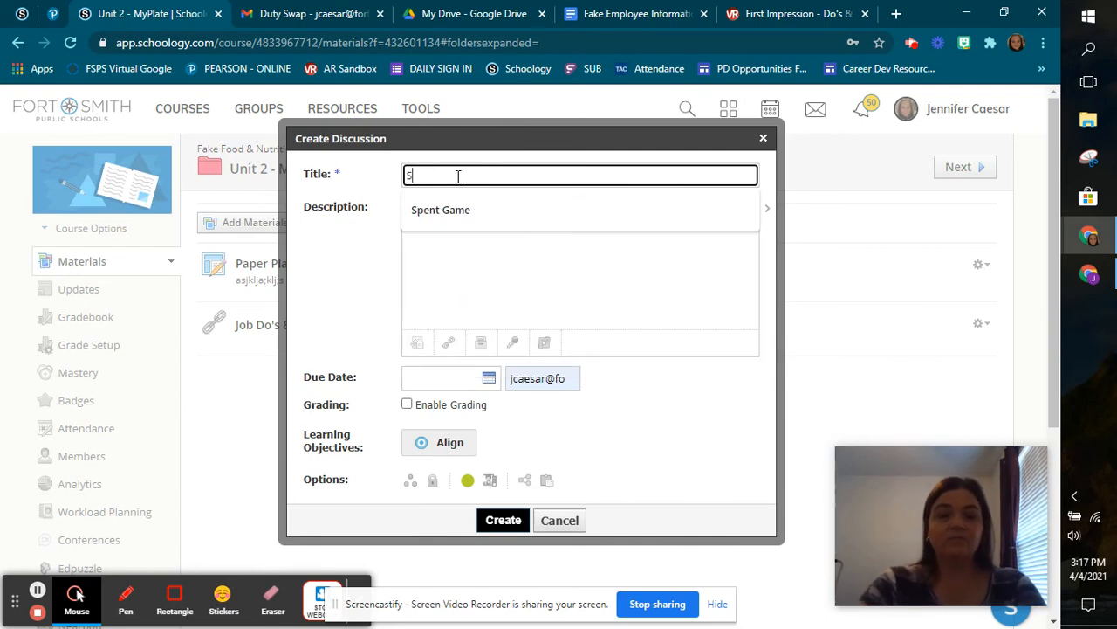
text(pring)
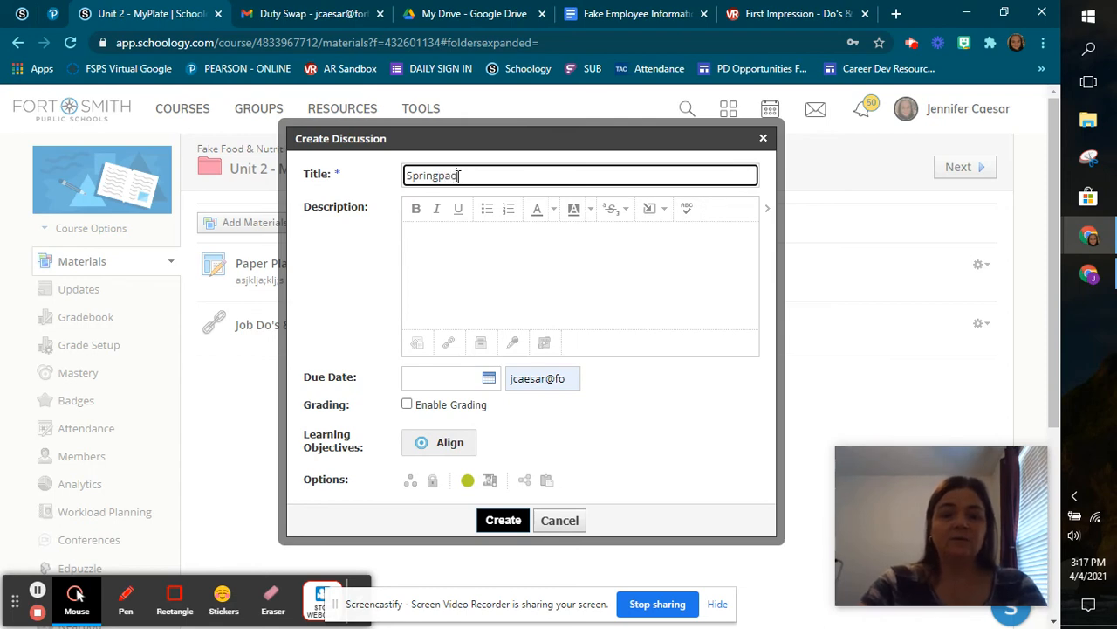
click(514, 259)
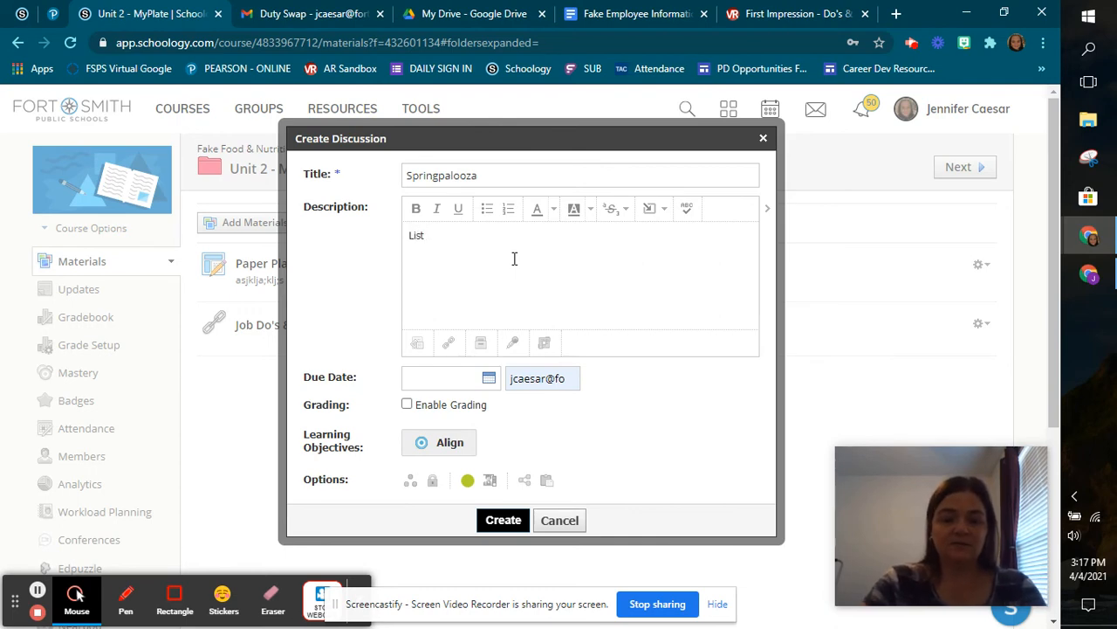
text(List your 10 favorit)
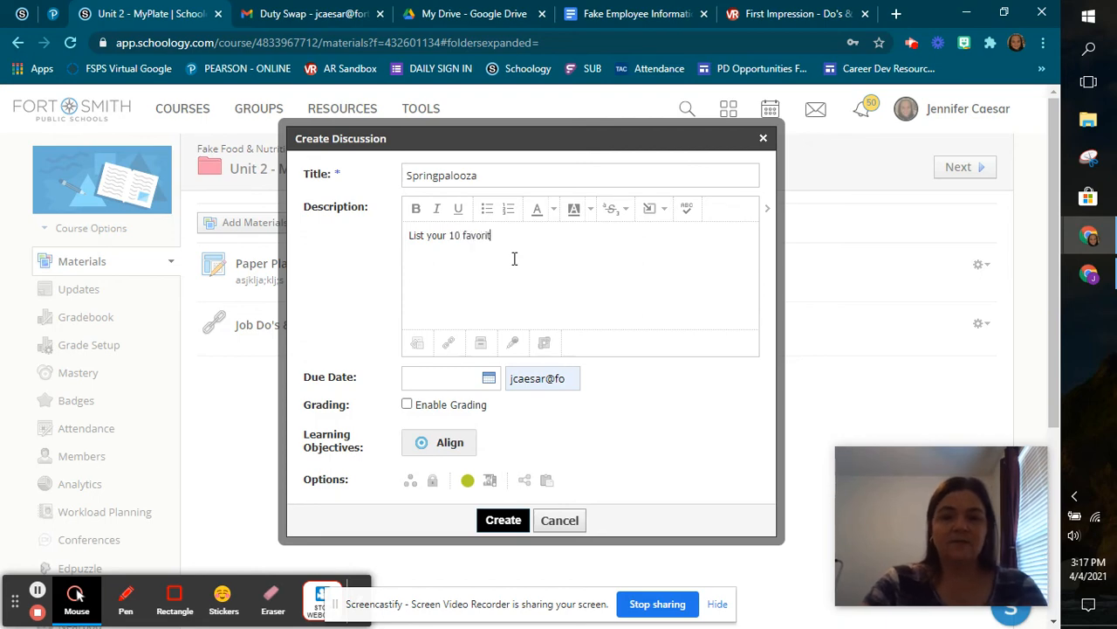
text(e things about)
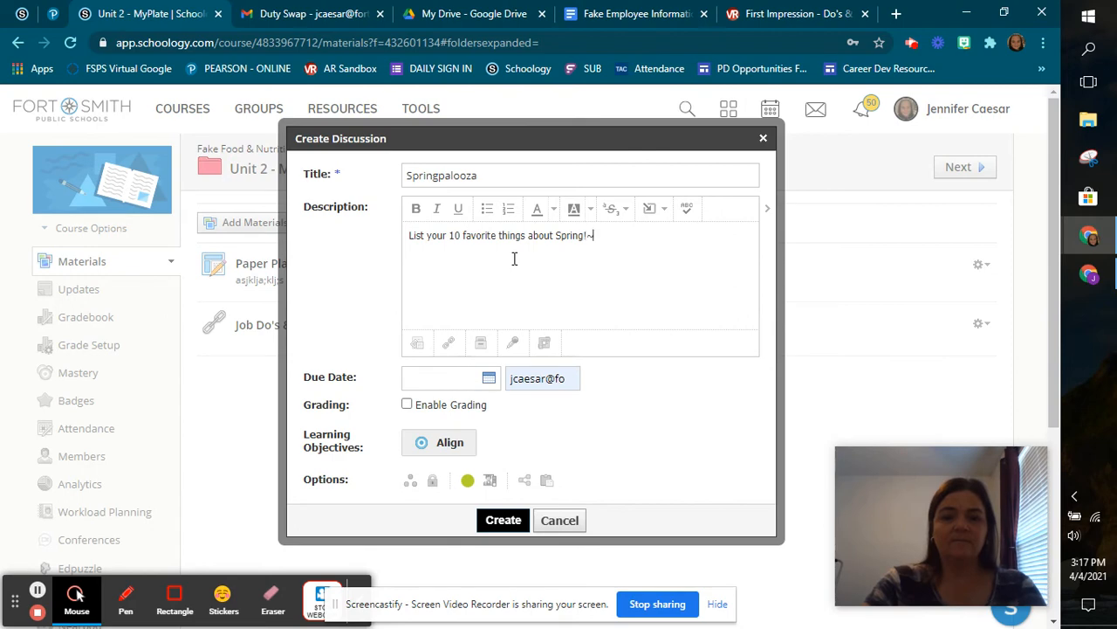
text( Spring!~)
key(BackSpace)
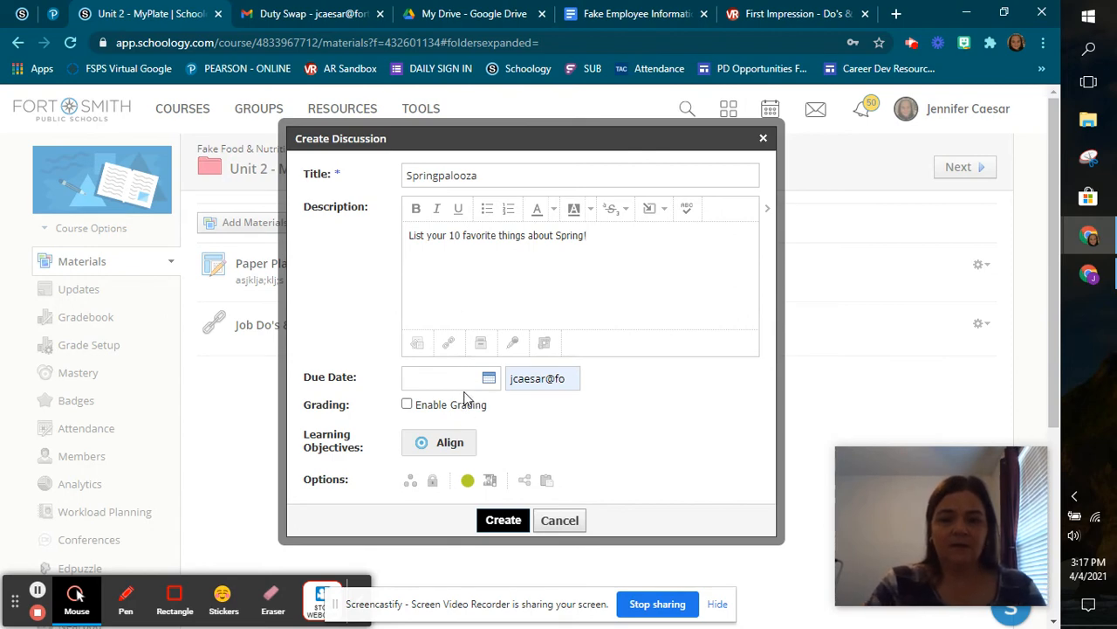
- Enable grading for the Springpalooza discussion with the Bell Ringer category and 10 points, and create it
click(406, 407)
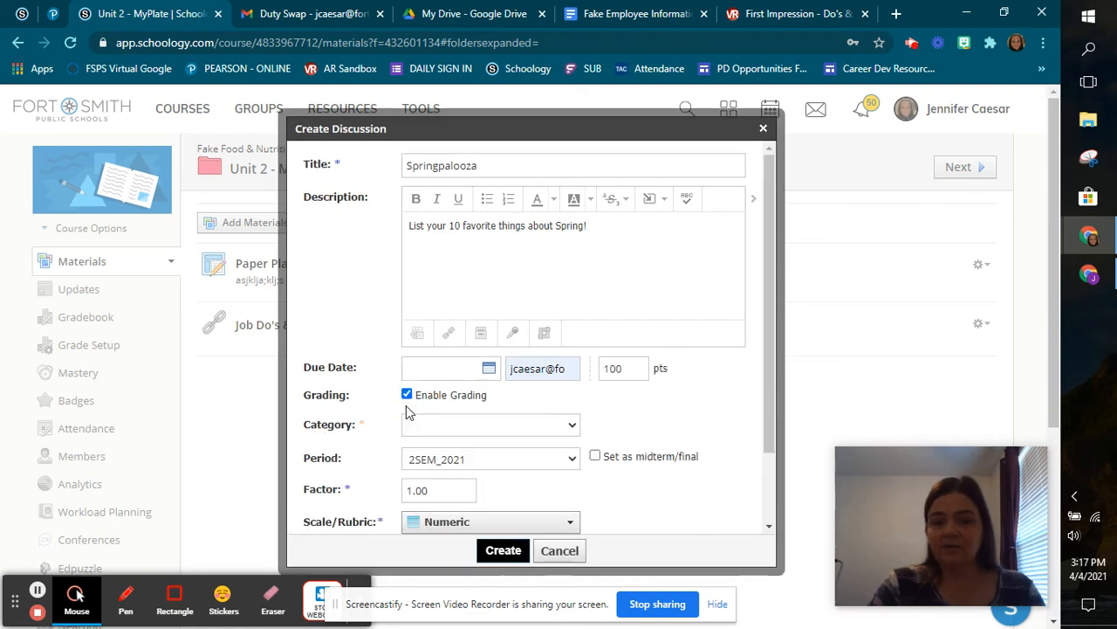
click(426, 428)
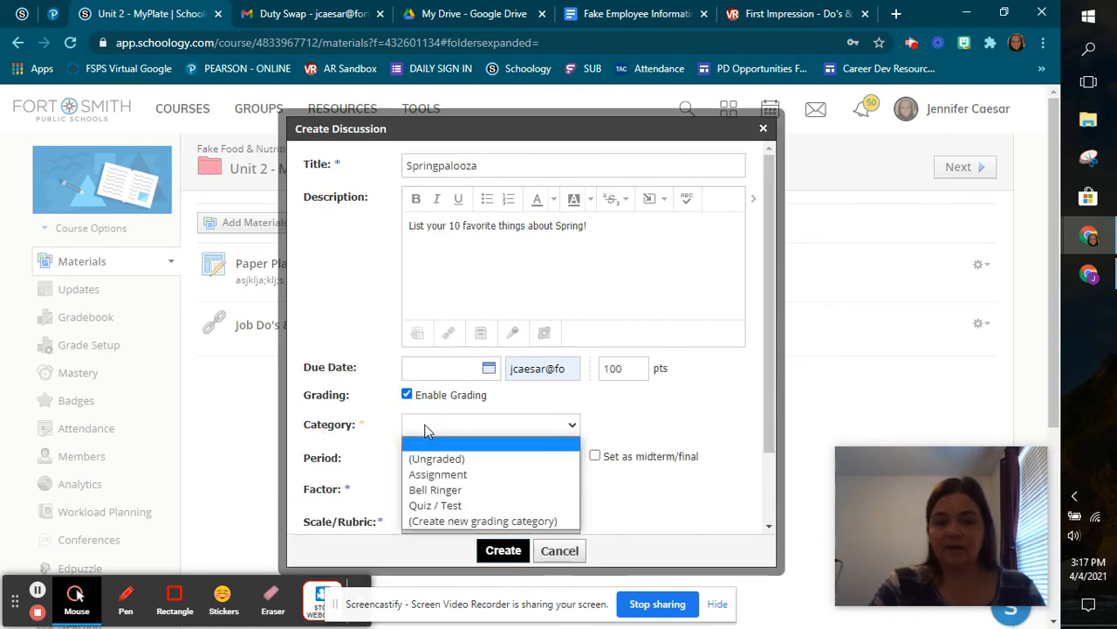
click(435, 490)
drag(624, 376, 581, 369)
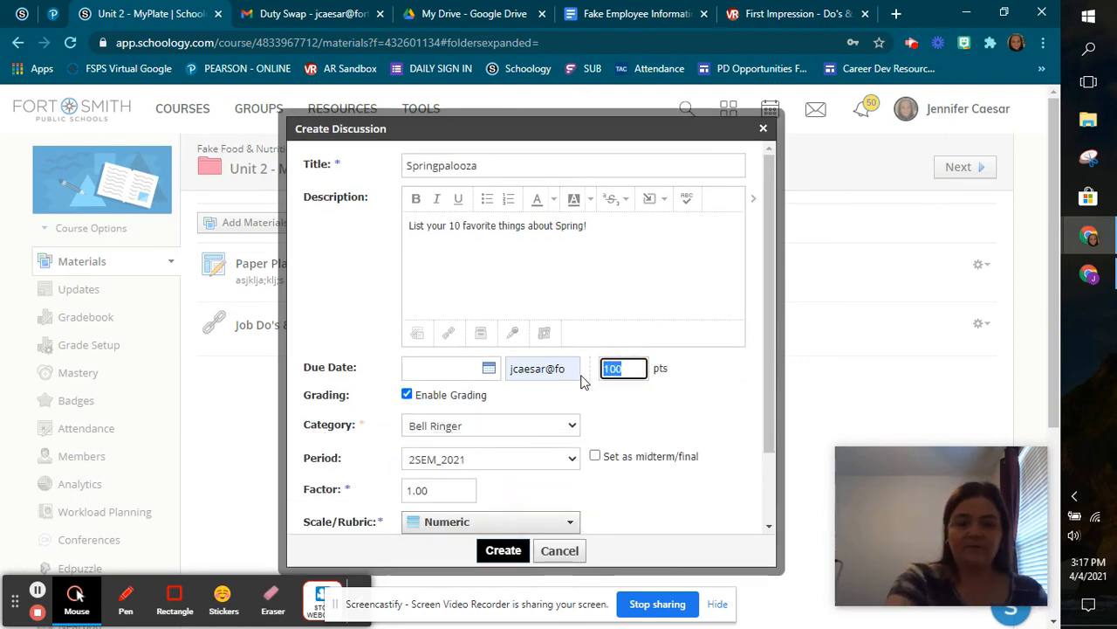
text(10)
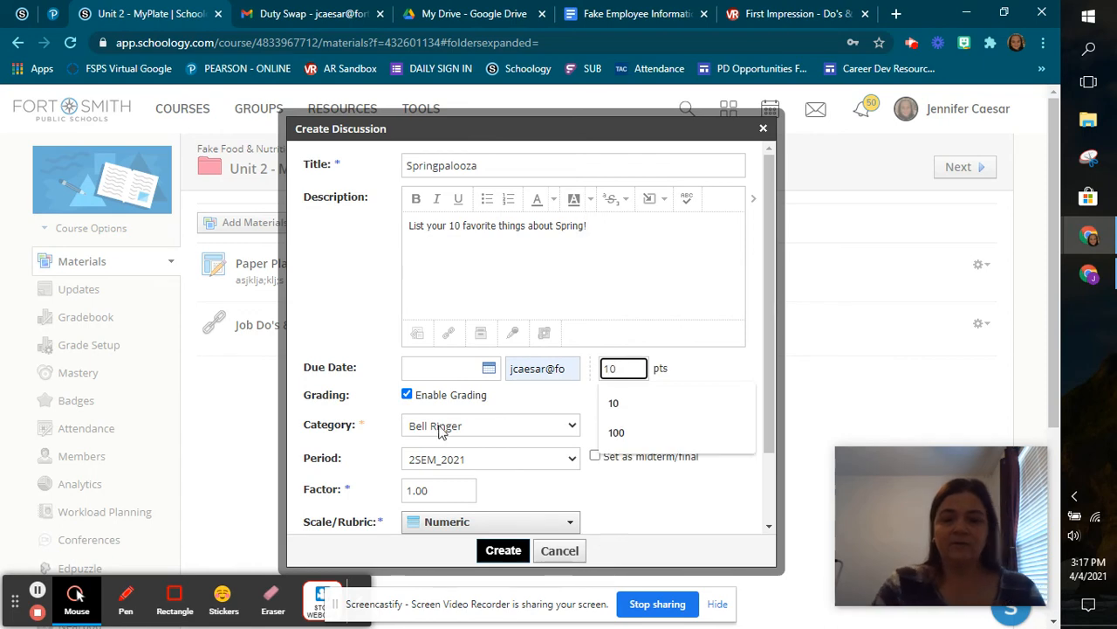
click(627, 400)
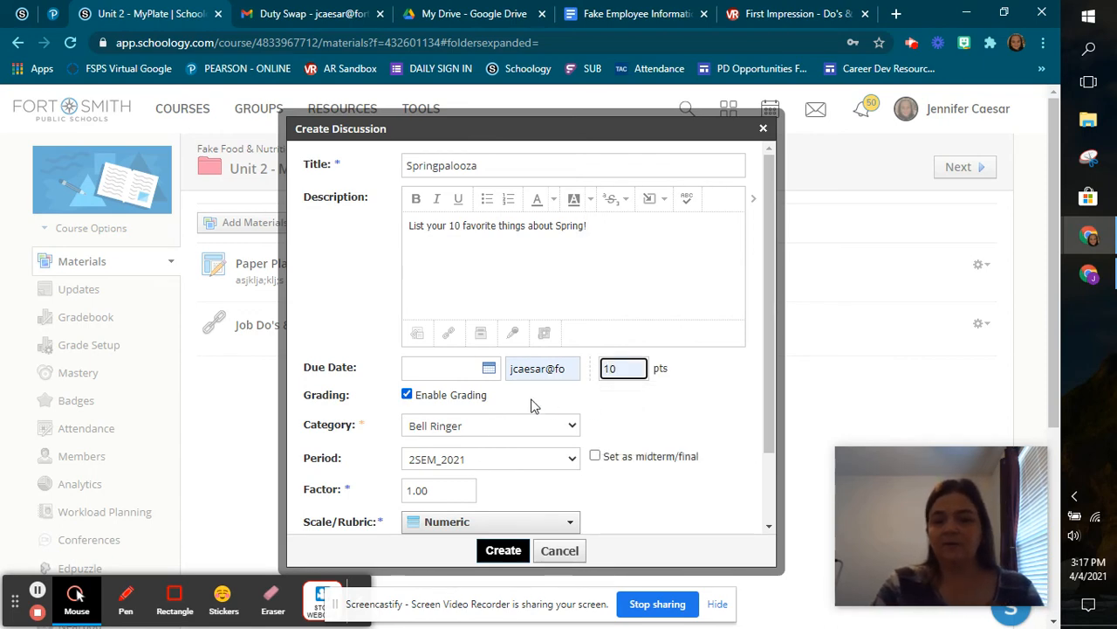
click(501, 550)
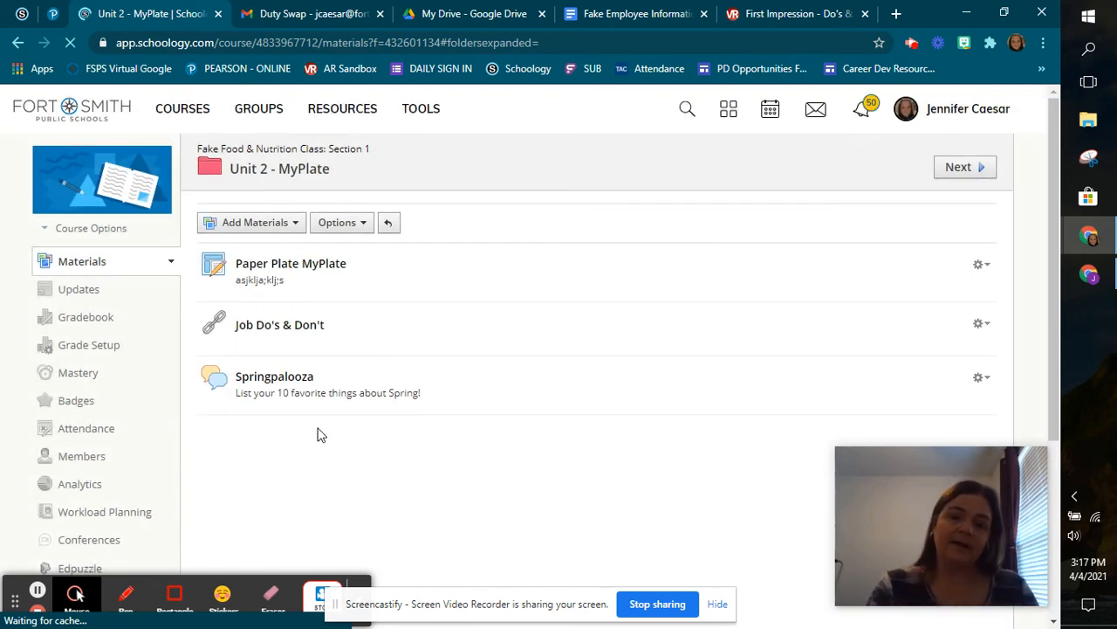
- Open the Springpalooza discussion and post a comment listing "Flowers" and "Mow Grass" on separate lines
click(289, 382)
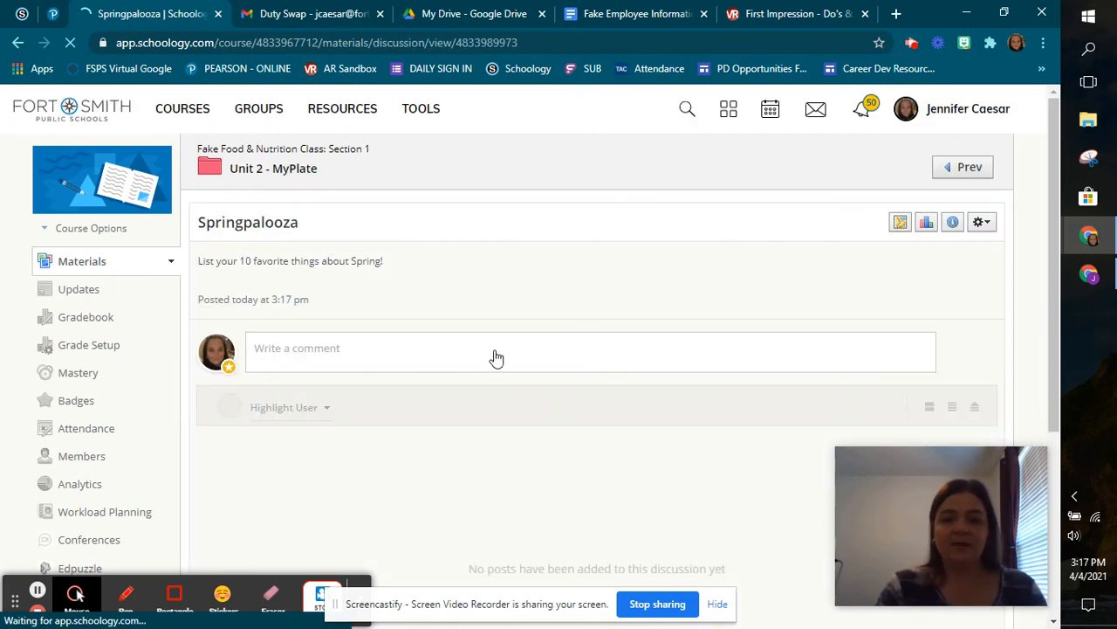
click(455, 359)
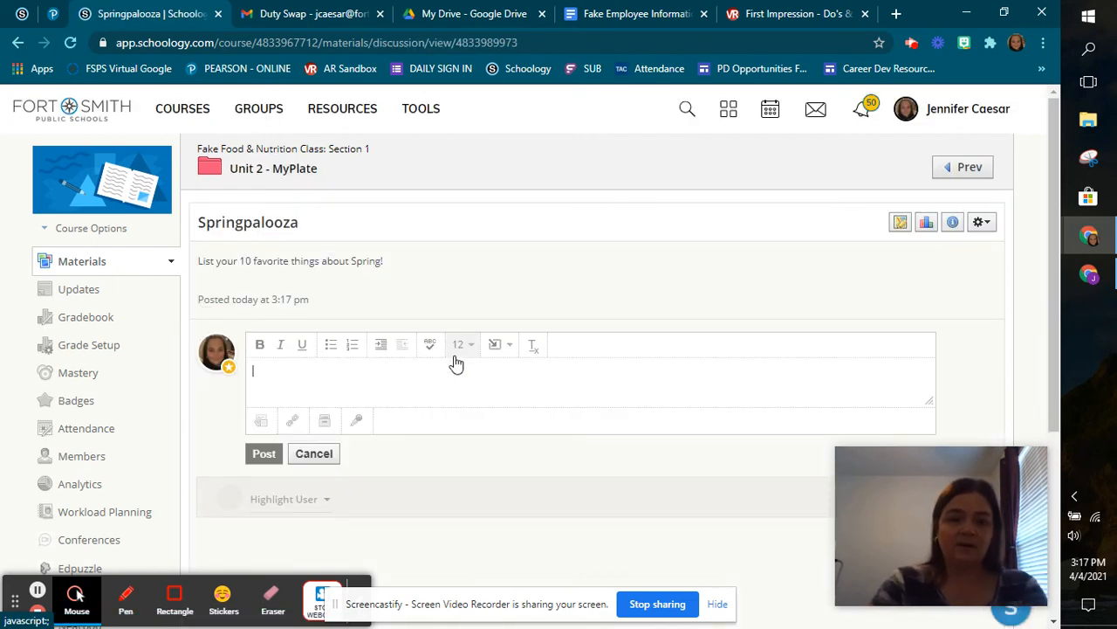
text(Flow)
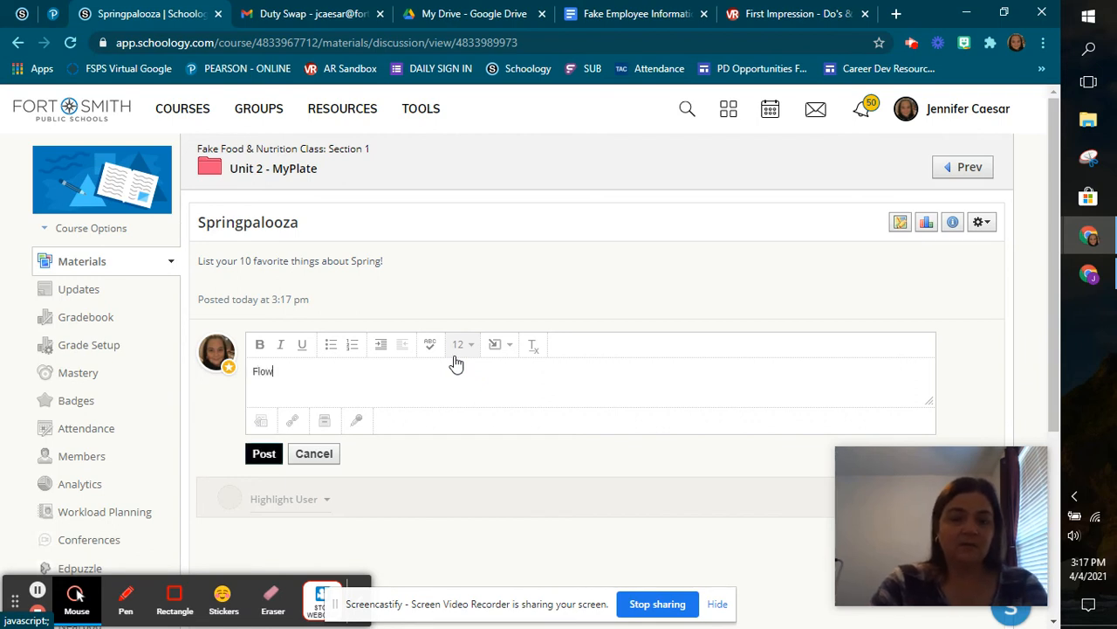
text(ers)
key(Return)
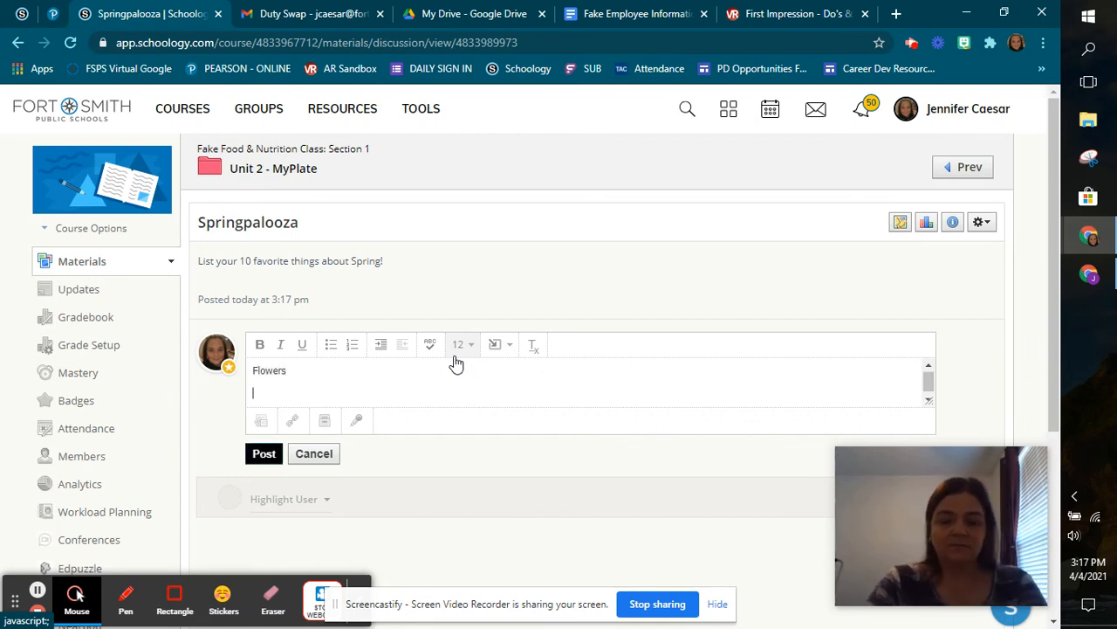
text(Mow Grass)
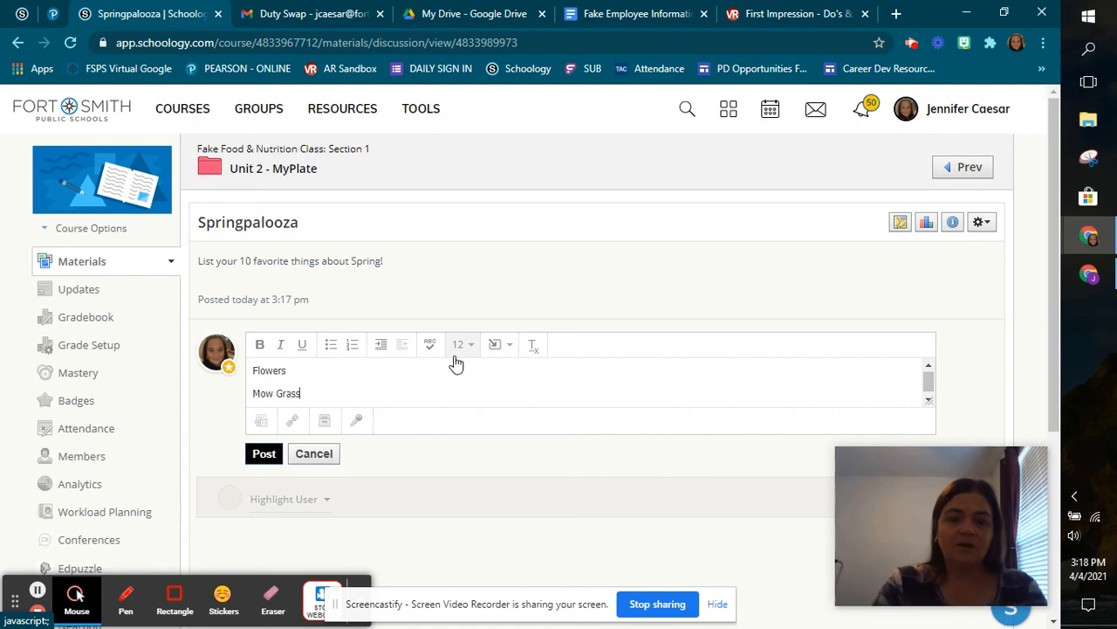
click(264, 453)
scroll(436, 452, down, 4)
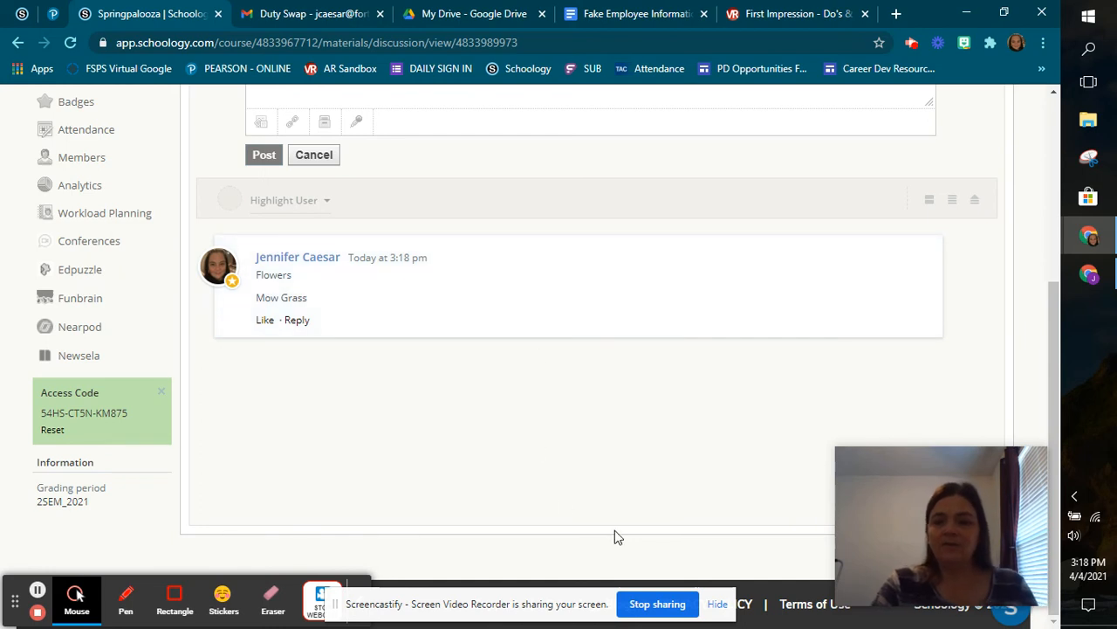
- Return to the Unit 2 - MyPlate folder, reopen the Springpalooza discussion and look over its posted comment
drag(1062, 360, 1058, 205)
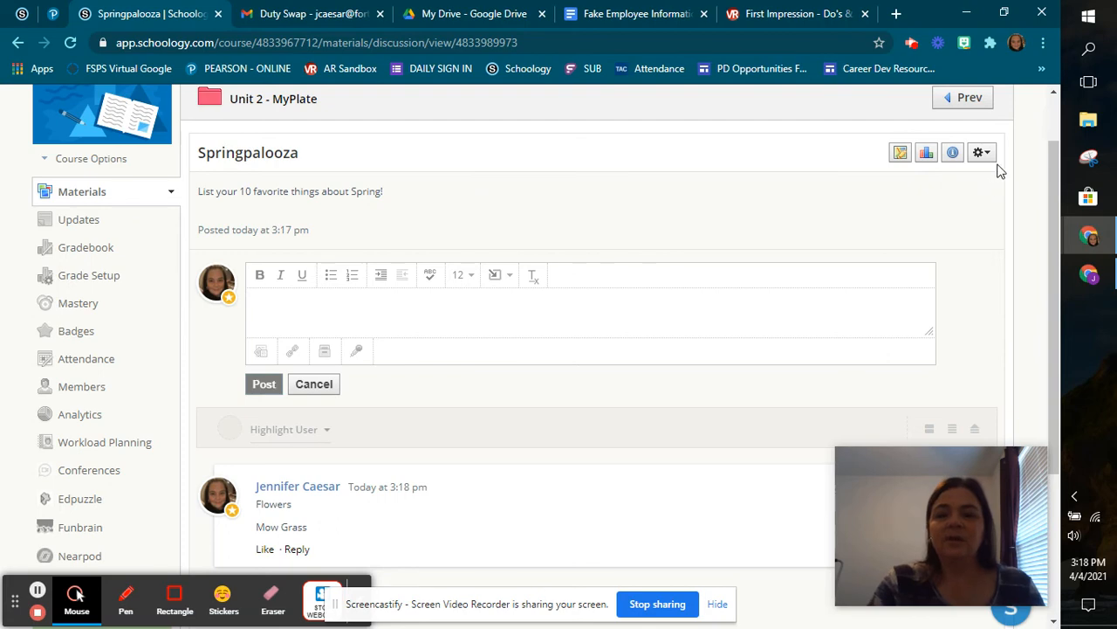
scroll(1055, 199, up, 1)
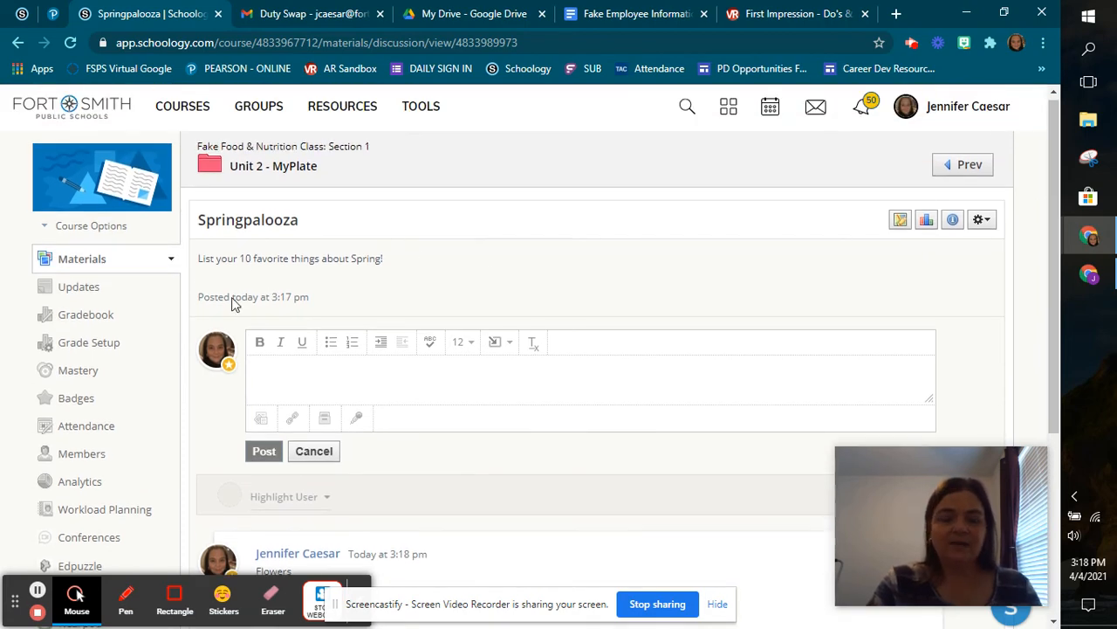
click(293, 169)
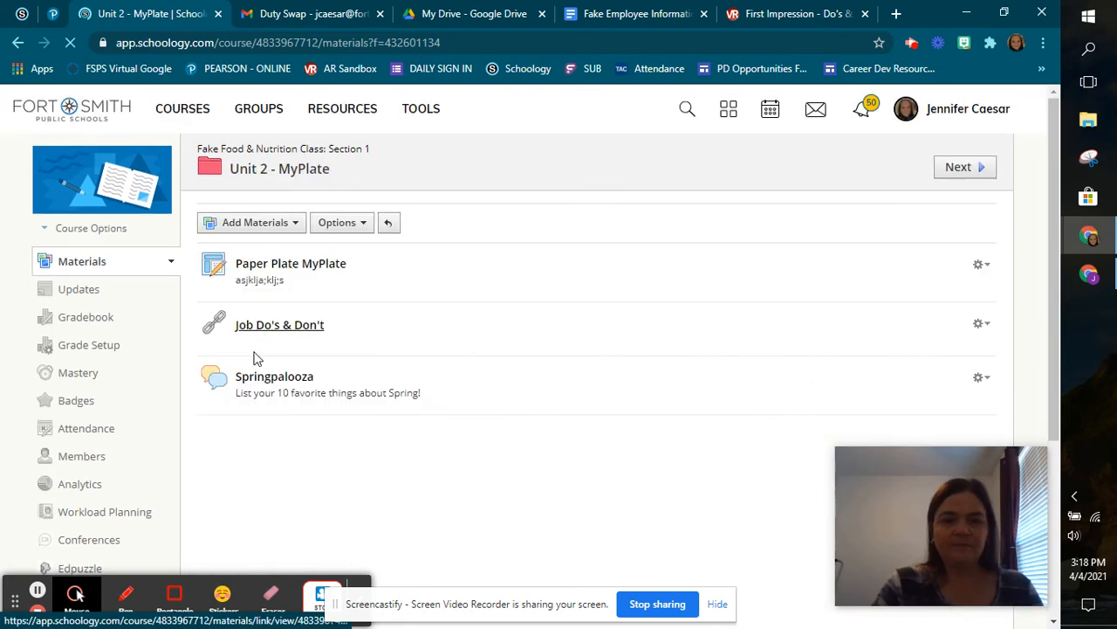
click(983, 378)
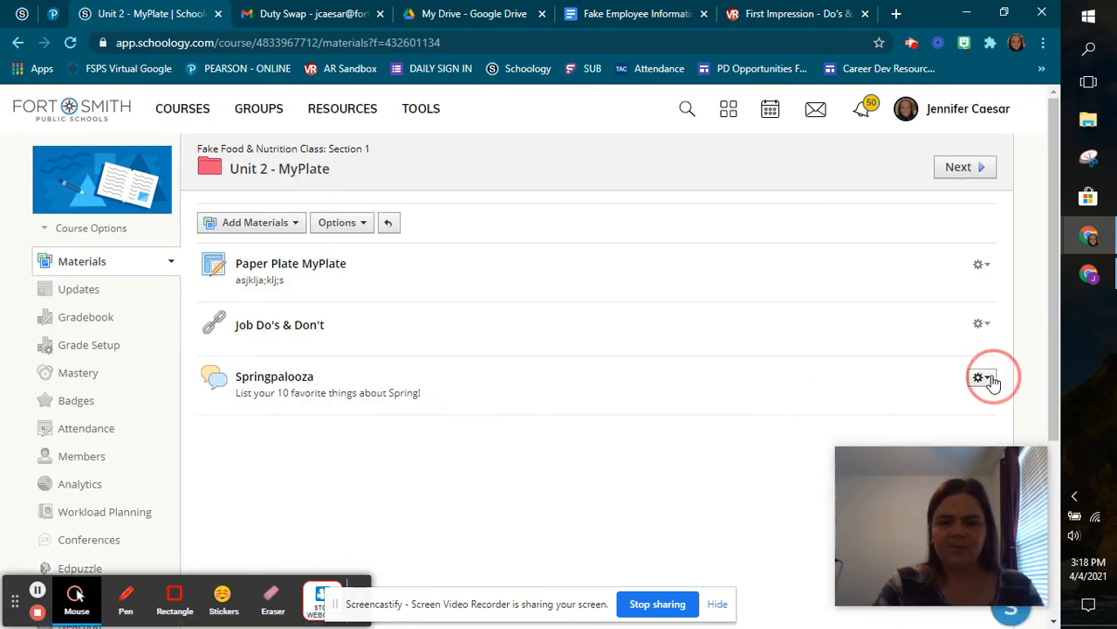
click(277, 382)
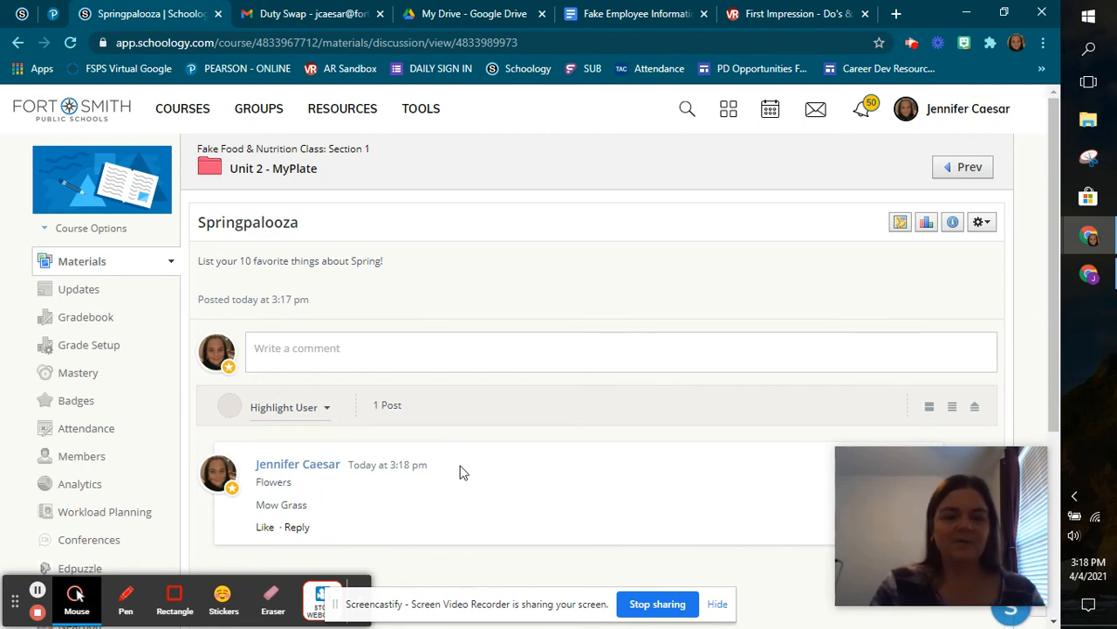
mouse_move(1054, 400)
mouse_down()
mouse_move(1055, 444)
mouse_move(1057, 397)
mouse_up()
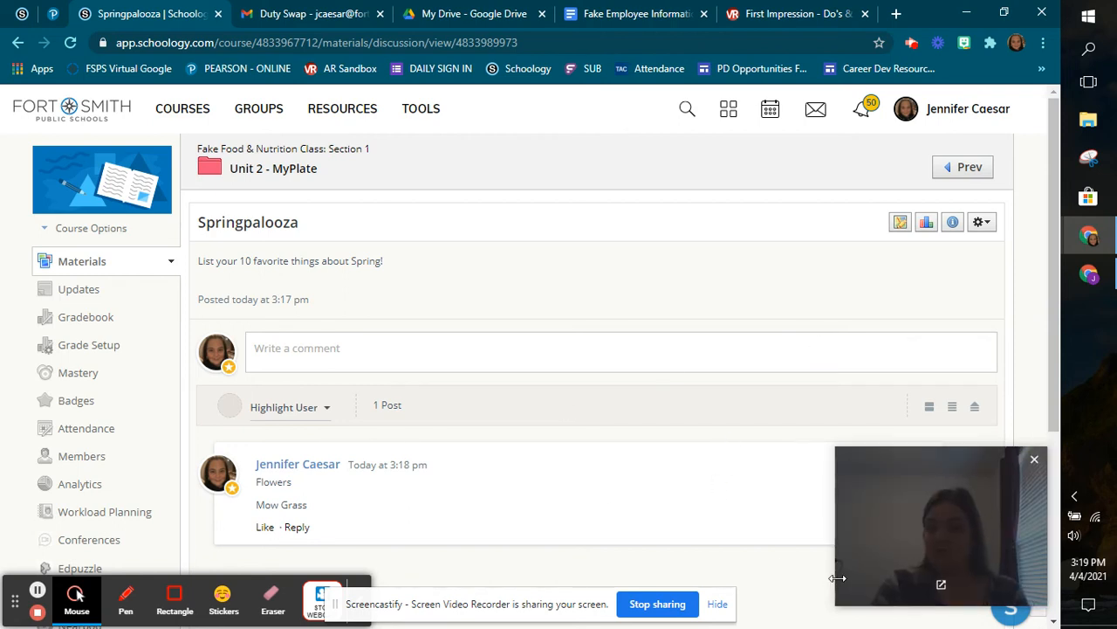
- Go back to the Unit 2 - MyPlate folder and start a new page titled "Week Overview"
click(300, 174)
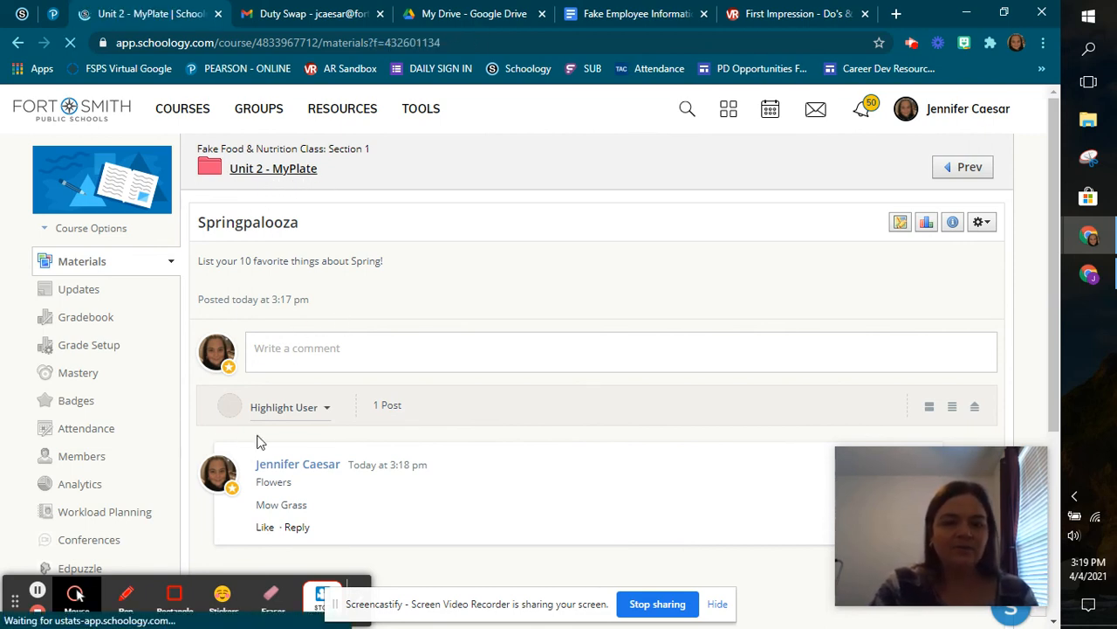
click(293, 220)
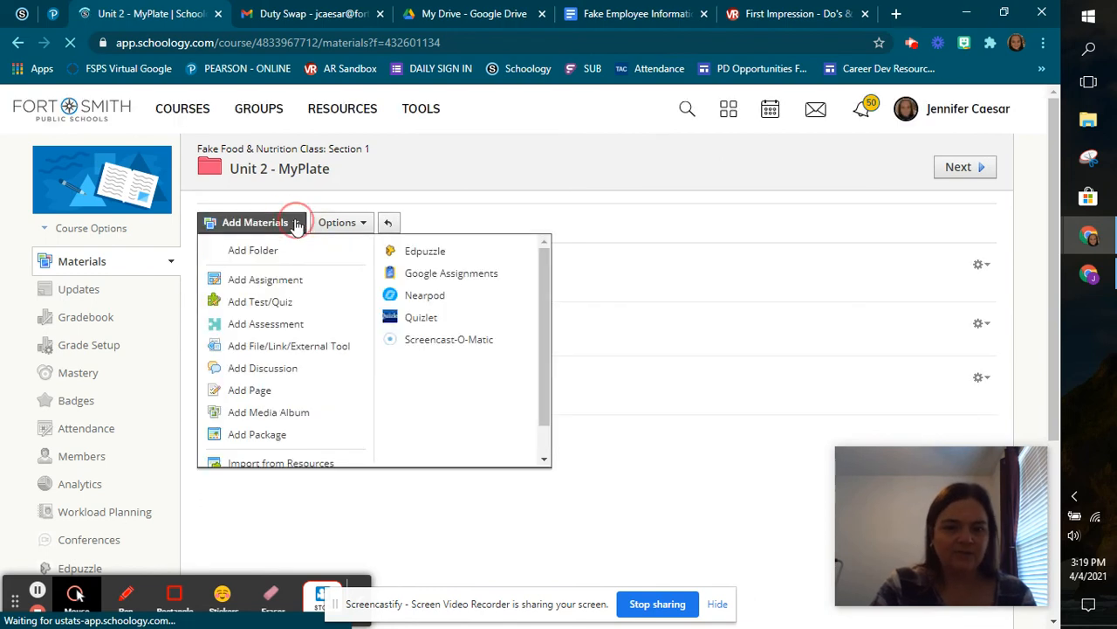
click(265, 395)
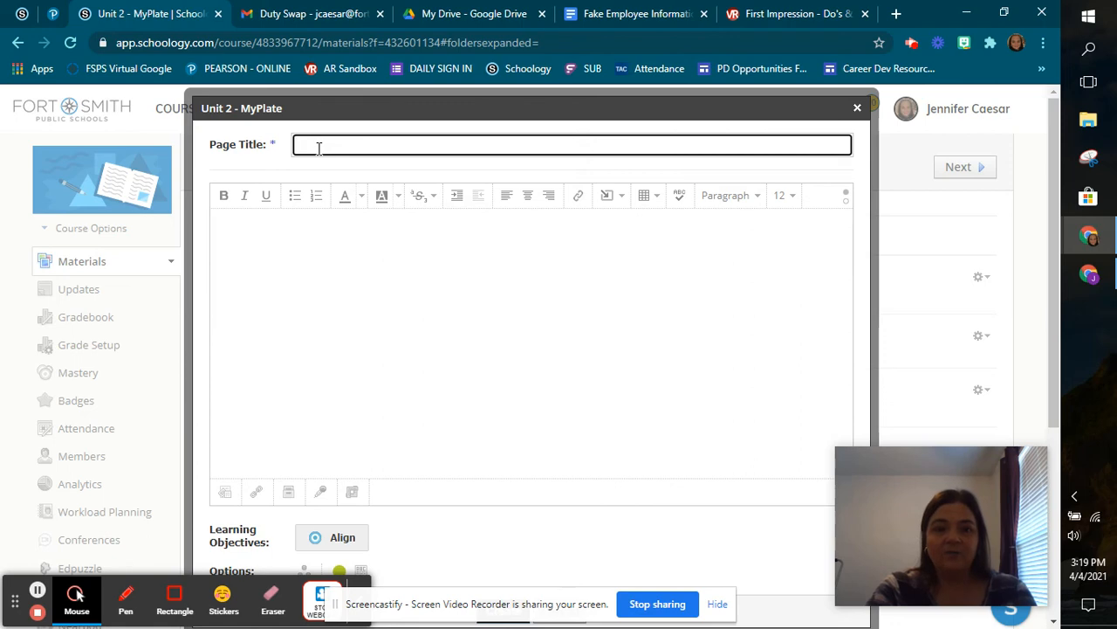
text(Week)
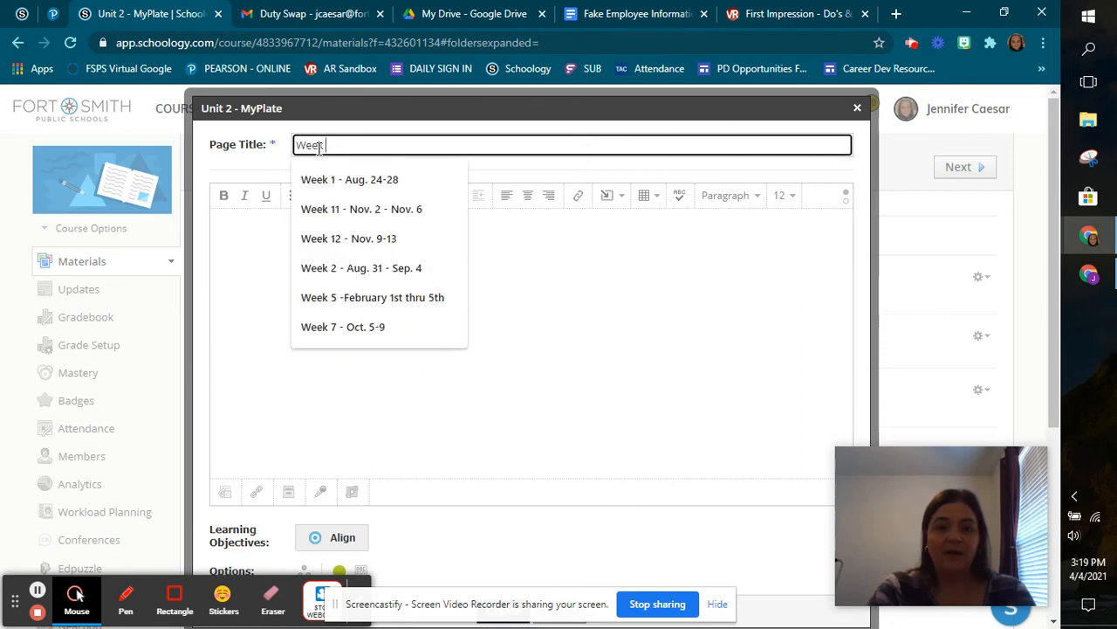
text( Overview)
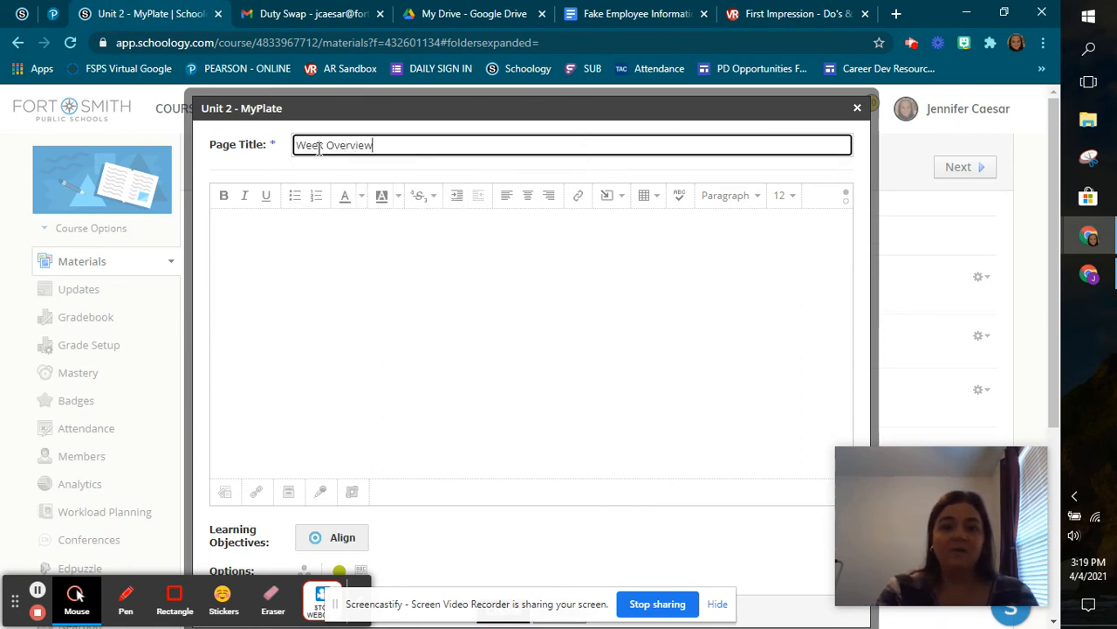
- Fill the page body with the lines "Monday - MyPlate Intro", "Tuesday - Make a Paper Plate MyPlate" and "Wednesday - Food Group Bingo"
click(249, 274)
text(Mo)
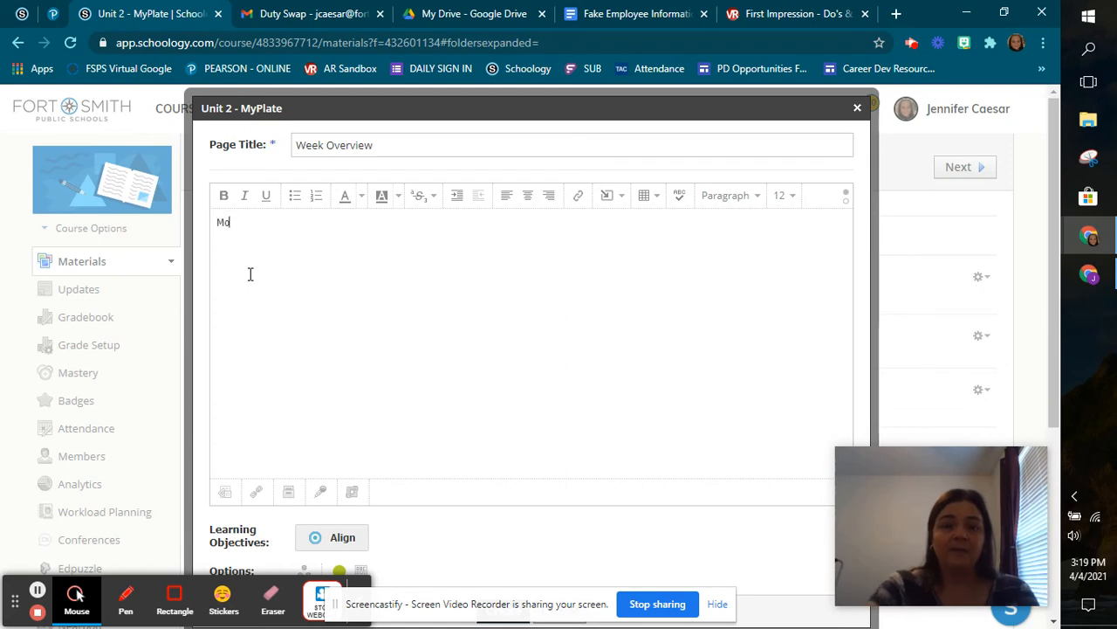
text(nday - )
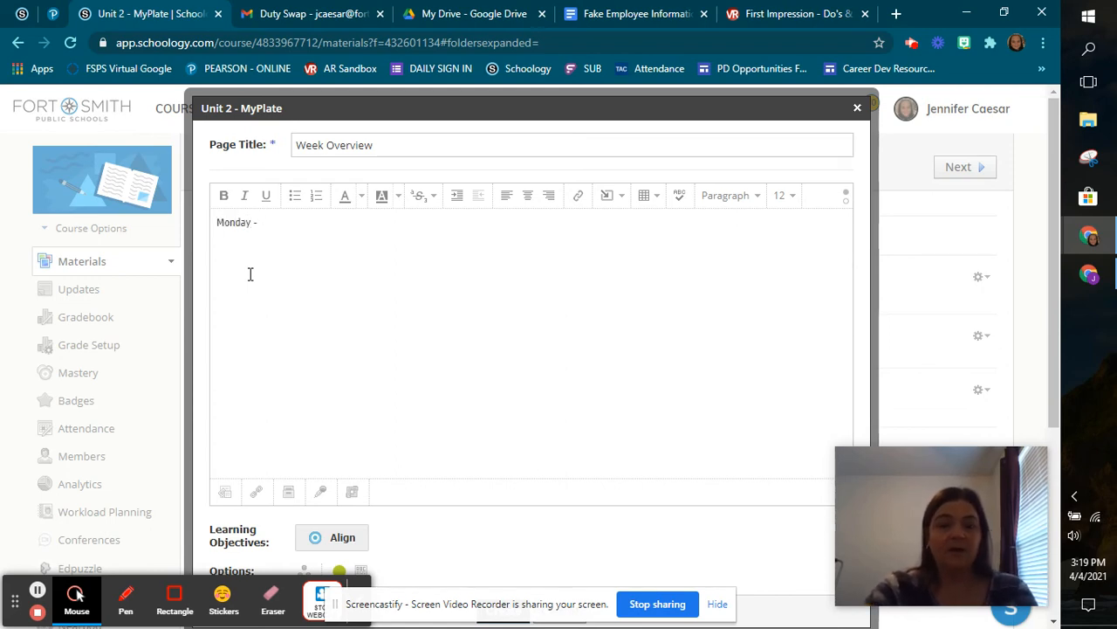
text(MyPlate Intro )
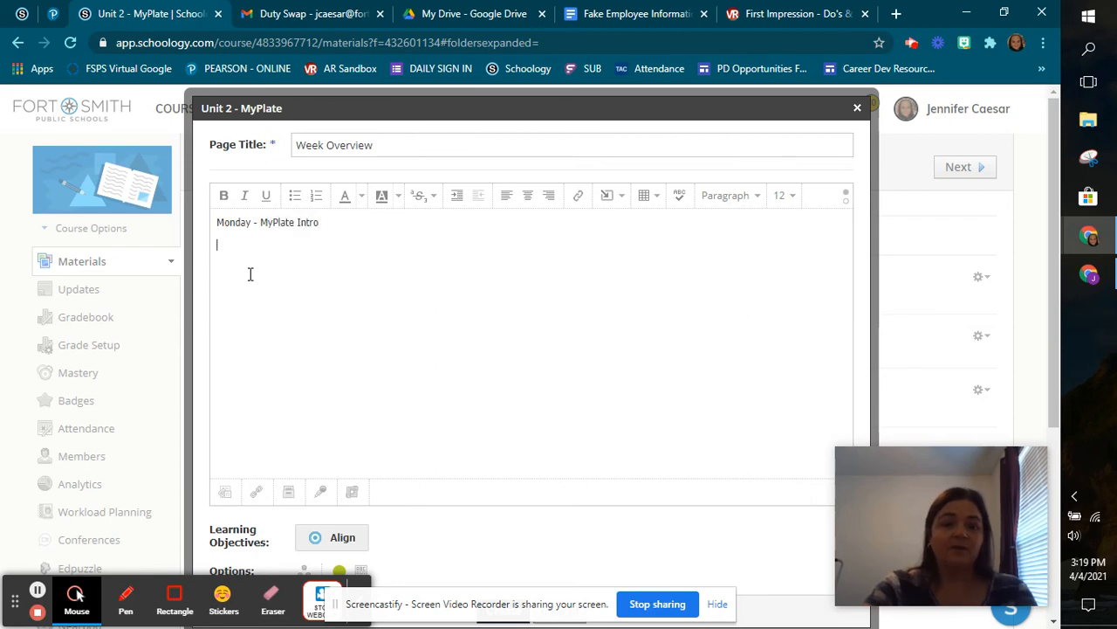
text(Tuesday )
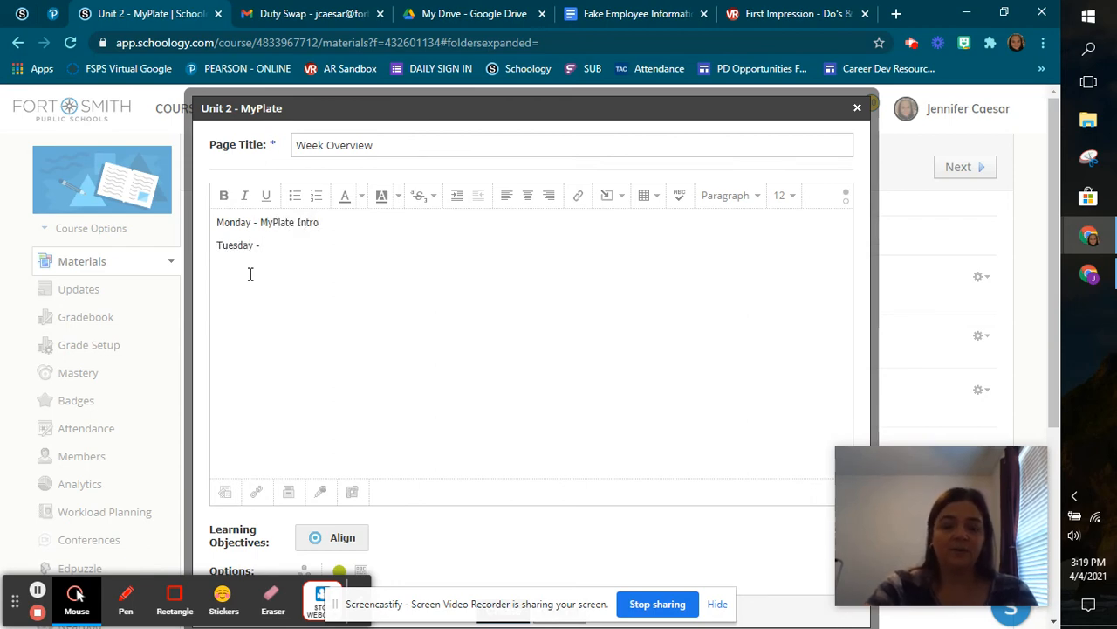
text(- Make a)
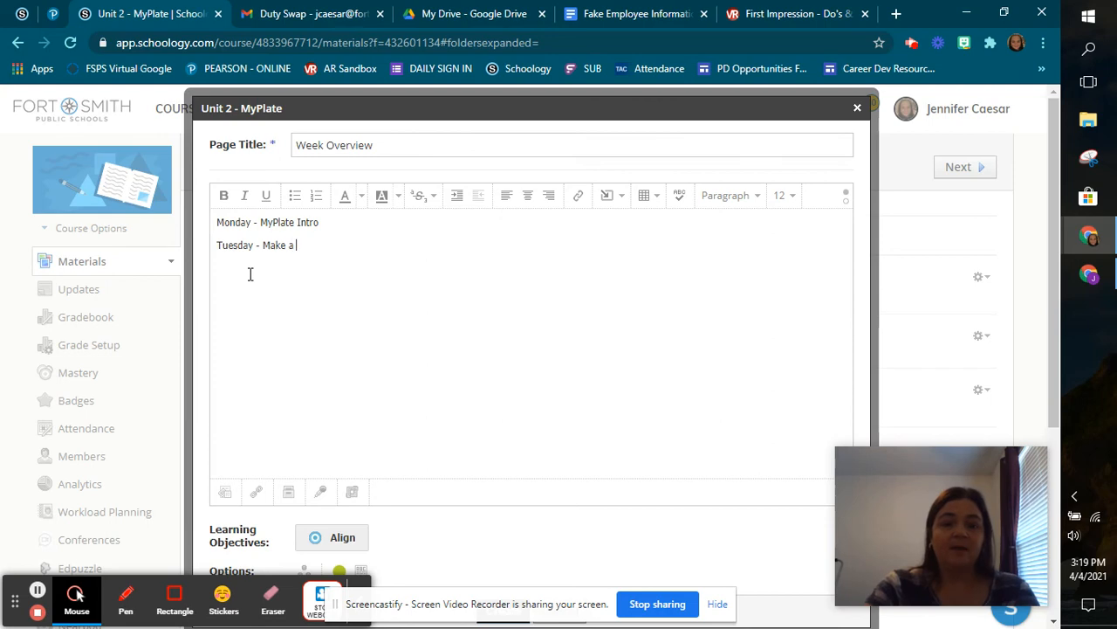
text( Paper )
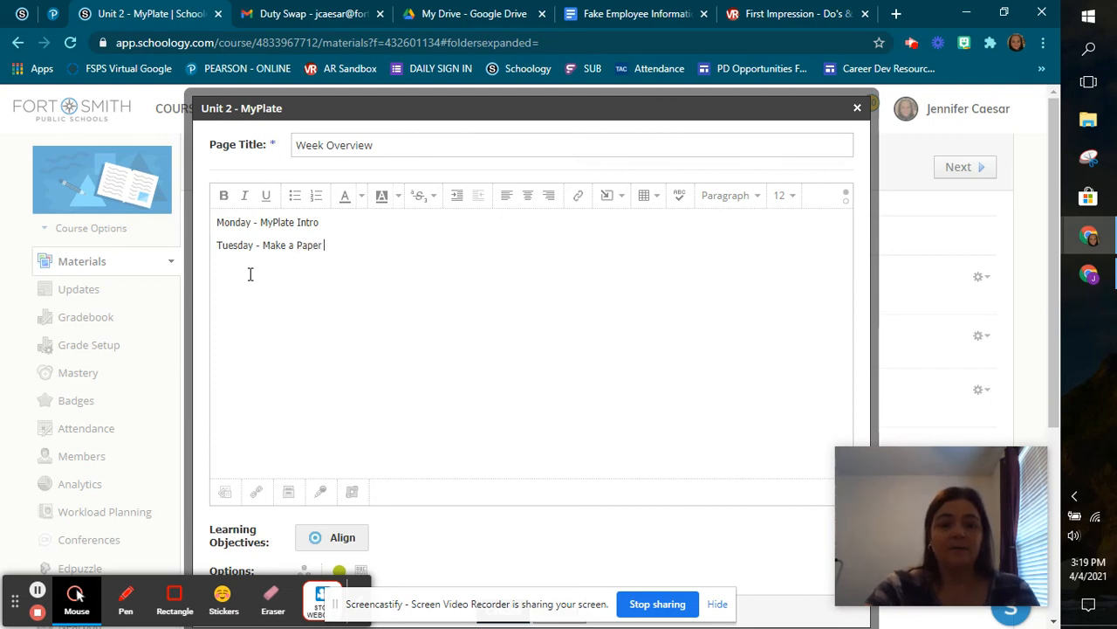
text(Plate )
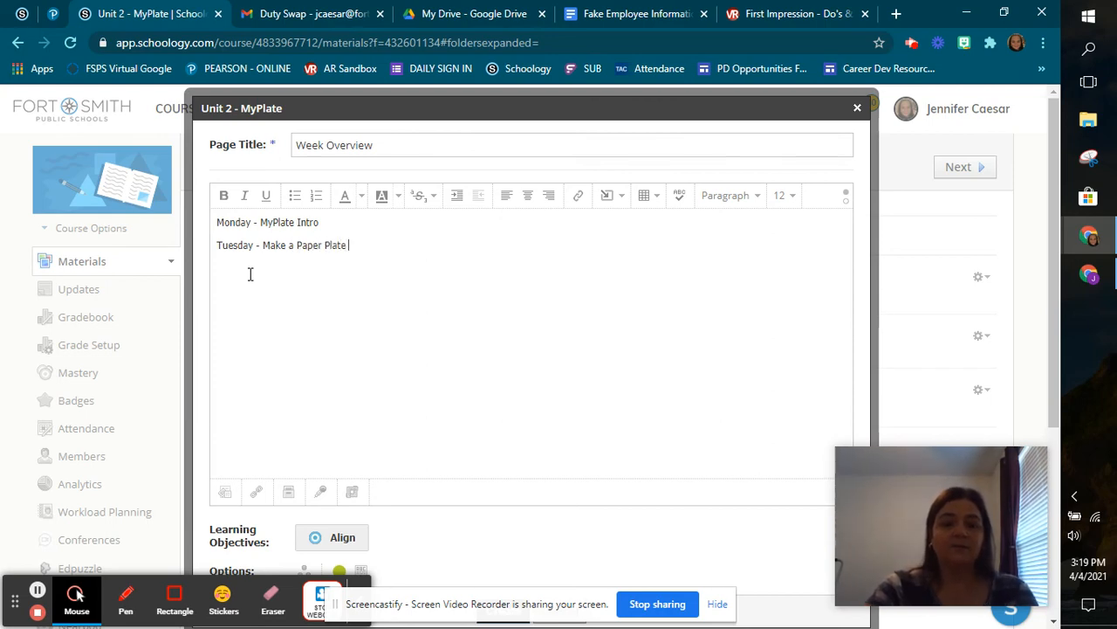
text(MyPlate )
text(We)
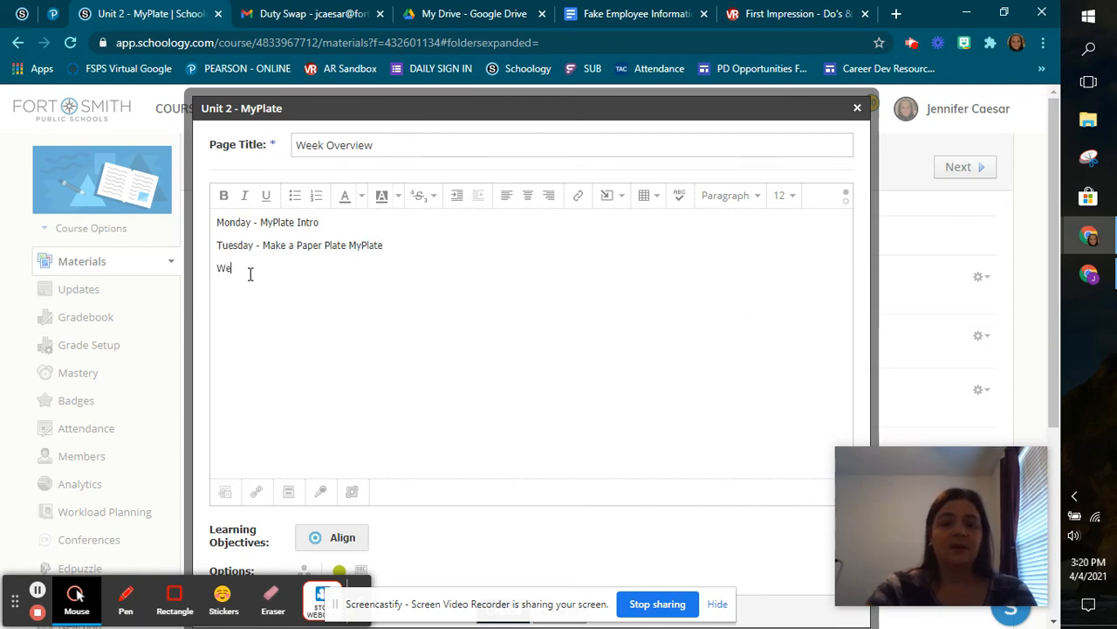
text(dnesday )
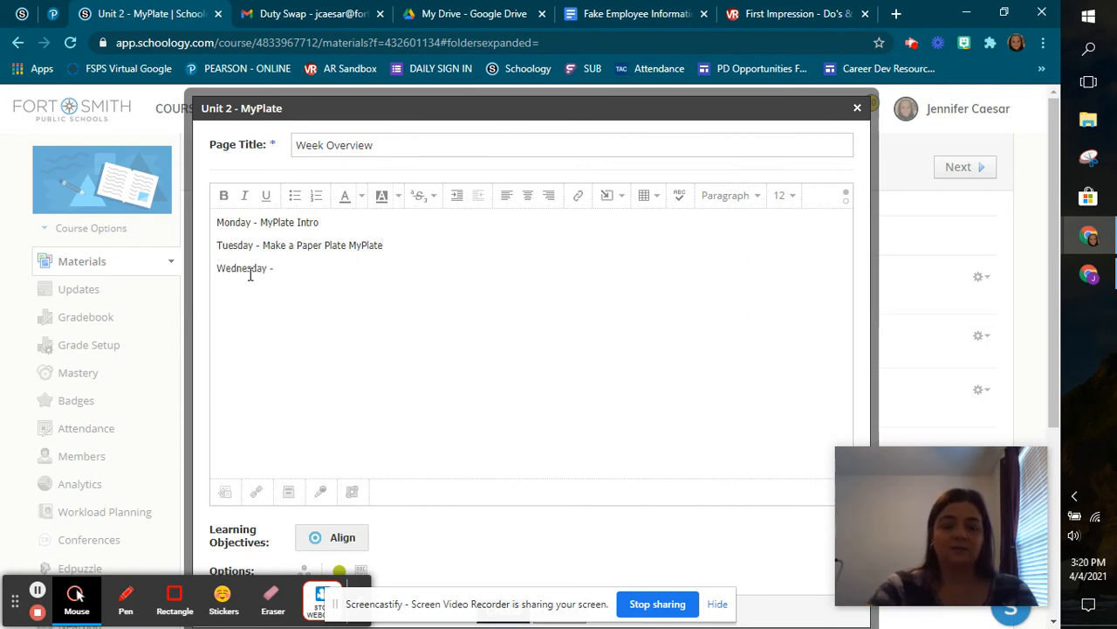
text(- Food Group )
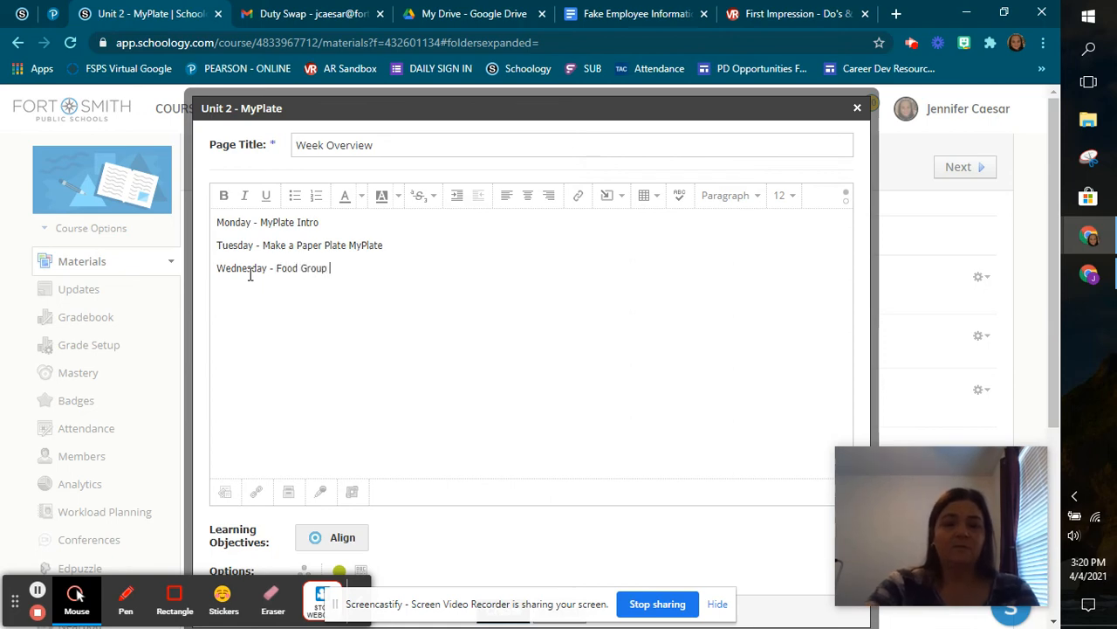
text(Bingo)
key(Return)
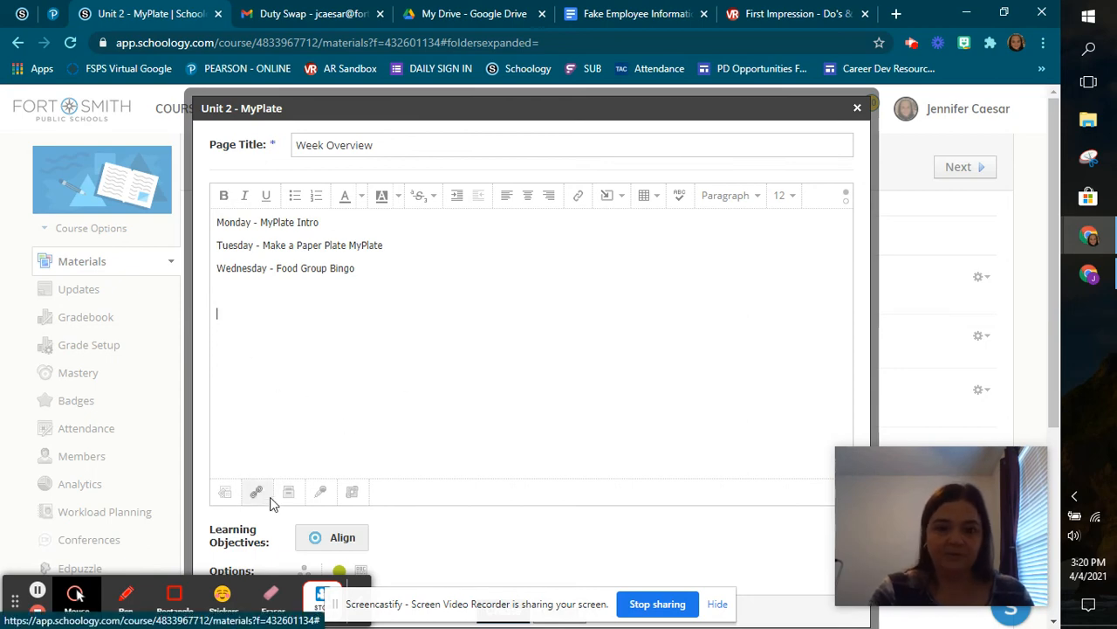
- Check the audio and video recording choices for the page without recording anything, and create the Week Overview page
click(321, 494)
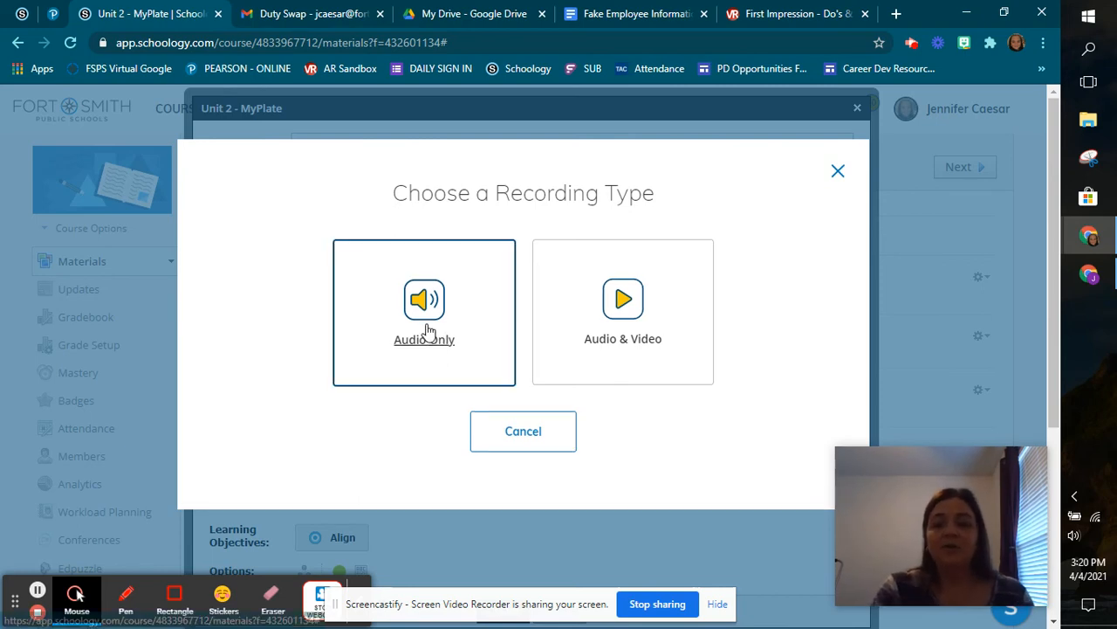
click(837, 170)
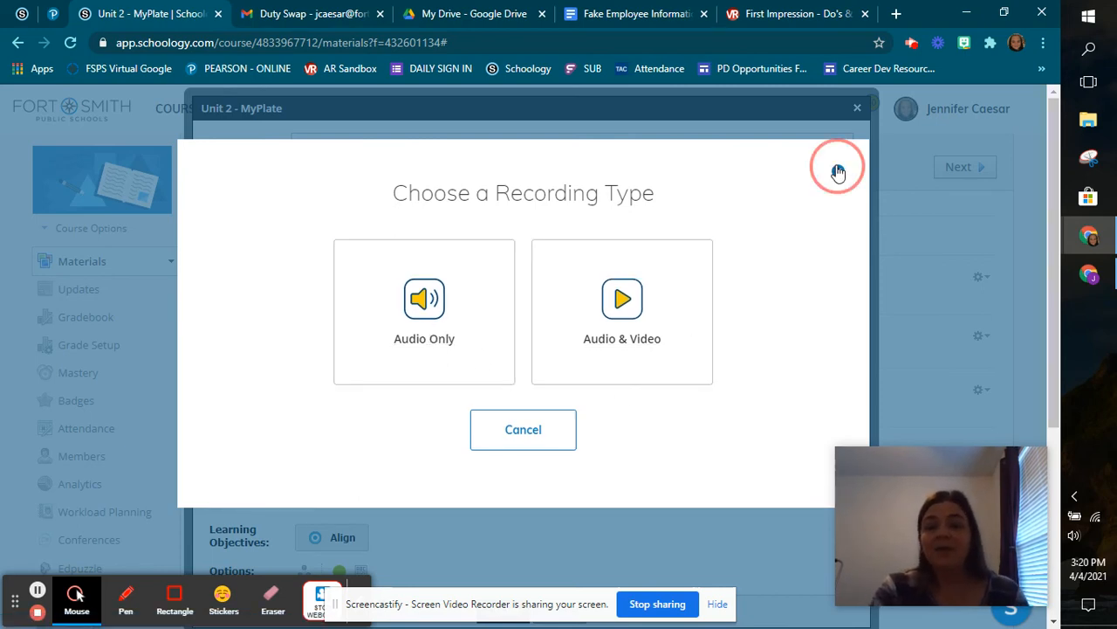
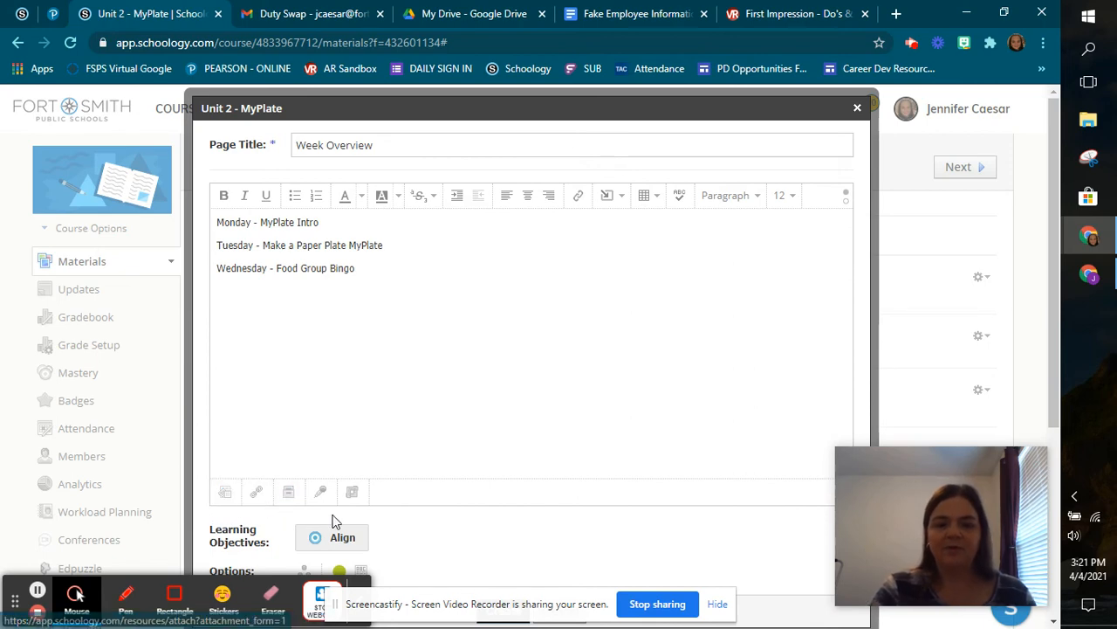
drag(1052, 306, 1044, 378)
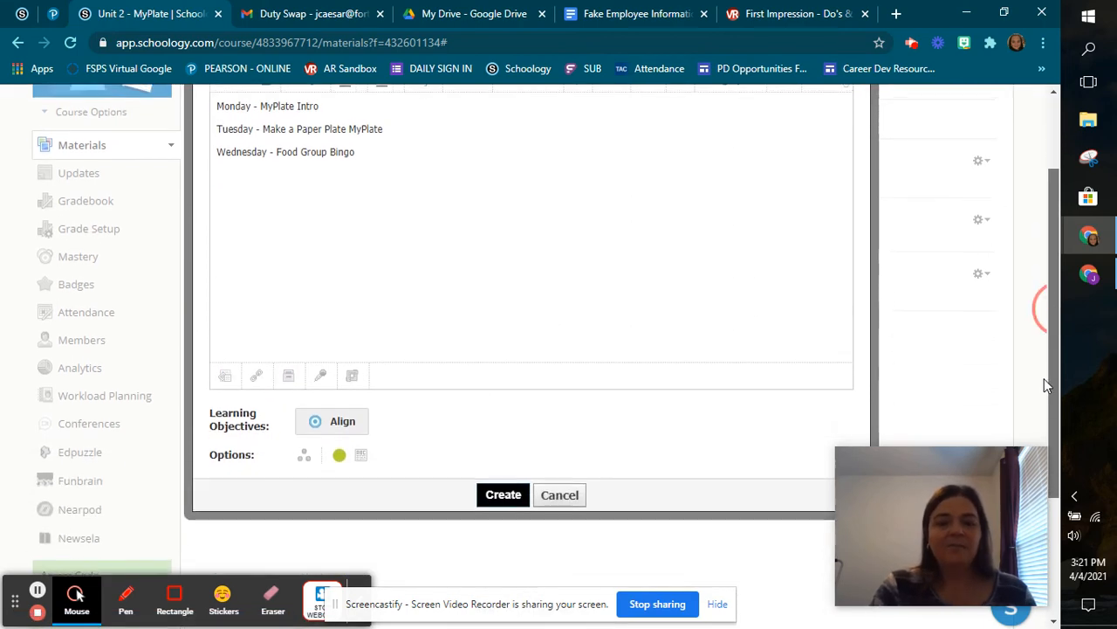
click(503, 496)
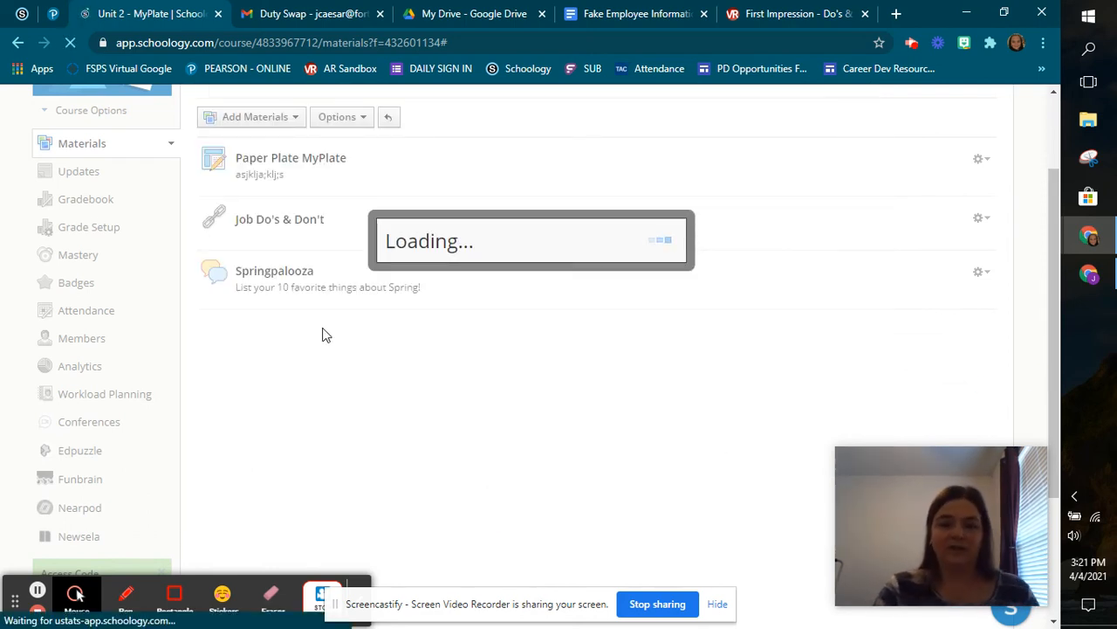
- Look over the material types and integrated apps that can be added to the Unit 2 - MyPlate folder, without adding one
click(290, 108)
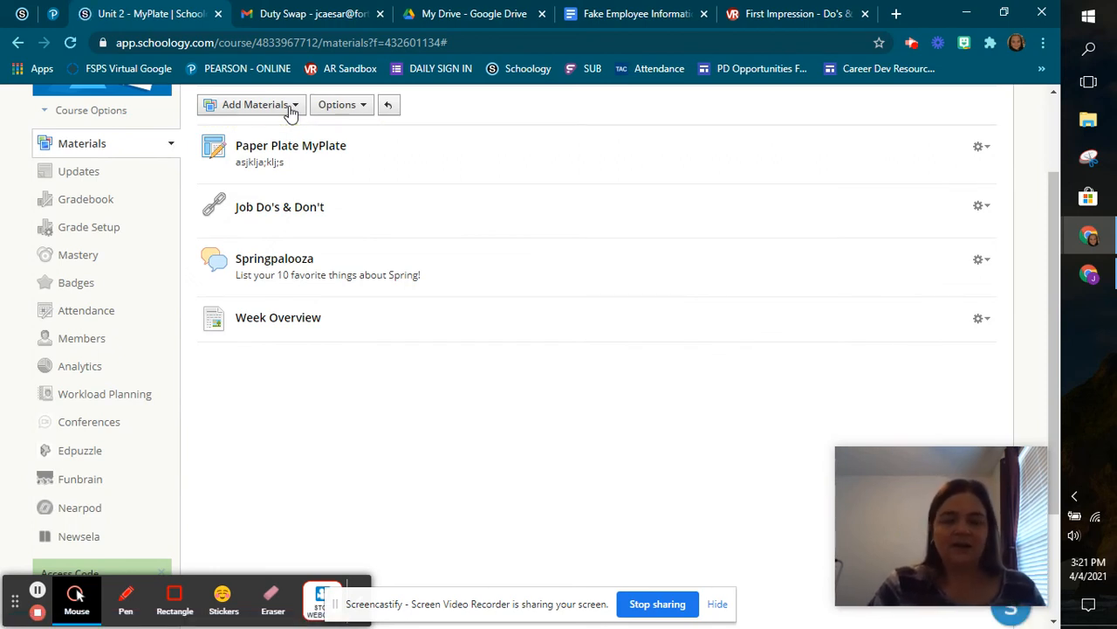
click(291, 108)
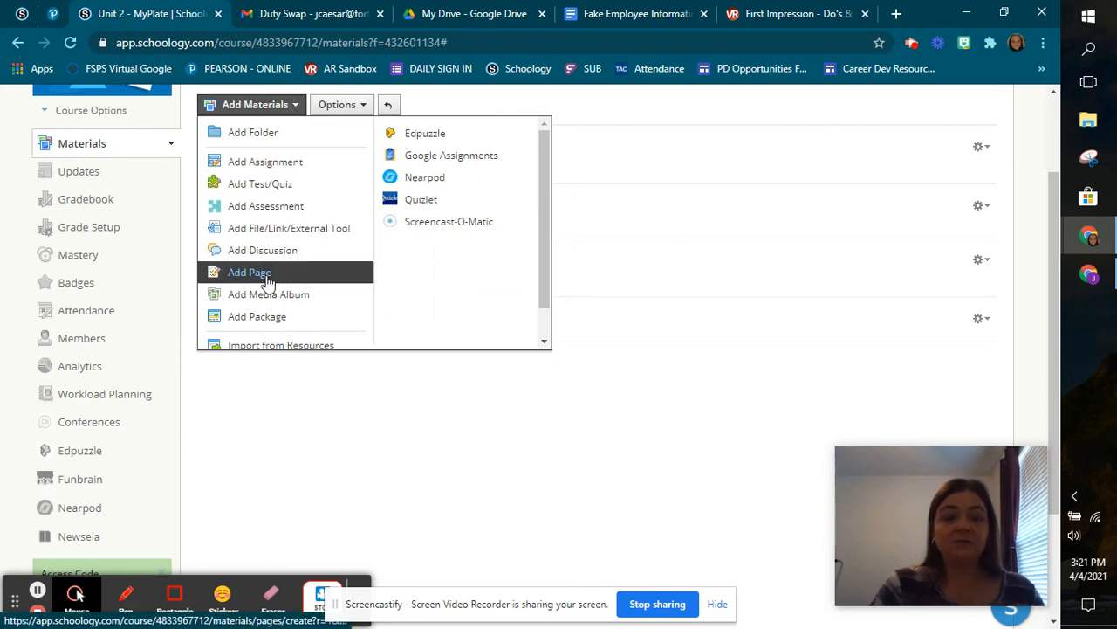
drag(540, 242, 543, 218)
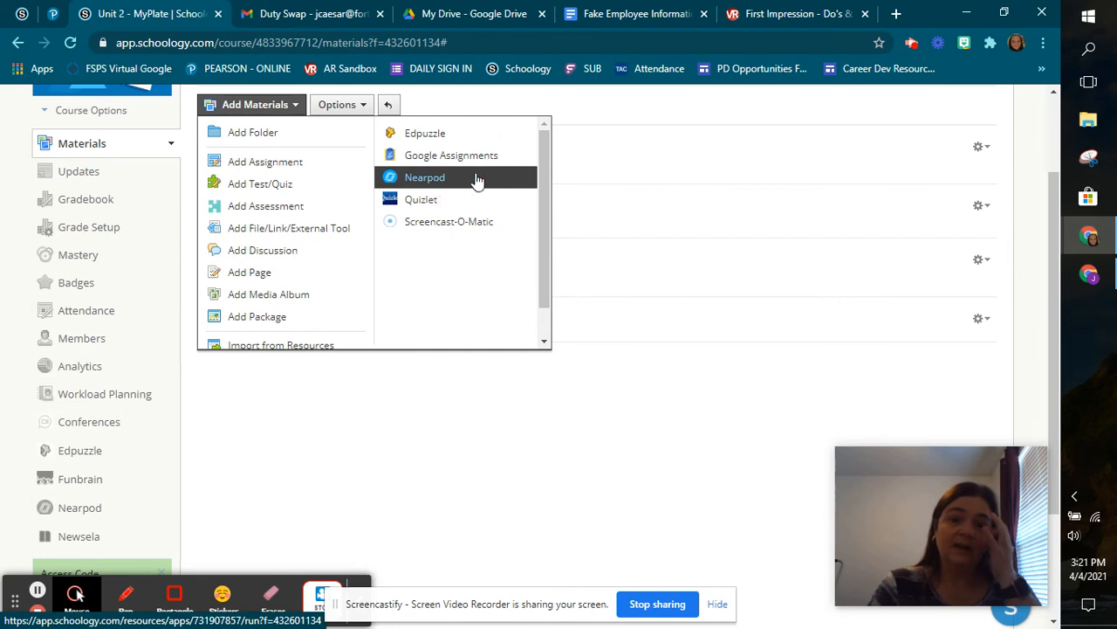
click(583, 451)
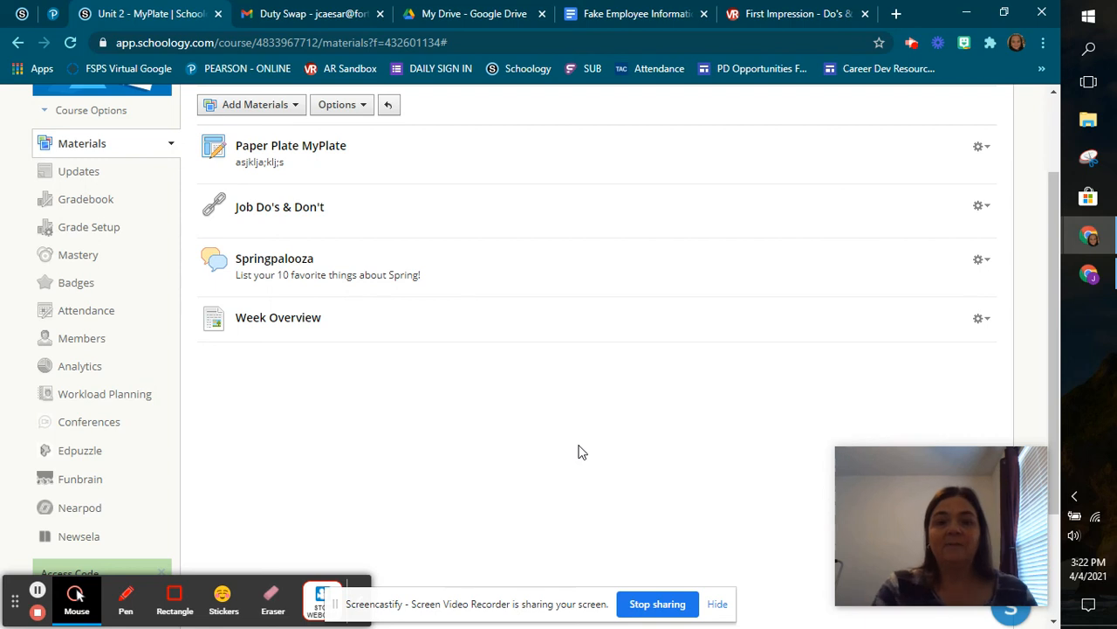
- View the Paper Plate MyPlate assignment as it stands, and return to the Unit 2 - MyPlate folder
drag(1060, 417, 1056, 325)
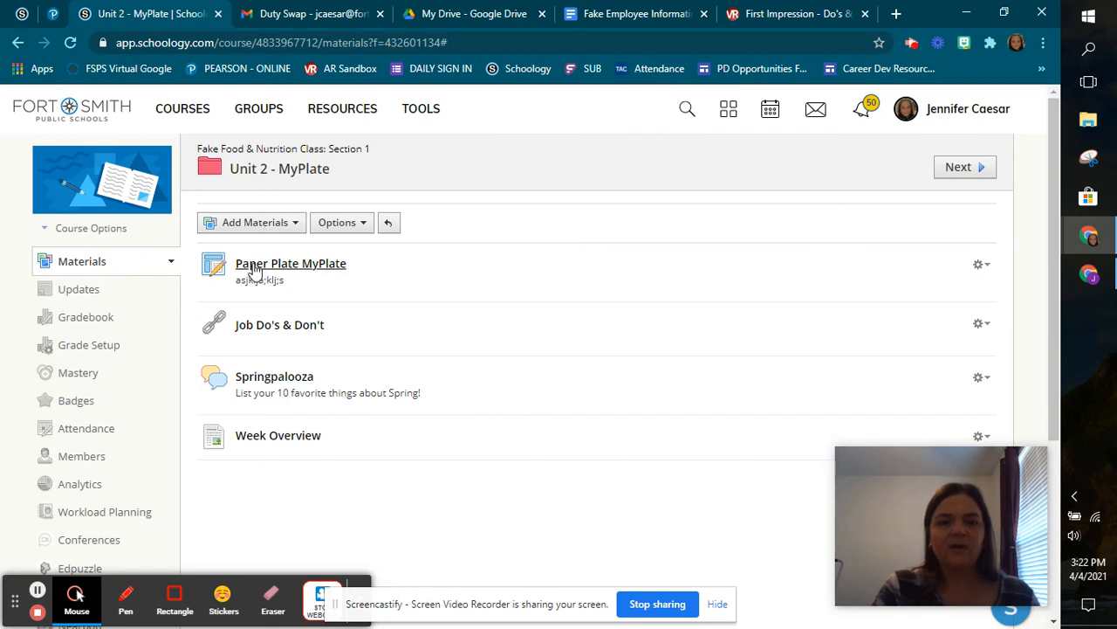
click(306, 272)
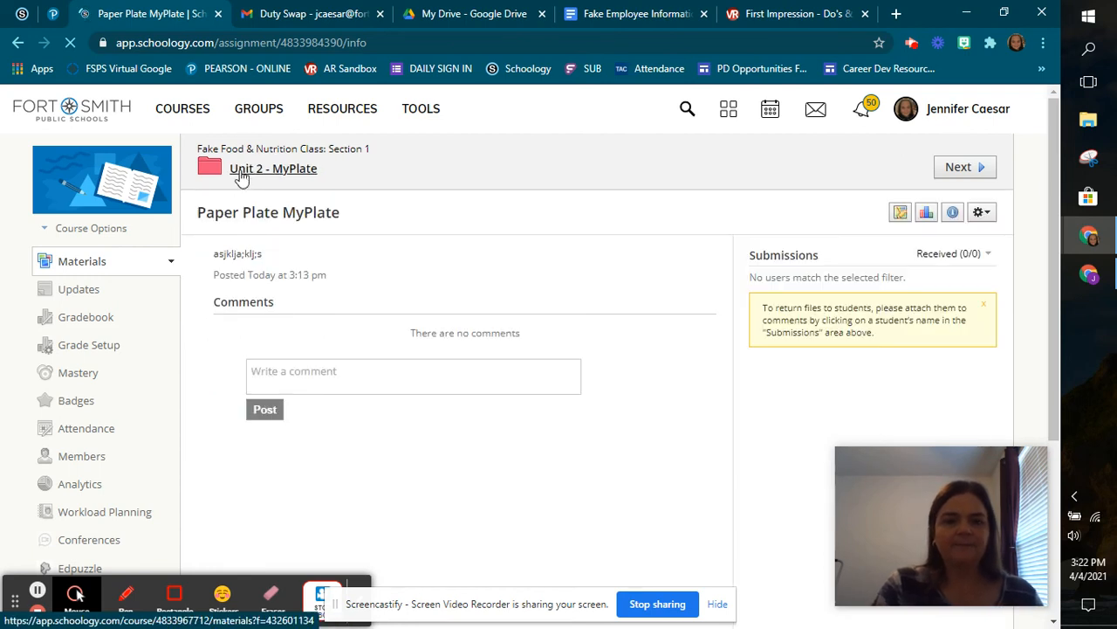
click(240, 172)
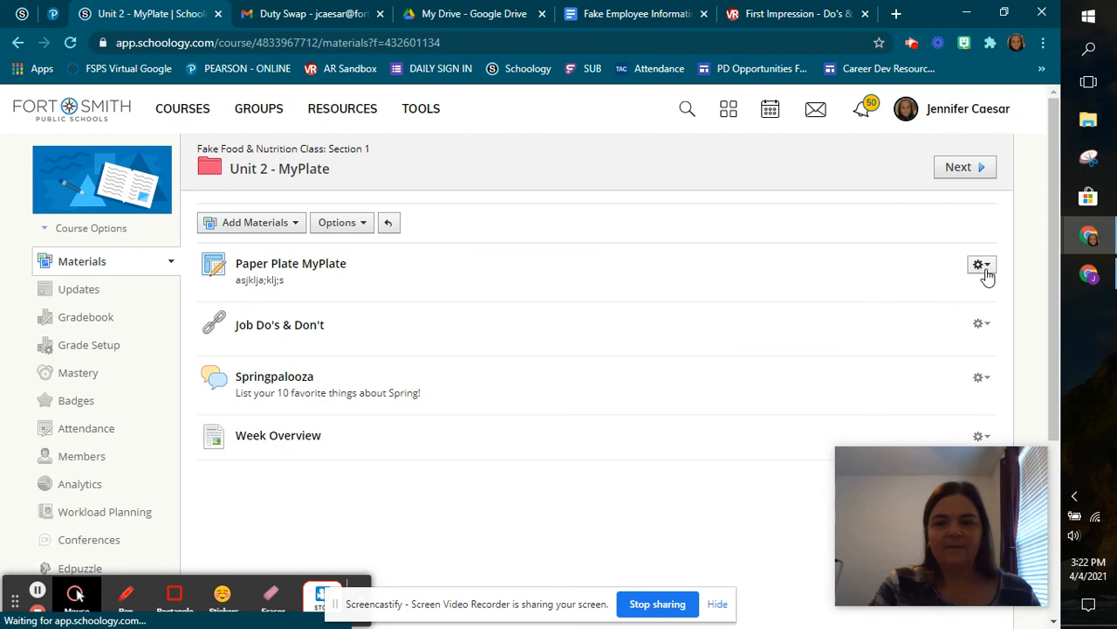
- Edit the Paper Plate MyPlate assignment to attach the "Jobs I Found" presentation through Google Drive Assignments, and save the changes
click(982, 265)
click(908, 289)
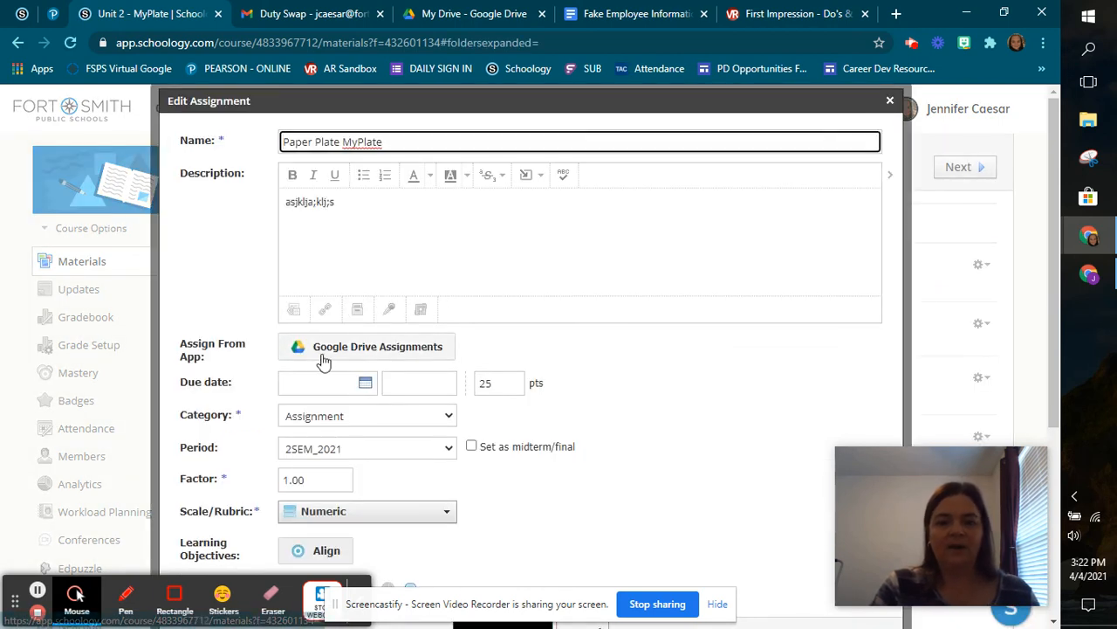
click(344, 355)
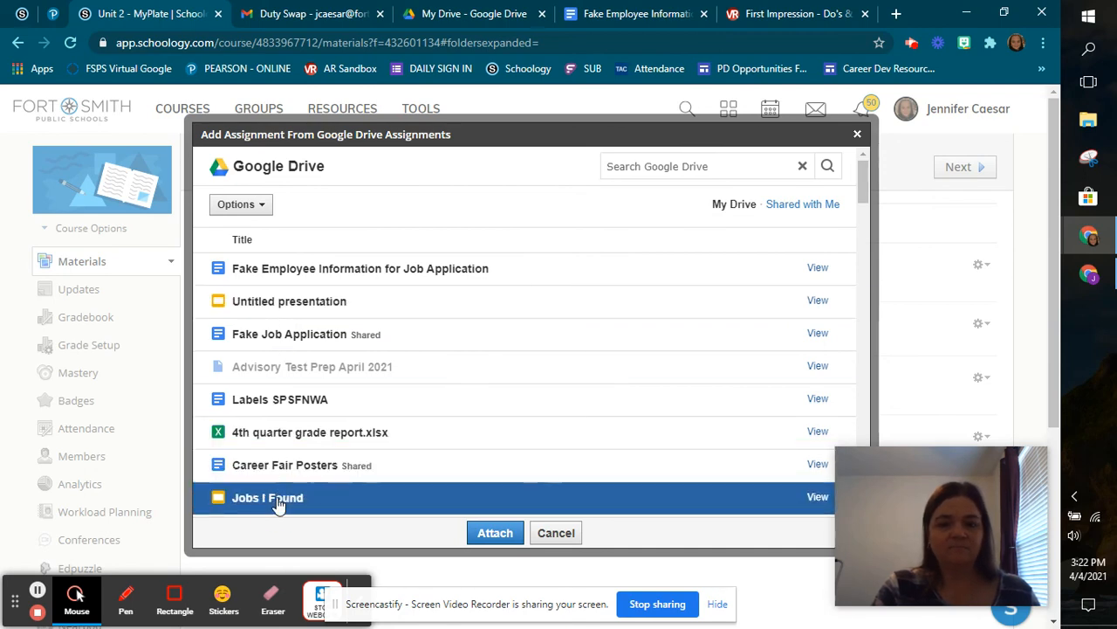
click(494, 533)
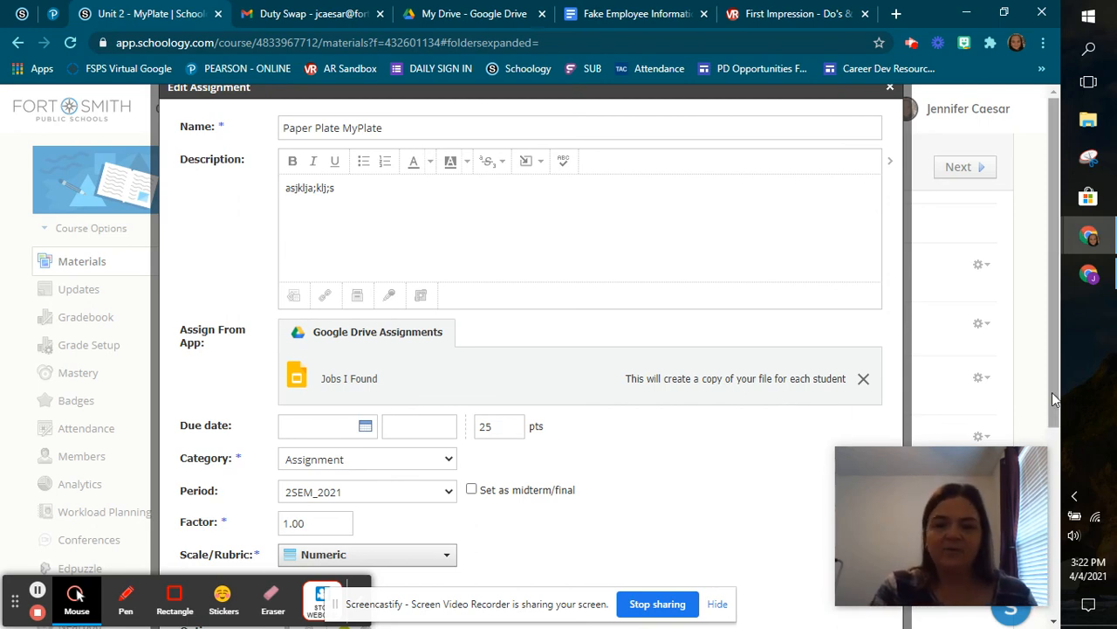
drag(1052, 393, 1035, 514)
click(486, 471)
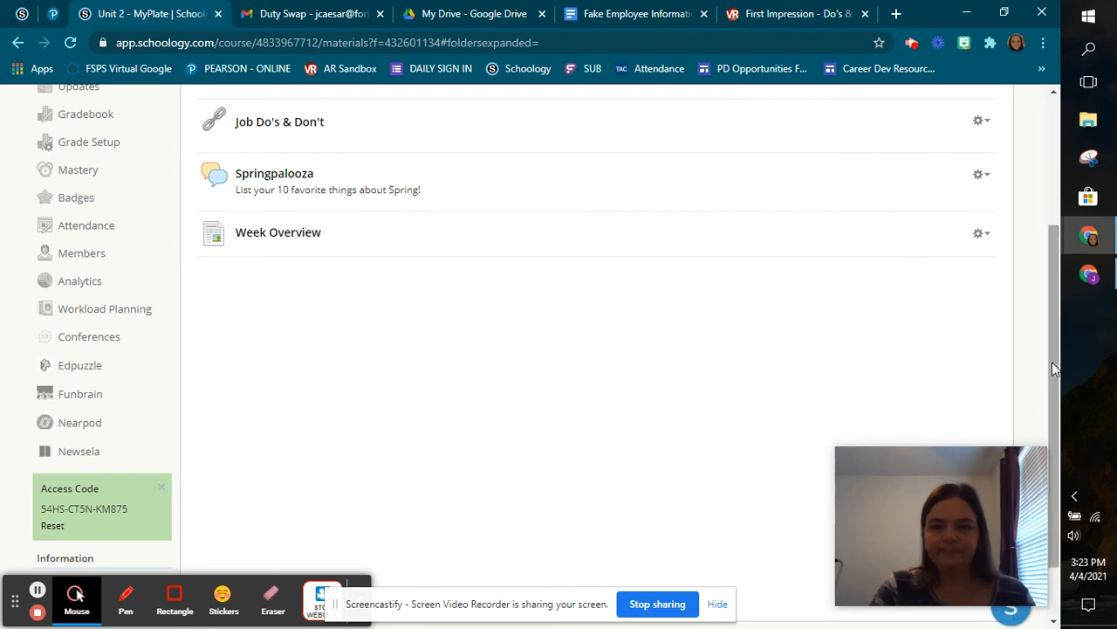
- Check the management options of the Paper Plate MyPlate assignment and open the assignment to view its attached presentation
drag(1052, 361, 1050, 237)
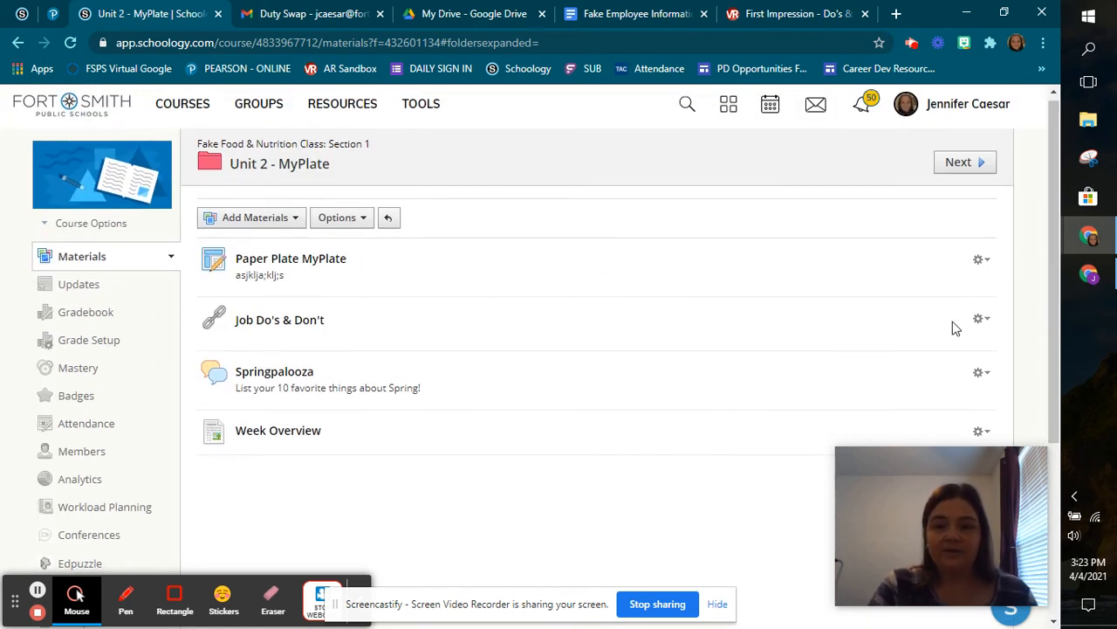
click(988, 262)
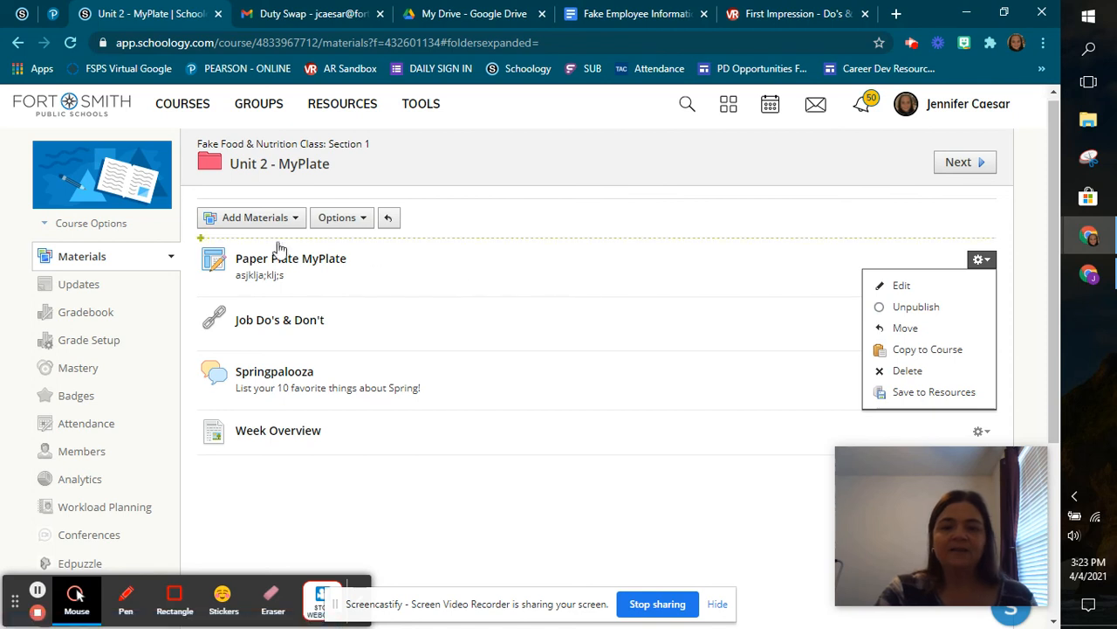
click(319, 266)
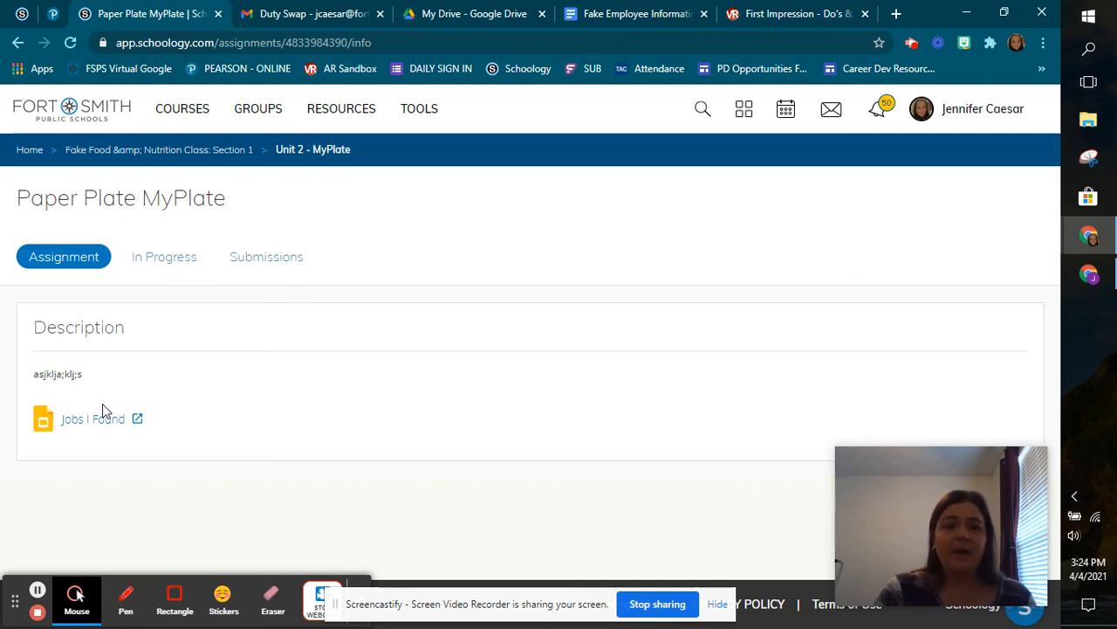
- Bring up the overview of the teacher's courses from the assignment page
click(184, 128)
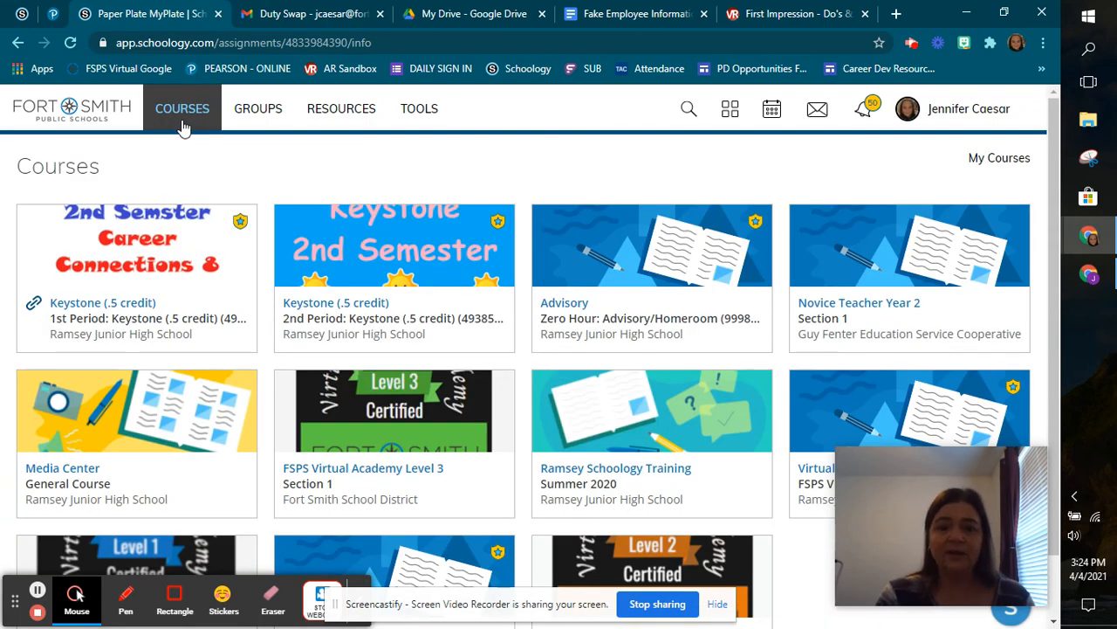